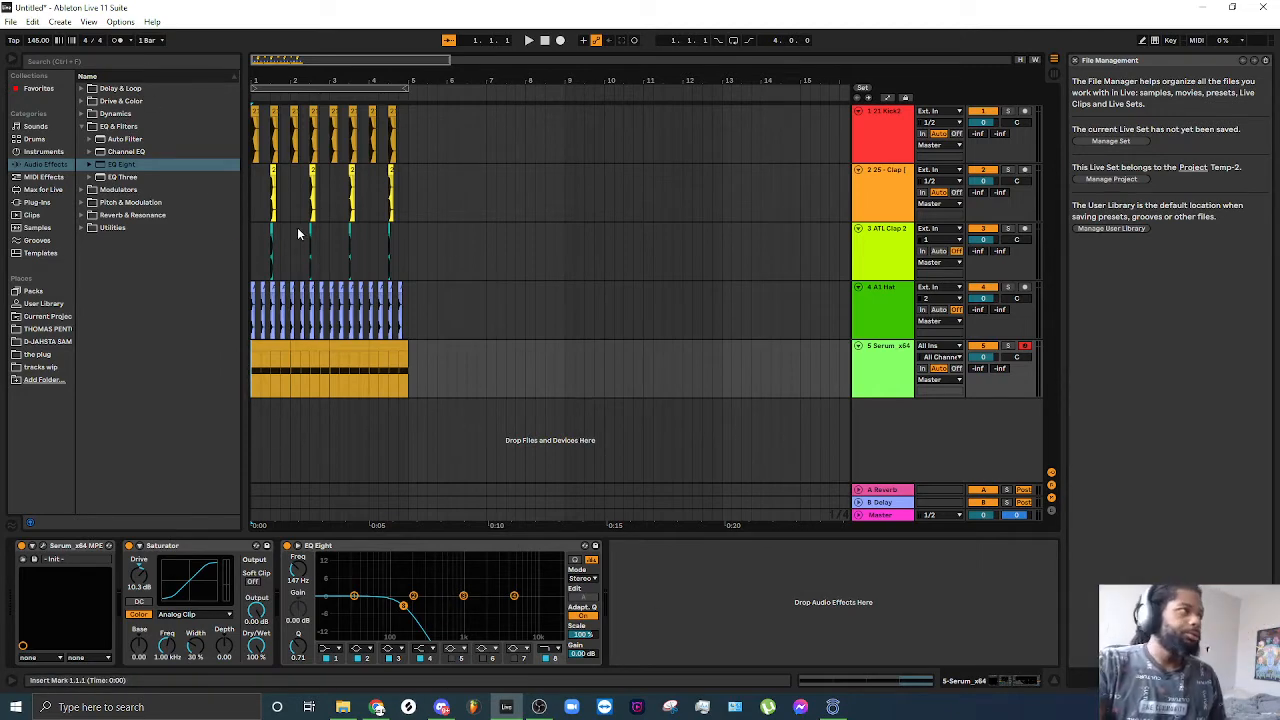
Step: Add a Serum_x64 instrument on a new MIDI track below the existing ones, close its window and unfold the track
{"action": "left_click", "coordinate": [81, 127]}
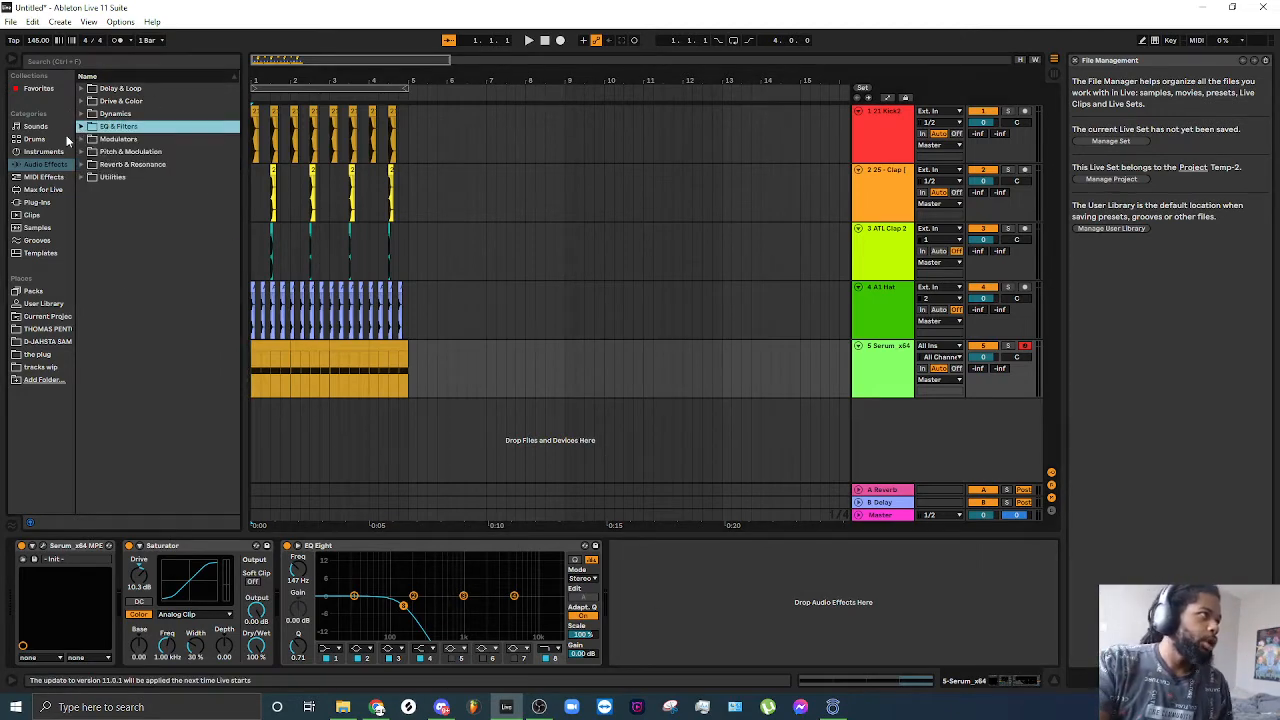
{"action": "left_click", "coordinate": [67, 139]}
{"action": "left_click", "coordinate": [57, 202]}
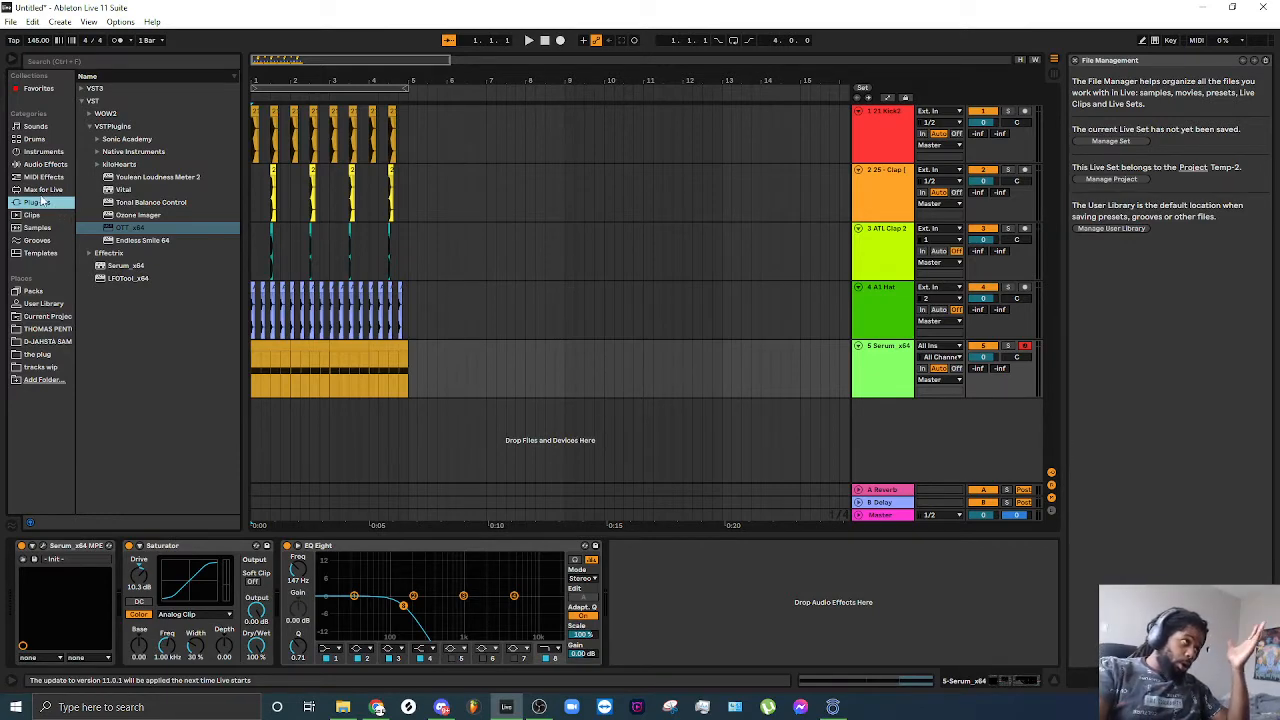
{"action": "left_click", "coordinate": [137, 266]}
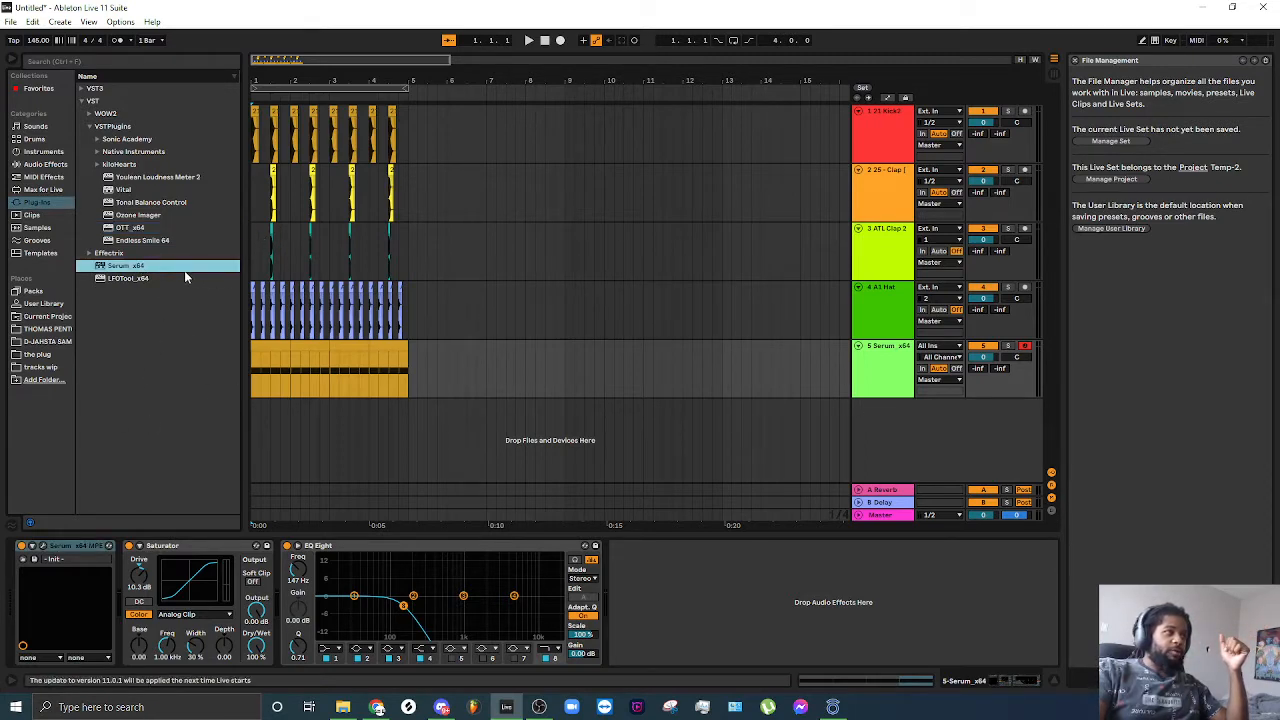
{"action": "left_click_drag", "start_coordinate": [184, 270], "coordinate": [908, 442]}
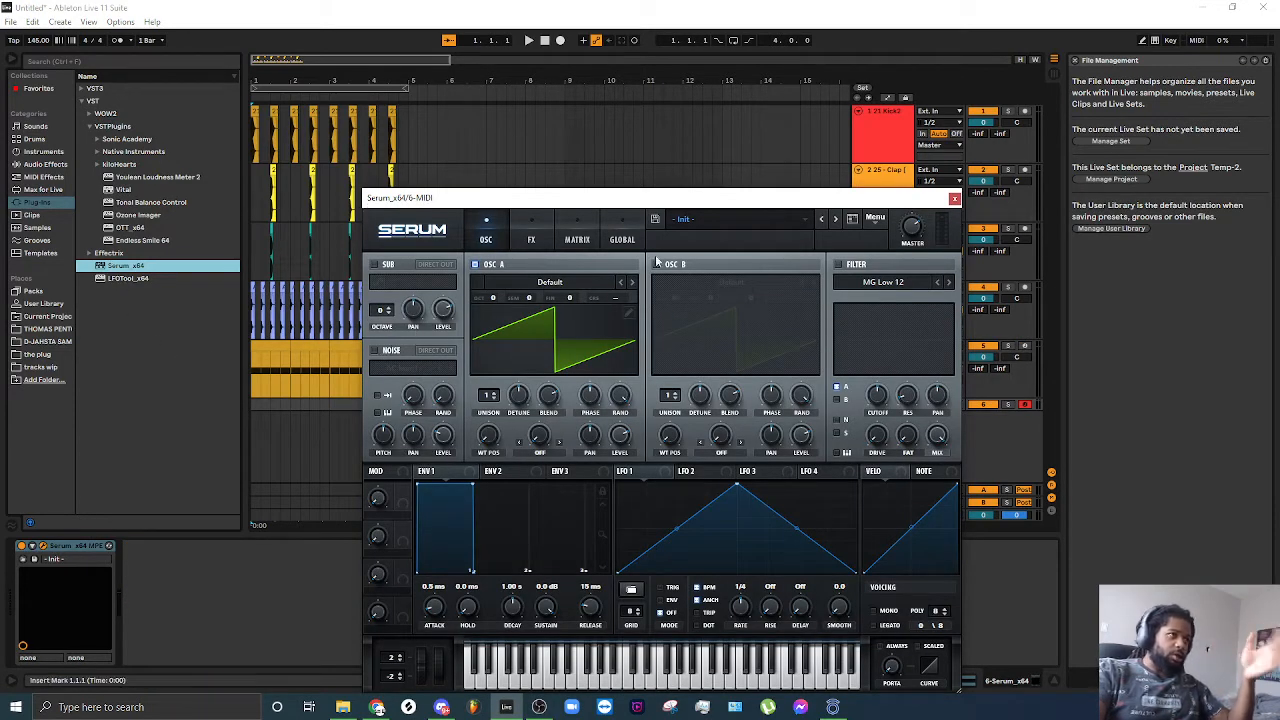
{"action": "left_click", "coordinate": [957, 200]}
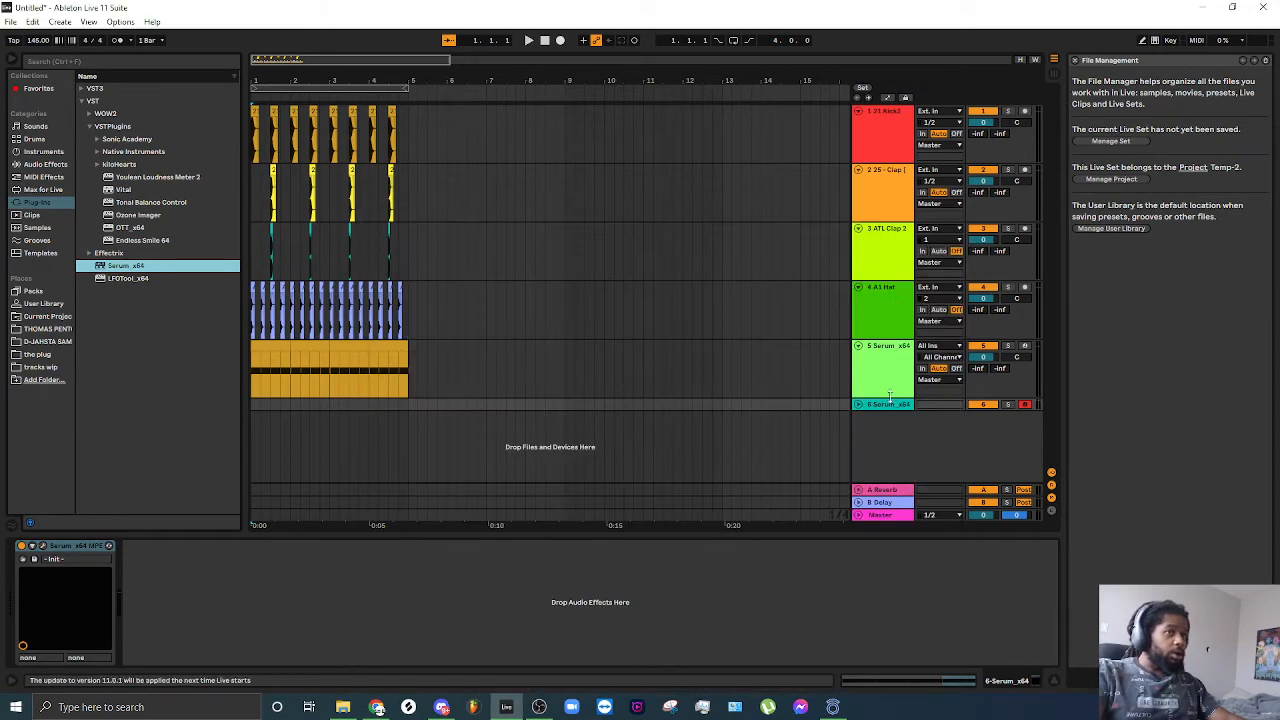
{"action": "left_click", "coordinate": [857, 405]}
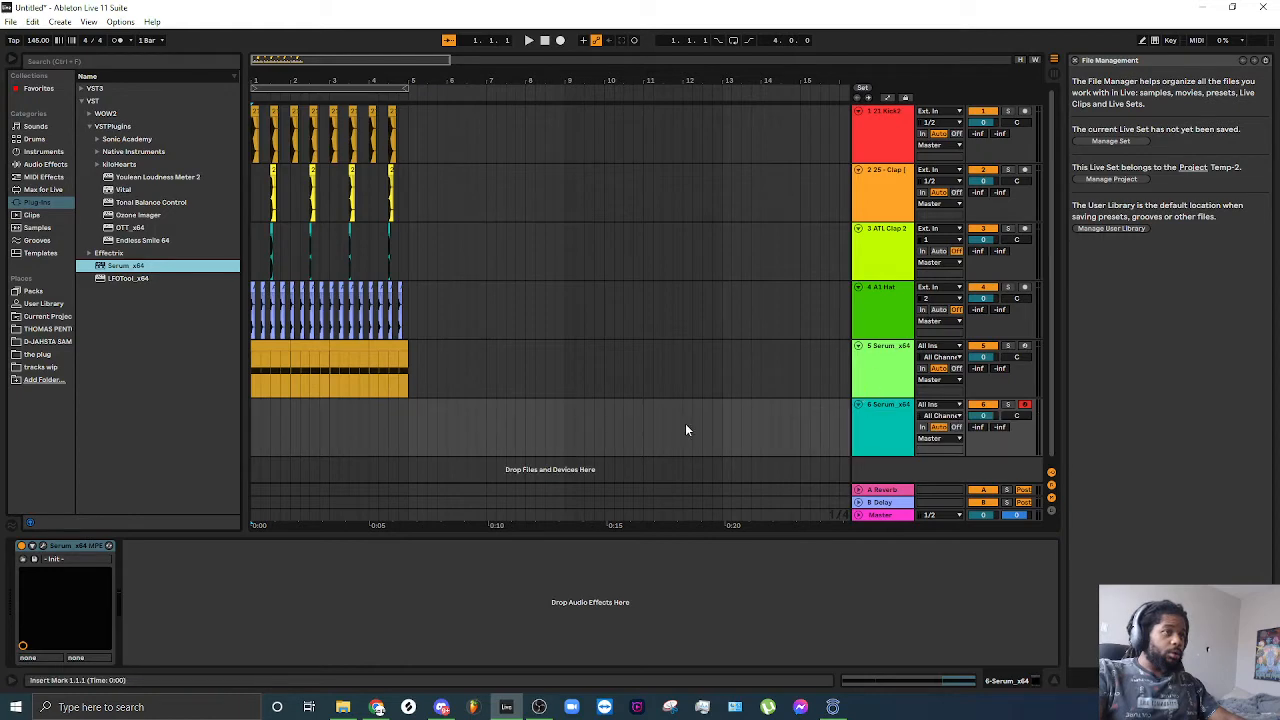
Step: Create an empty one-bar MIDI clip at bar 1 on the new Serum track and show its notes
{"action": "left_click_drag", "start_coordinate": [254, 425], "coordinate": [297, 428]}
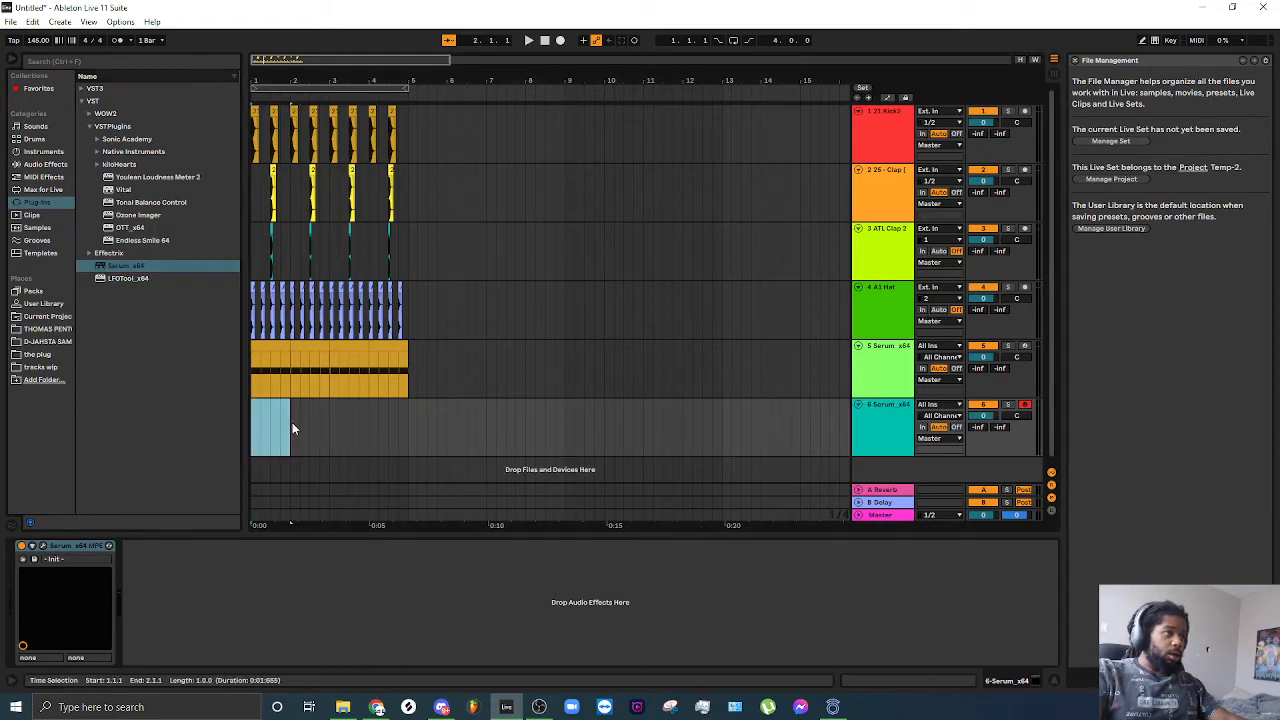
{"action": "key", "text": "ctrl+shift+m"}
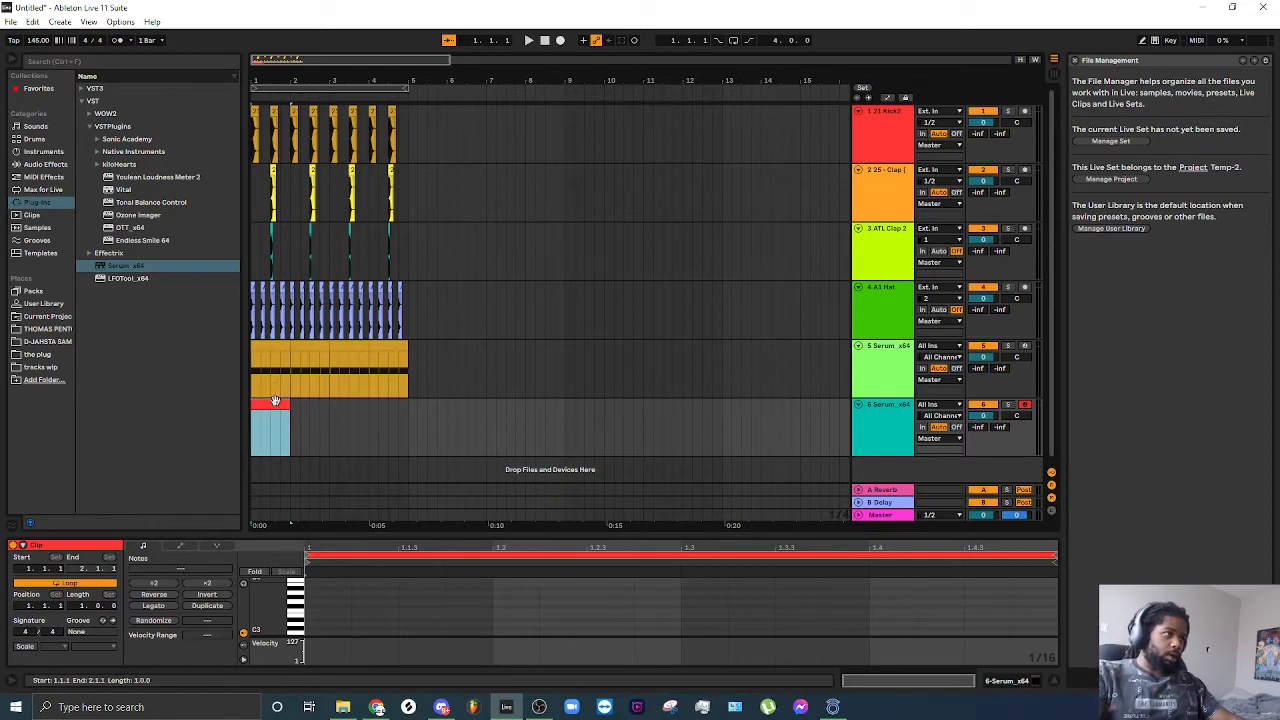
{"action": "left_click", "coordinate": [268, 418]}
{"action": "left_click", "coordinate": [258, 404]}
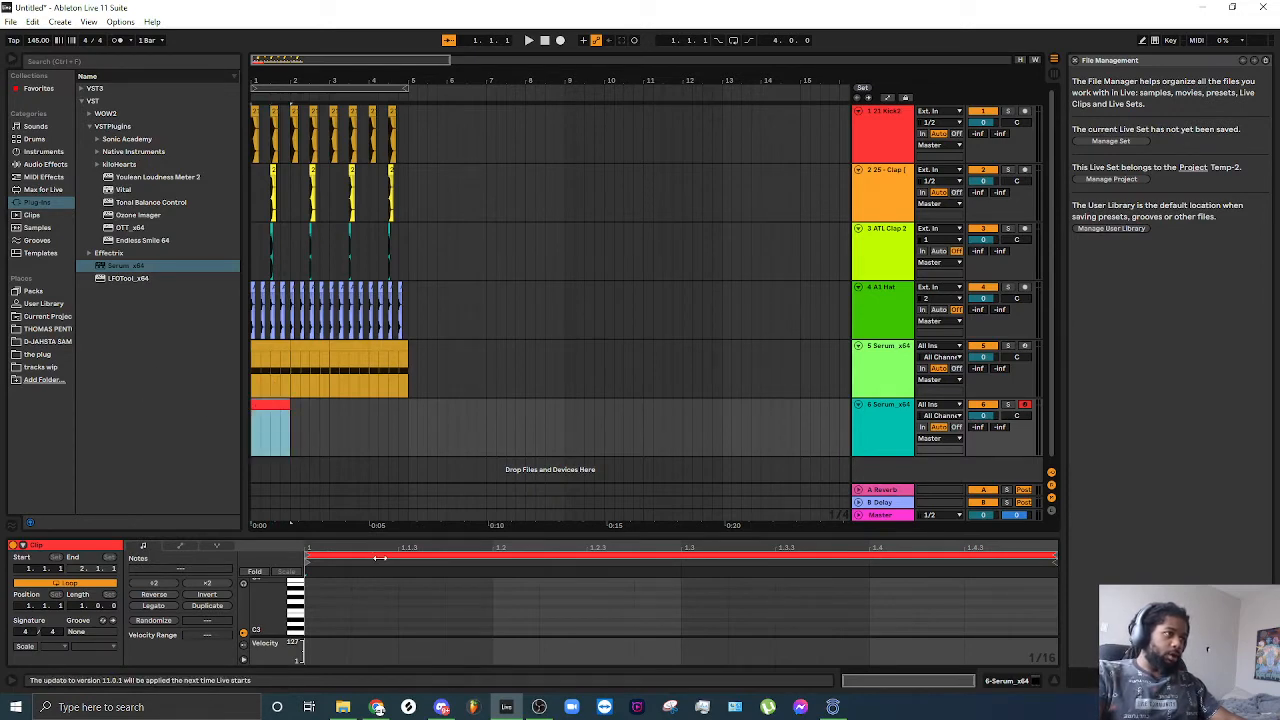
Step: Enter an E1 note one beat long at the start of the clip, with note preview turned on
{"action": "left_click", "coordinate": [327, 603]}
{"action": "scroll", "coordinate": [327, 602], "scroll_direction": "down", "scroll_amount": 10}
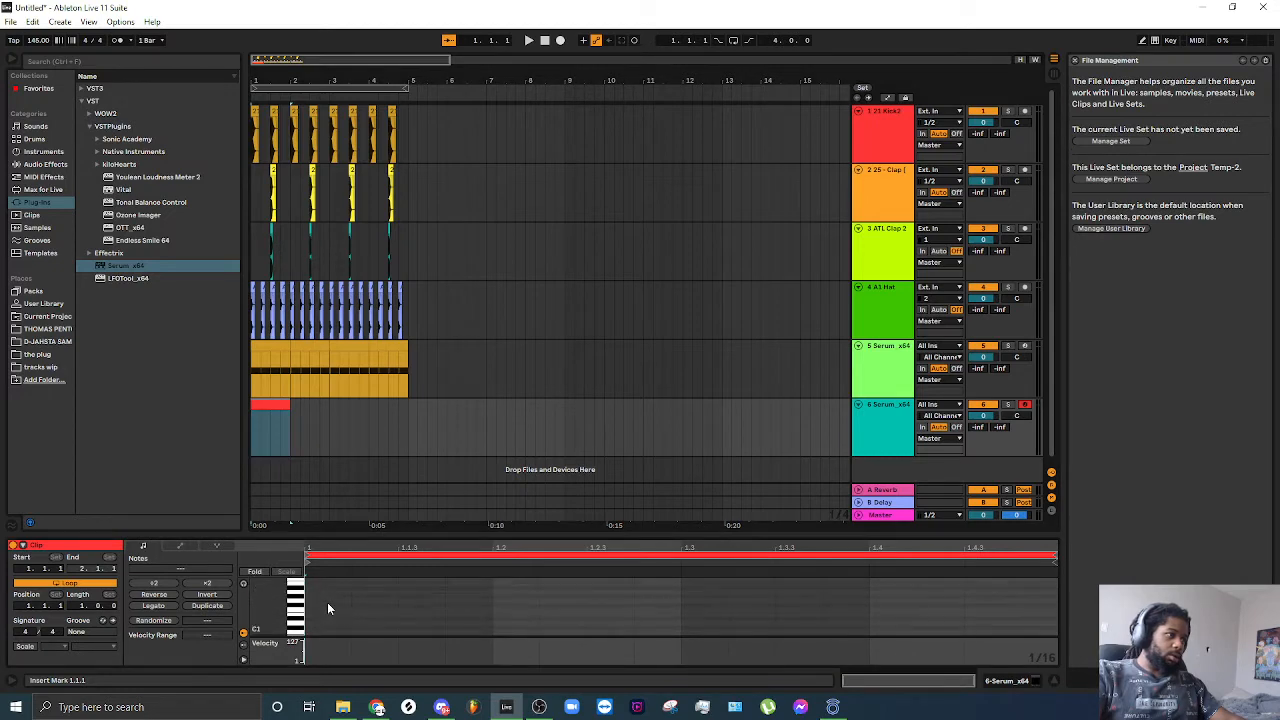
{"action": "scroll", "coordinate": [328, 600], "scroll_direction": "up", "scroll_amount": 4}
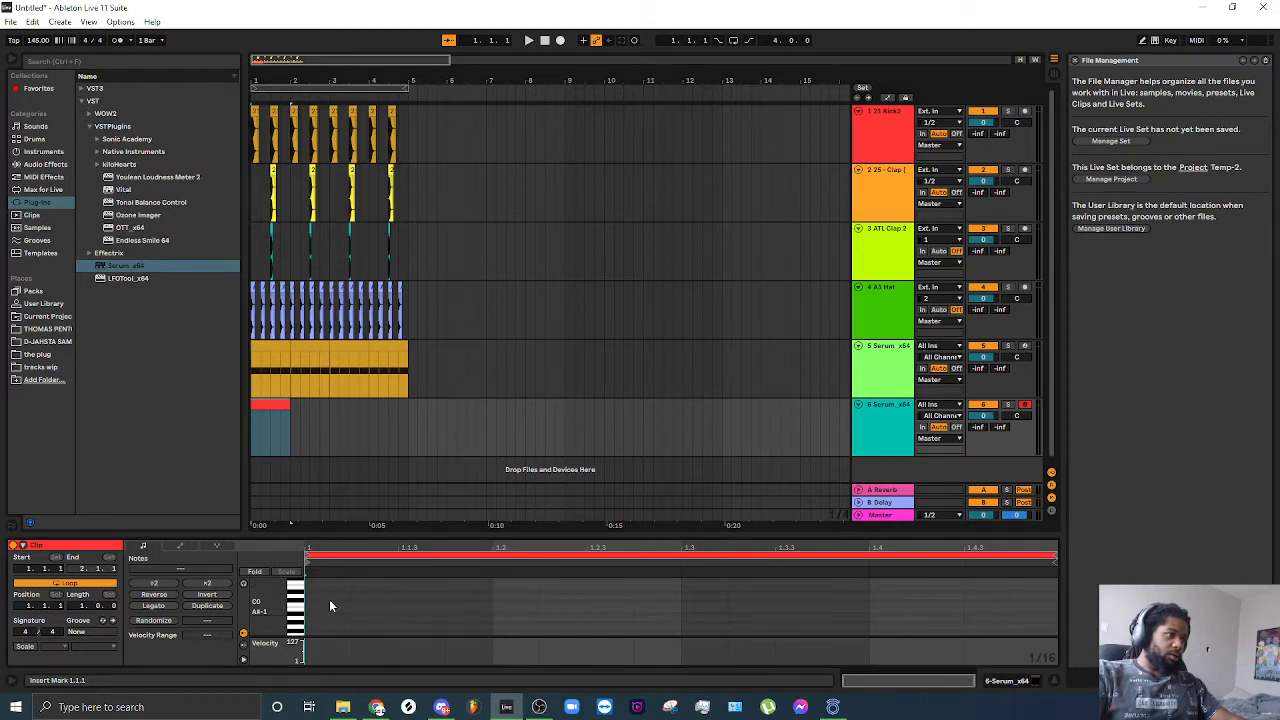
{"action": "scroll", "coordinate": [329, 600], "scroll_direction": "up", "scroll_amount": 4}
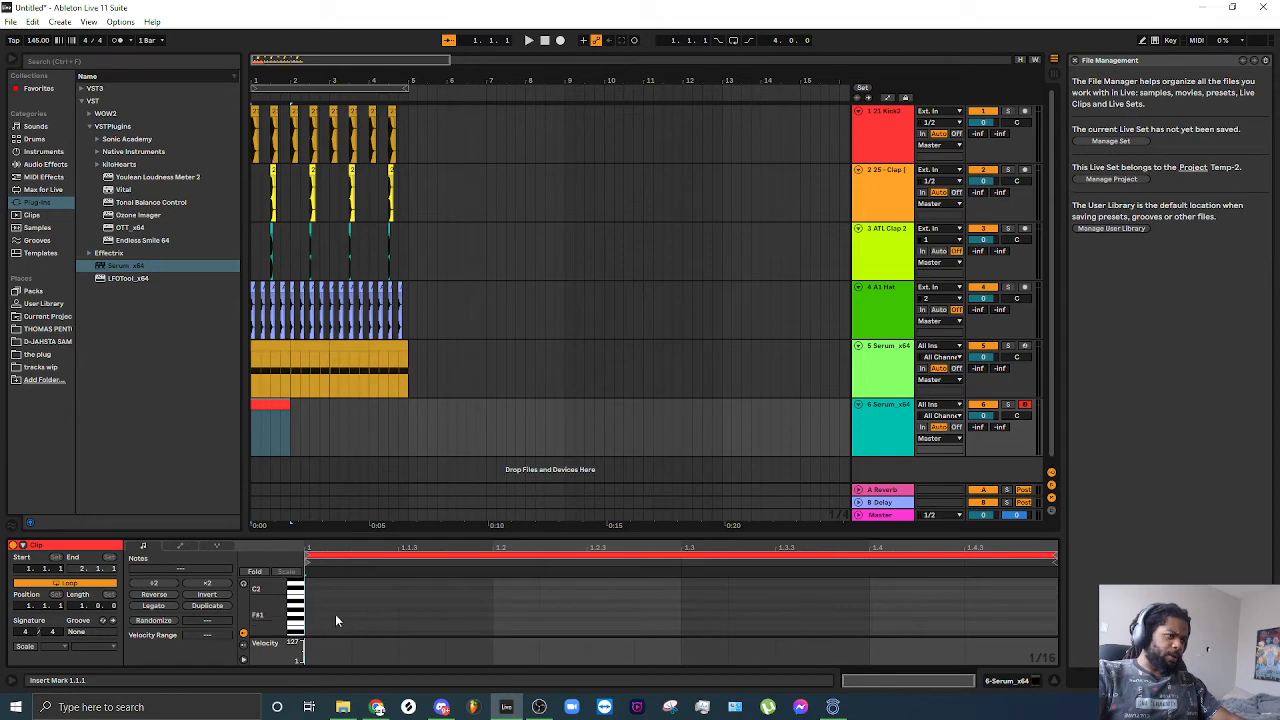
{"action": "scroll", "coordinate": [334, 605], "scroll_direction": "down", "scroll_amount": 2}
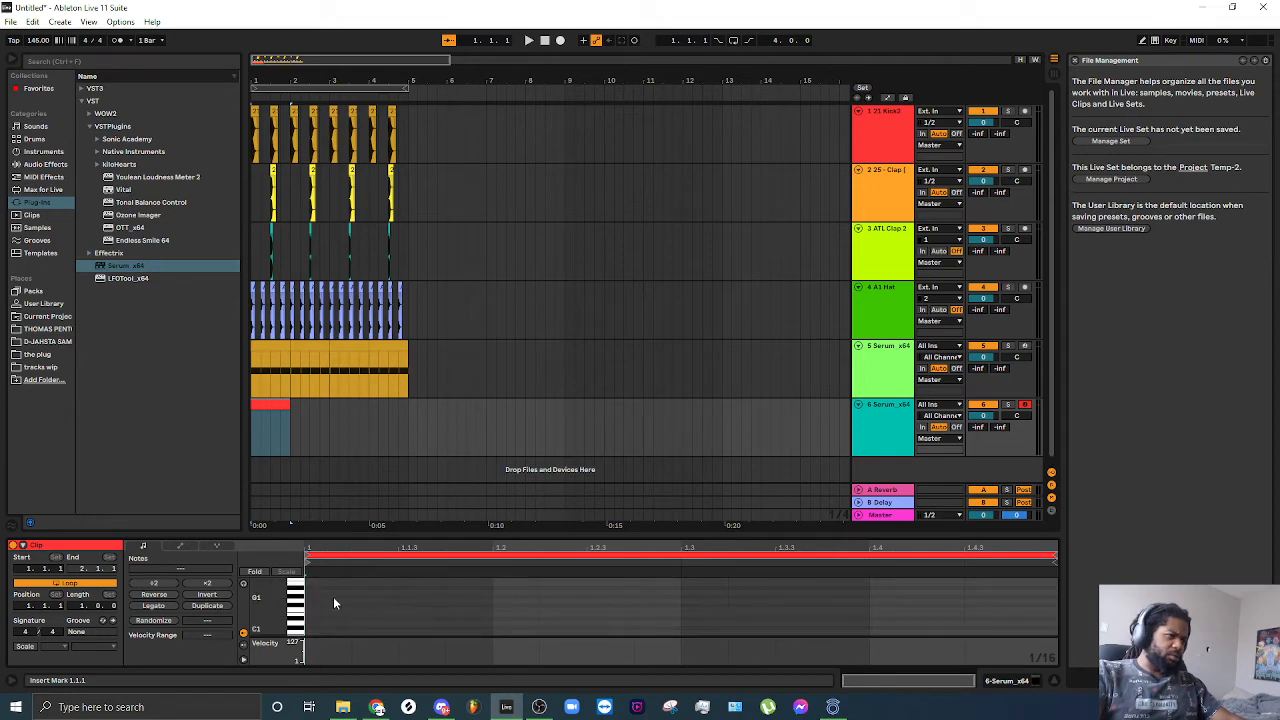
{"action": "scroll", "coordinate": [332, 605], "scroll_direction": "up", "scroll_amount": 3}
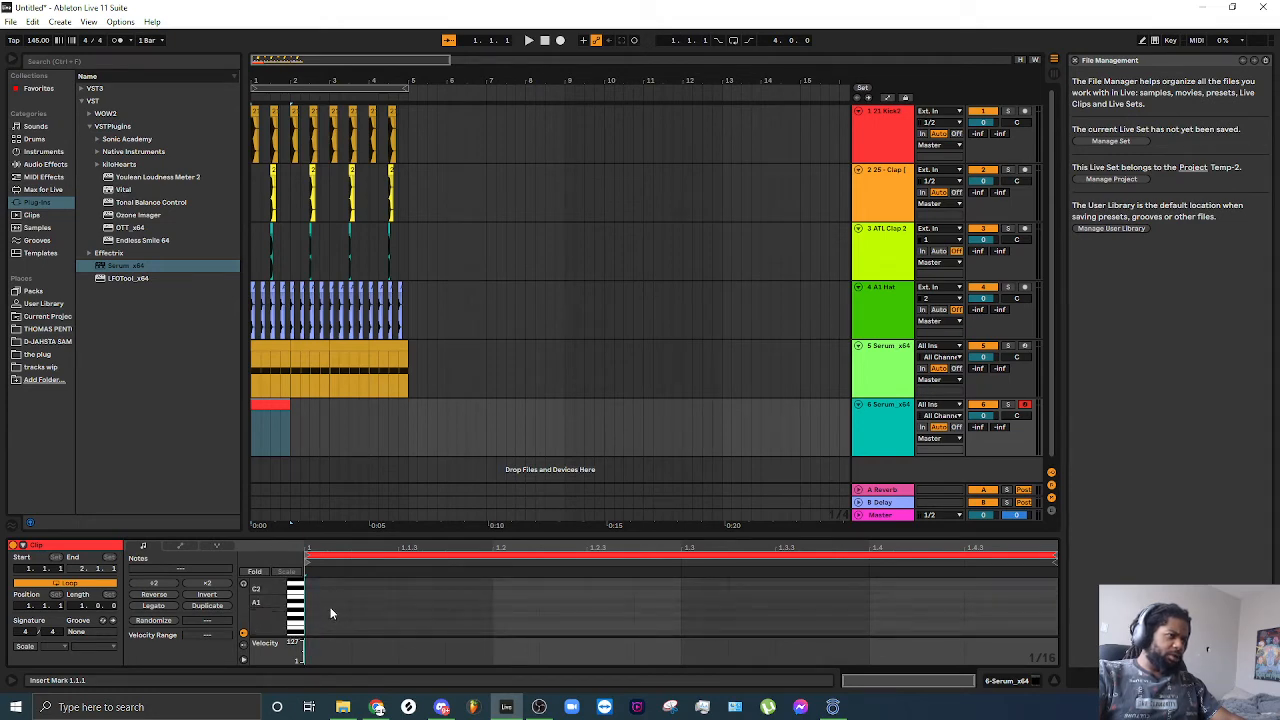
{"action": "scroll", "coordinate": [333, 610], "scroll_direction": "down", "scroll_amount": 3}
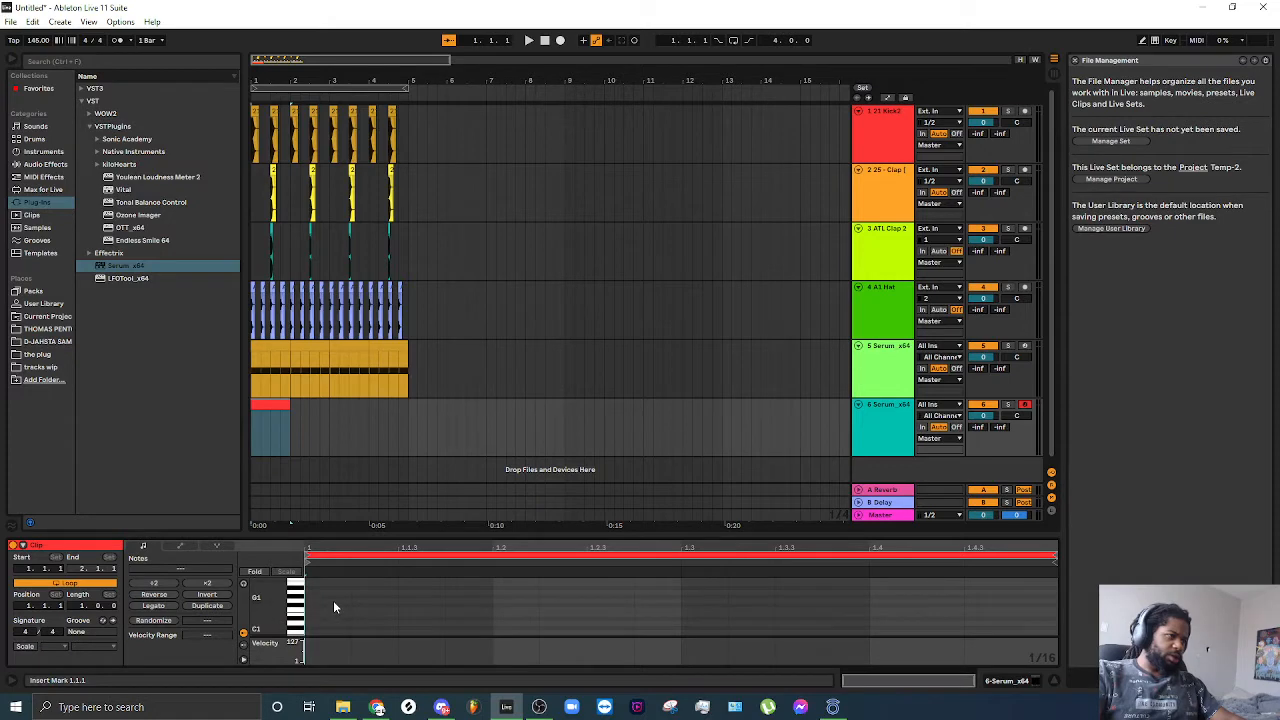
{"action": "double_click", "coordinate": [333, 592]}
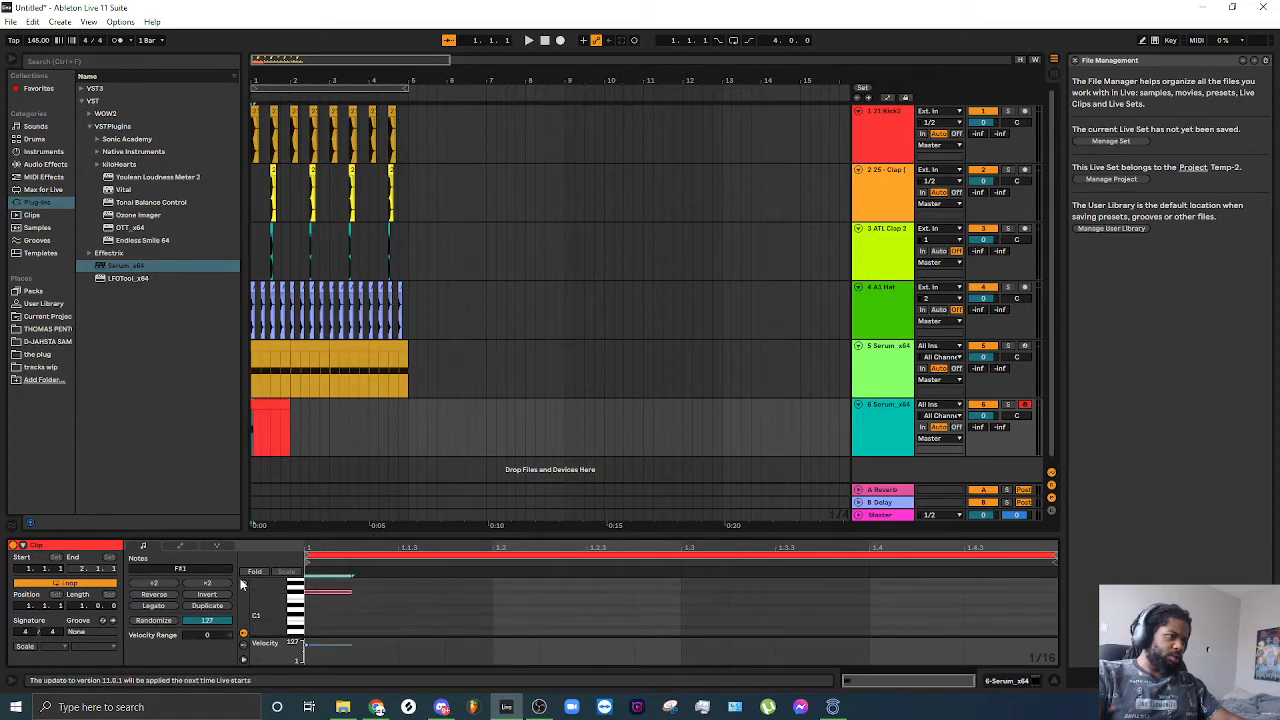
{"action": "left_click", "coordinate": [346, 595]}
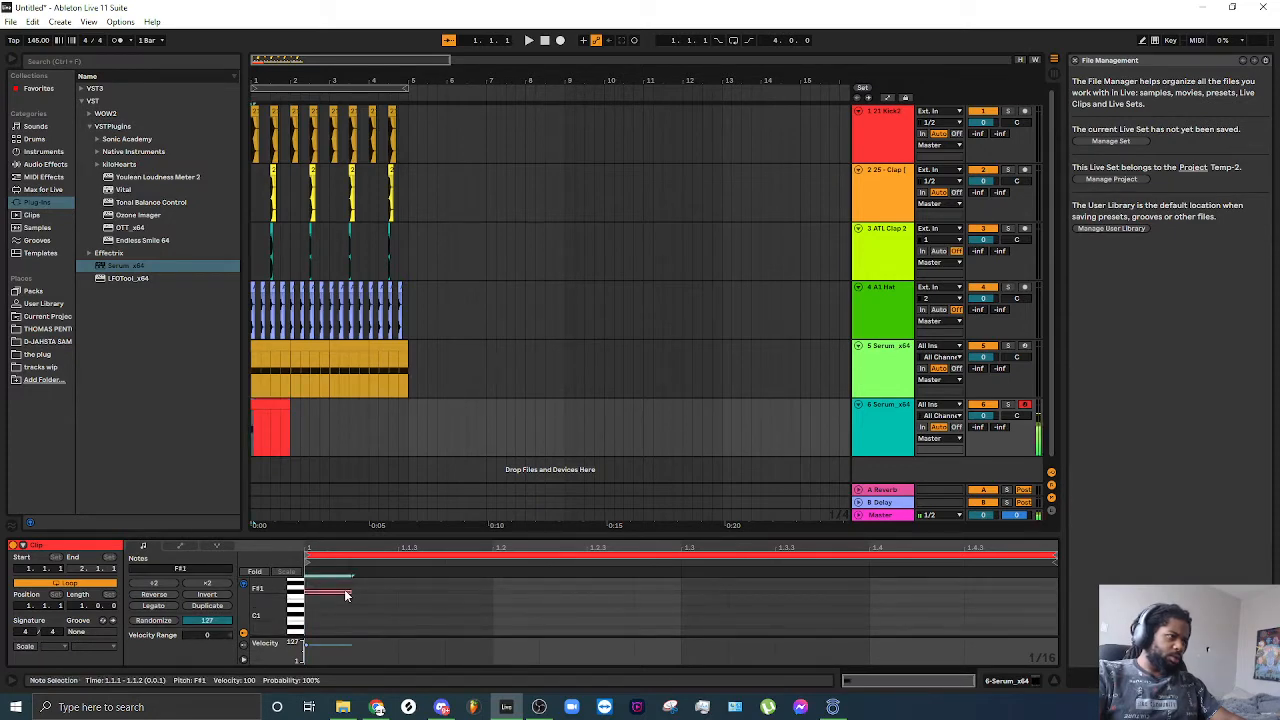
{"action": "left_click_drag", "start_coordinate": [346, 595], "coordinate": [497, 605]}
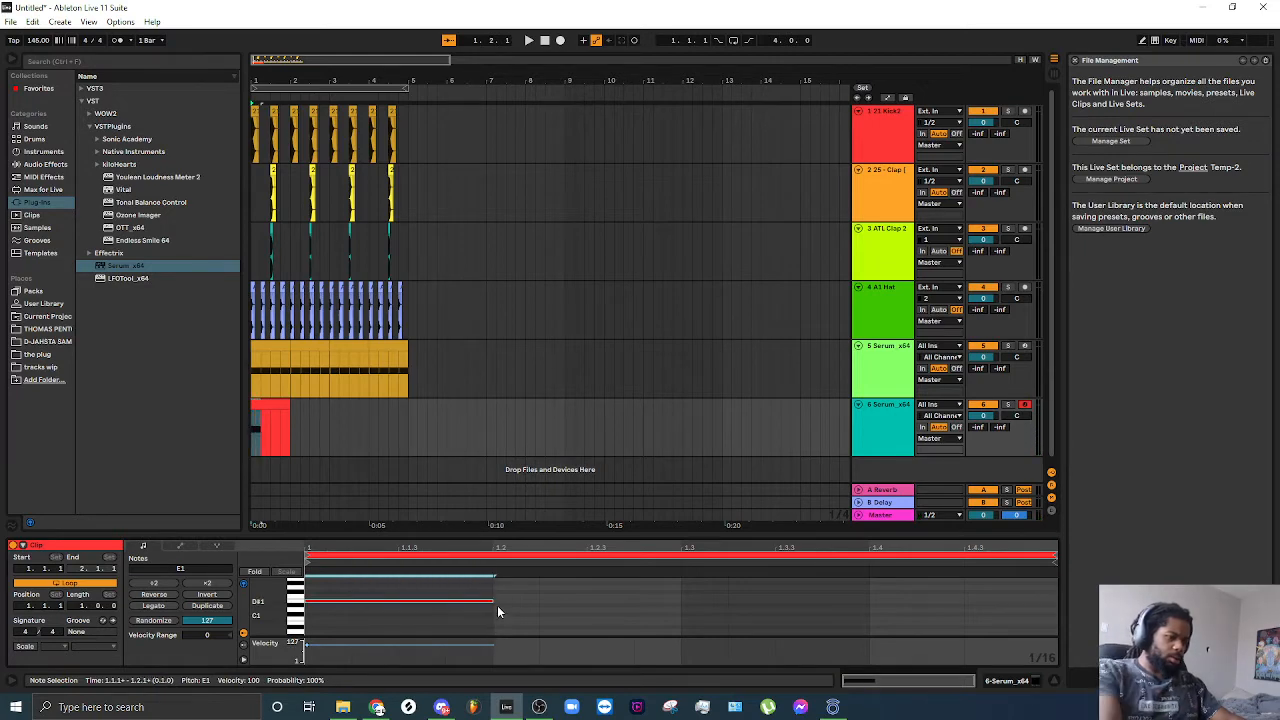
Step: Duplicate the E1 note three times so that one note falls on each beat of the bar
{"action": "key", "text": "ctrl+d"}
{"action": "key", "text": "ctrl+d"}
{"action": "key", "text": "ctrl+d"}
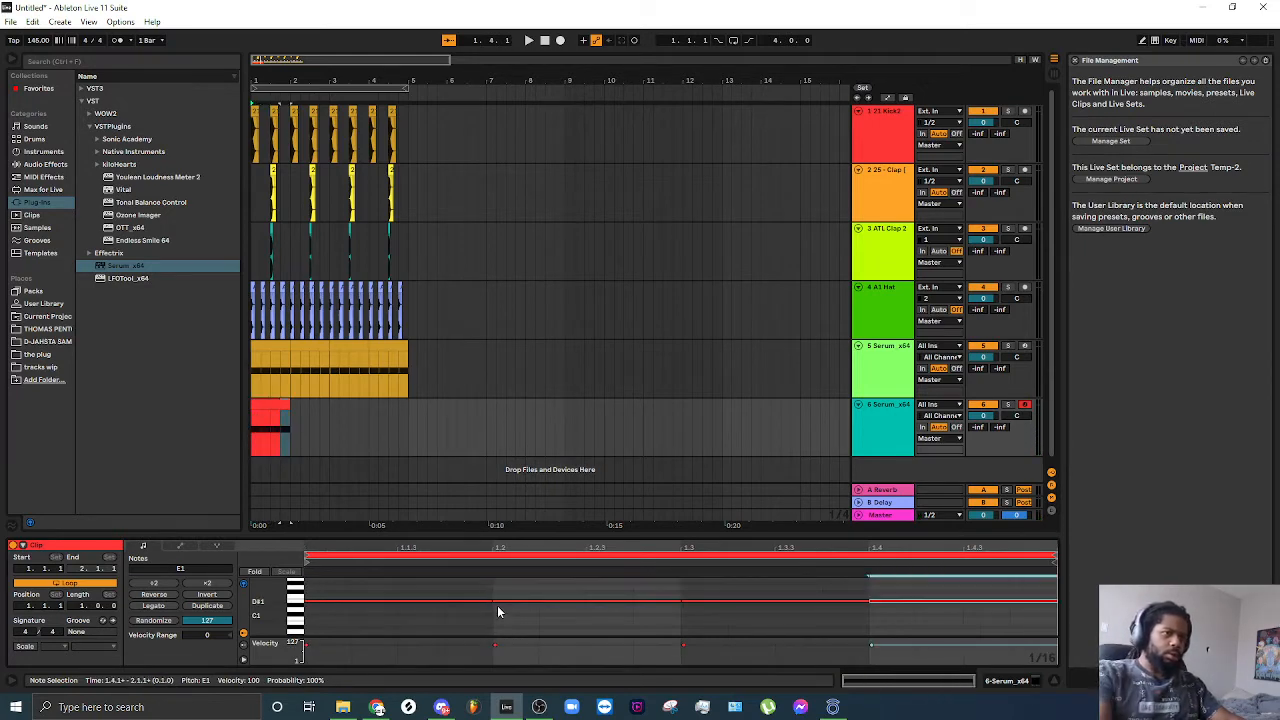
Step: Audition the one-bar clip on track 6 and duplicate it three times, filling bars 1 to 4
{"action": "left_click", "coordinate": [273, 408]}
{"action": "key", "text": "space"}
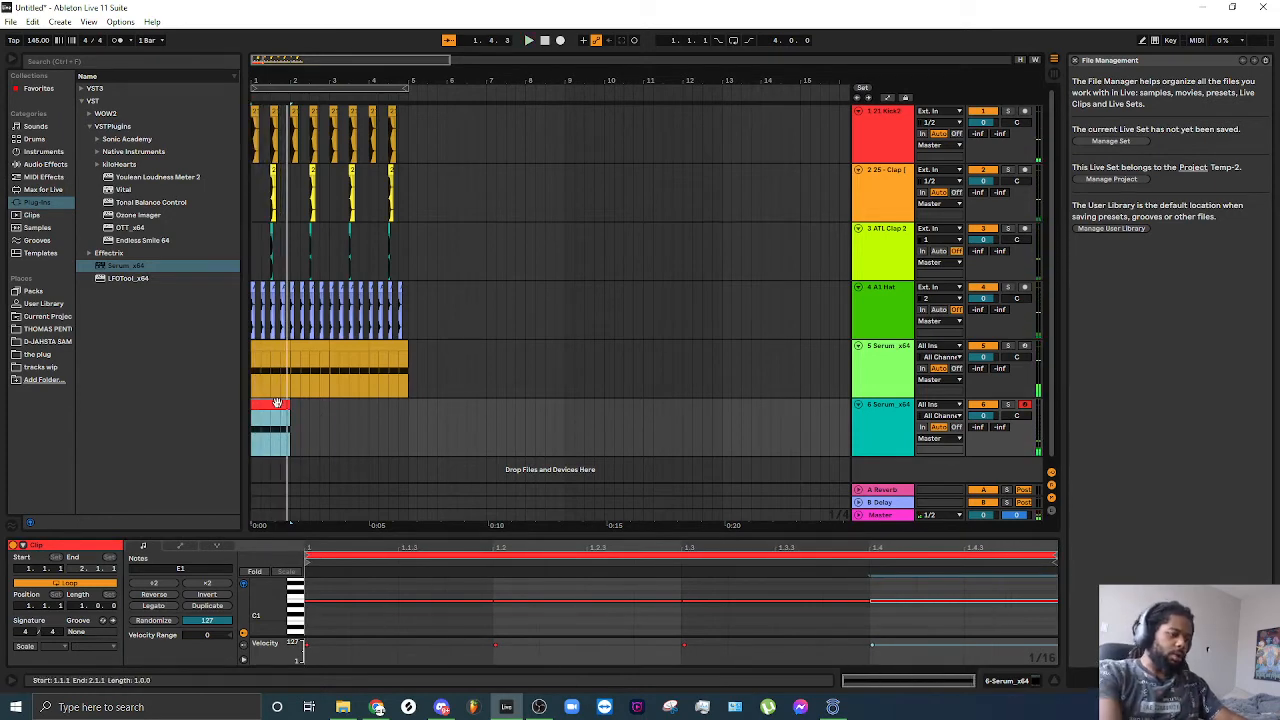
{"action": "key", "text": "space"}
{"action": "key", "text": "ctrl+d"}
{"action": "key", "text": "ctrl+d"}
{"action": "key", "text": "ctrl+d"}
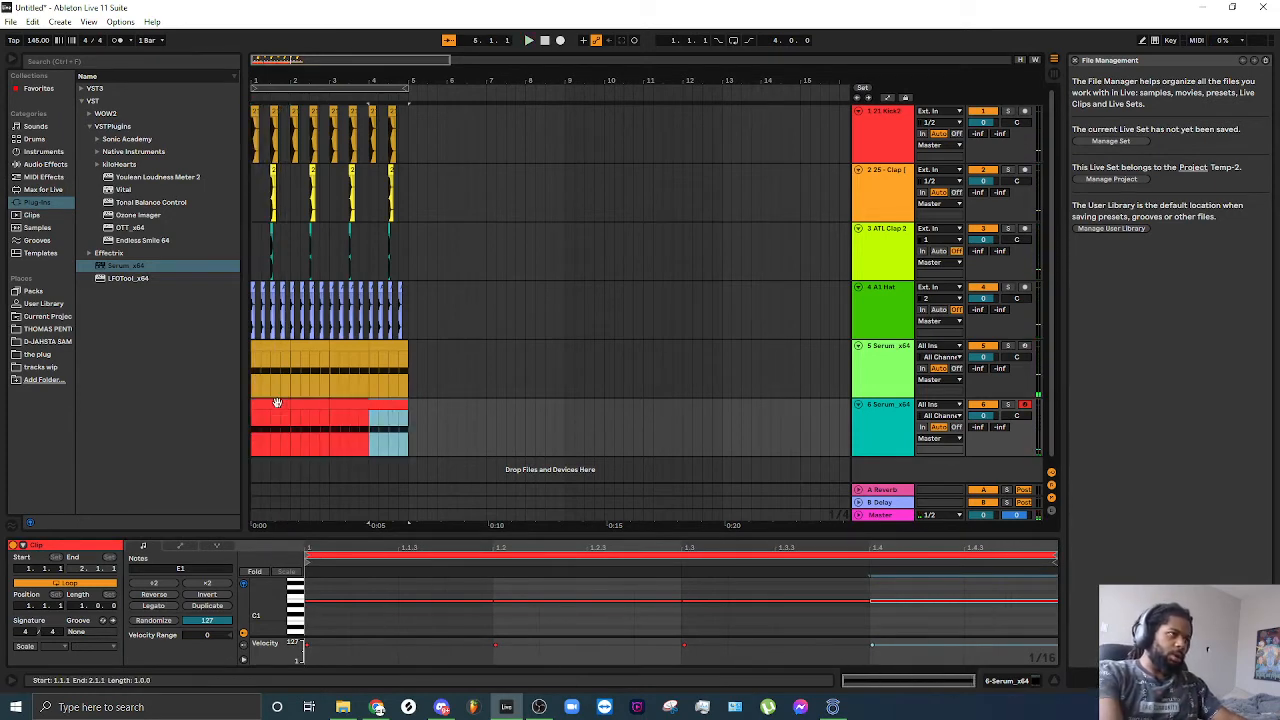
Step: Play the loop from bar 1 with track 6 deactivated, reactivate the track and play it again to compare
{"action": "left_click", "coordinate": [983, 405]}
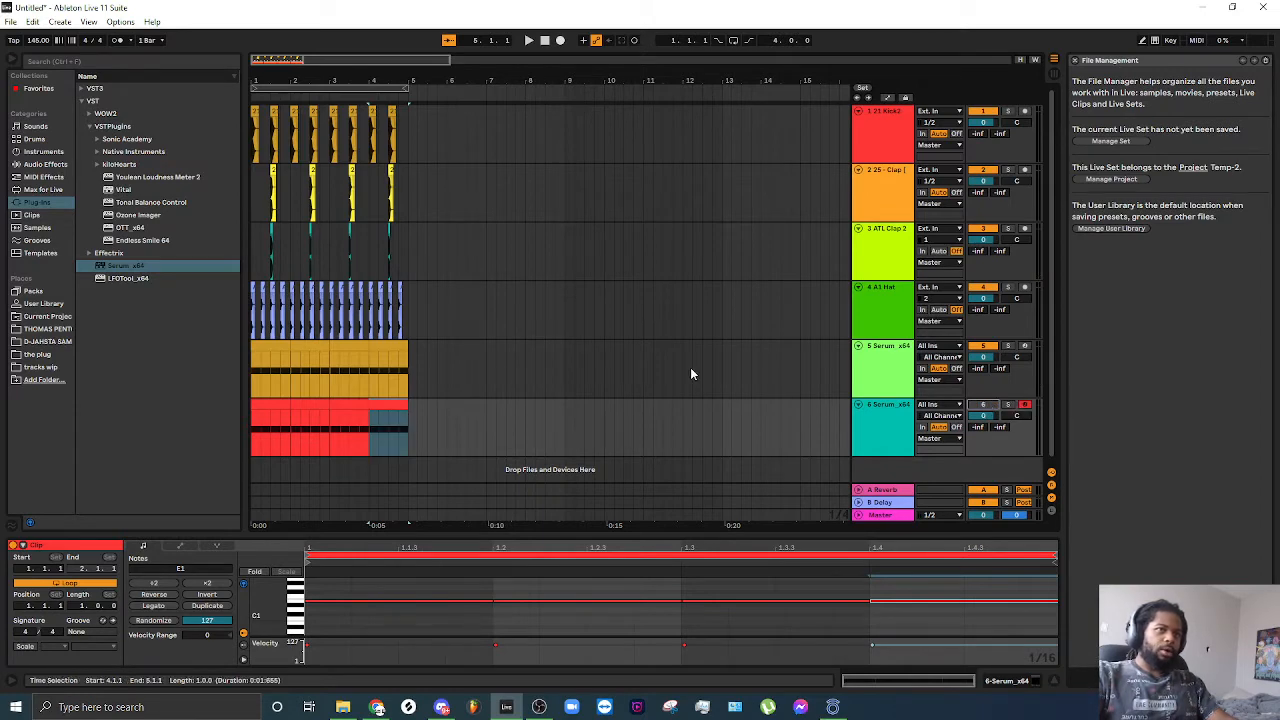
{"action": "left_click", "coordinate": [255, 433]}
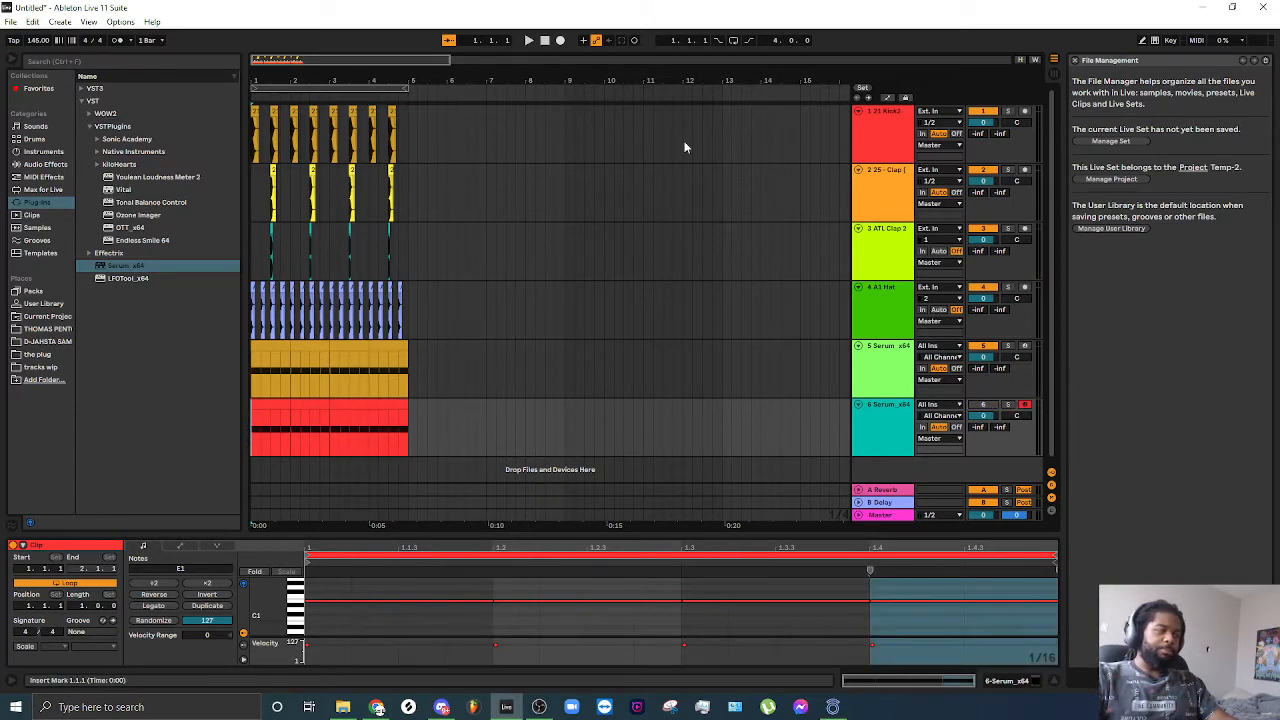
{"action": "key", "text": "space"}
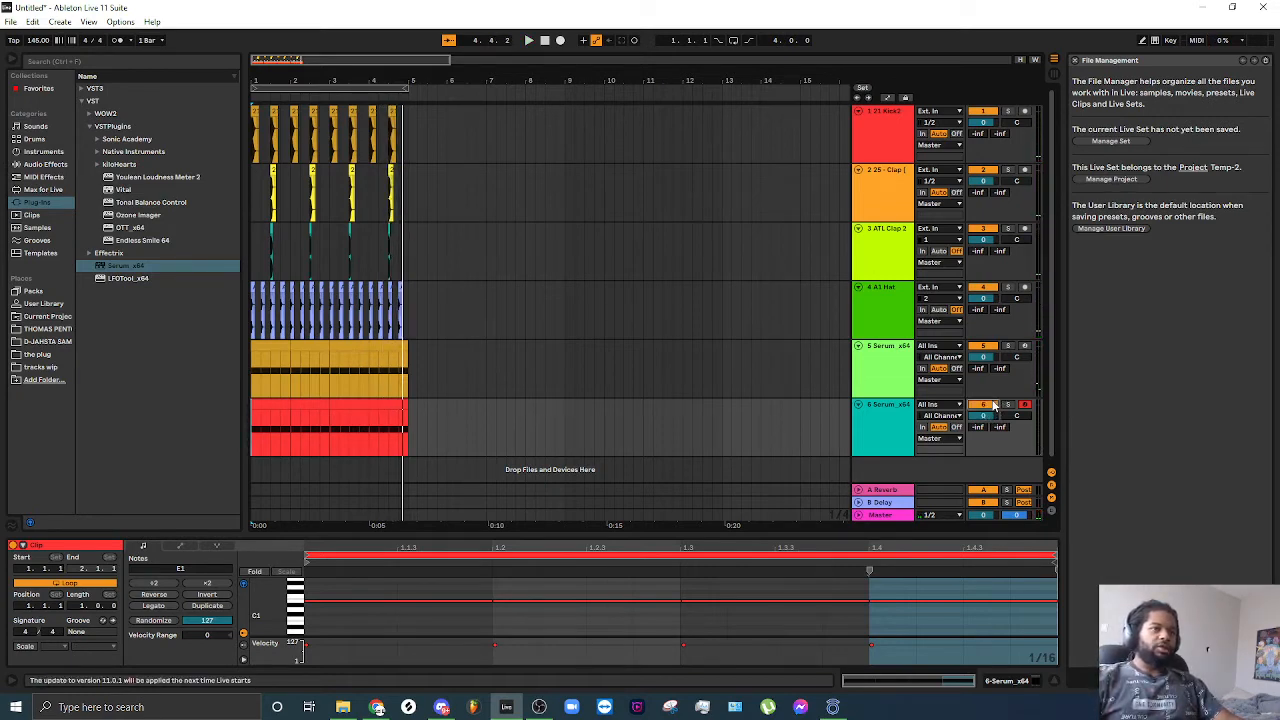
{"action": "key", "text": "space"}
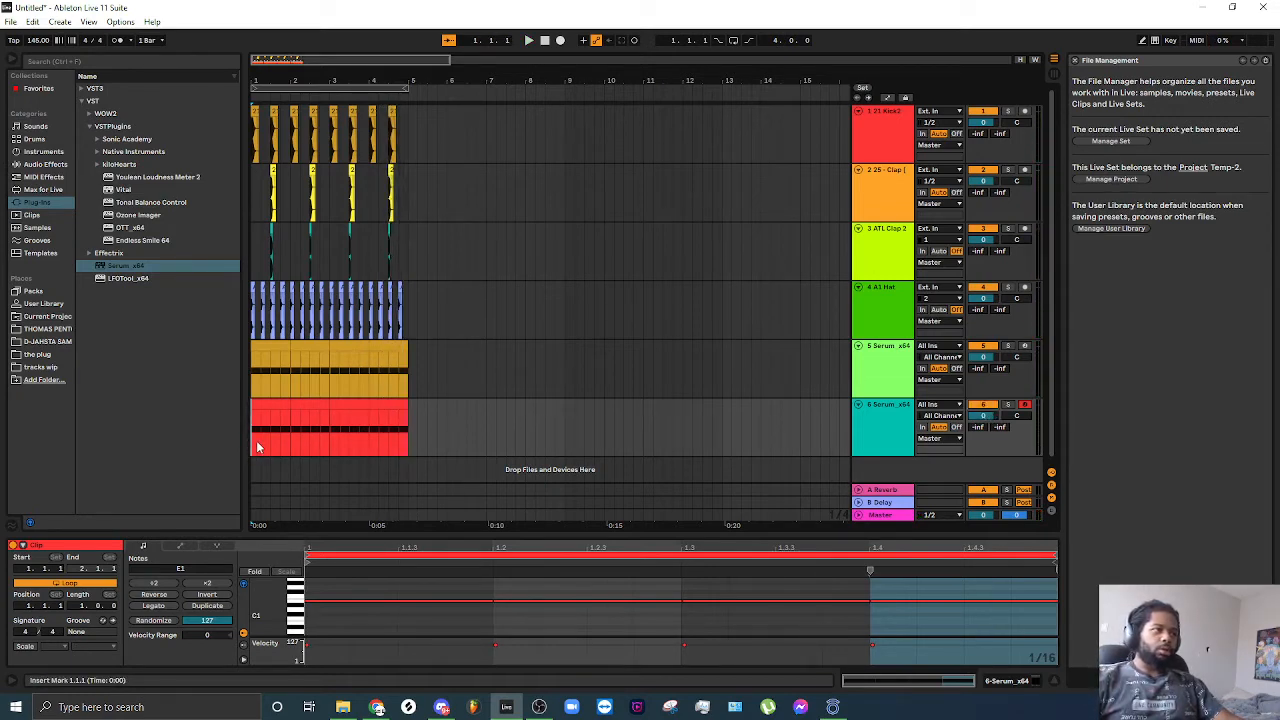
{"action": "key", "text": "space"}
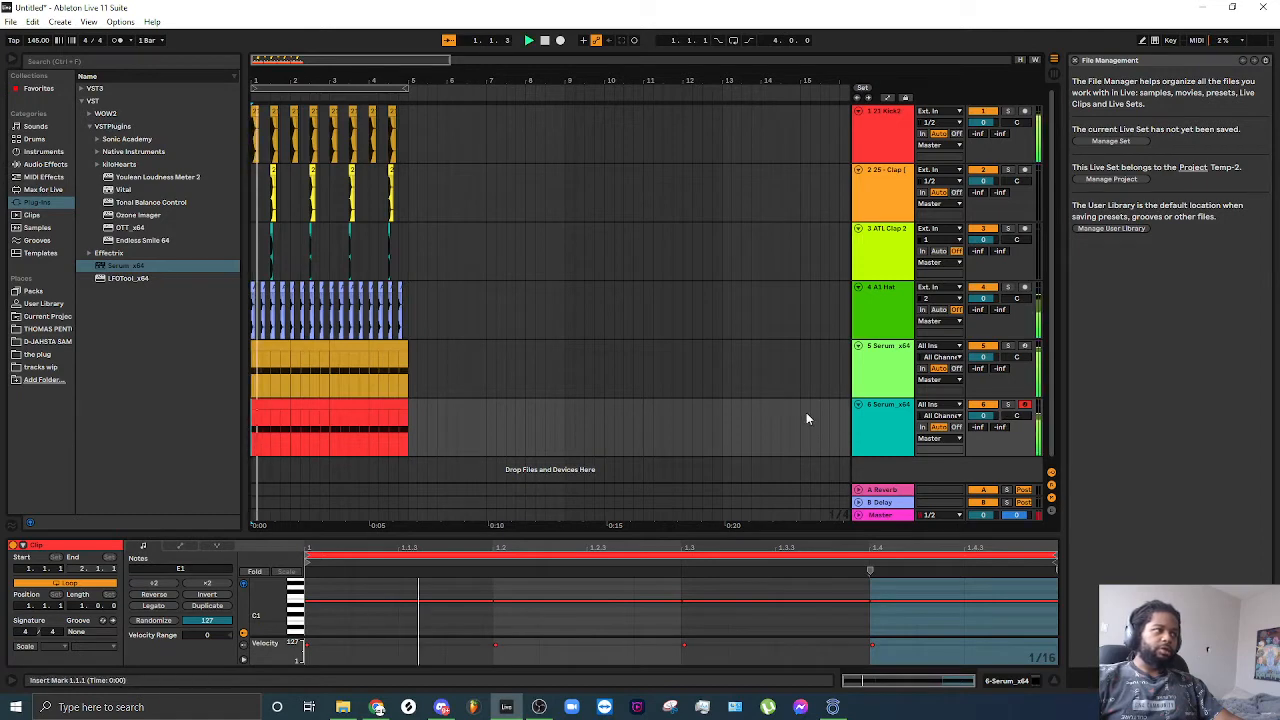
Step: Solo track 6, stop playback and open the Serum plug-in window from the track's device chain
{"action": "left_click", "coordinate": [1008, 405]}
{"action": "key", "text": "space"}
{"action": "left_click", "coordinate": [1017, 681]}
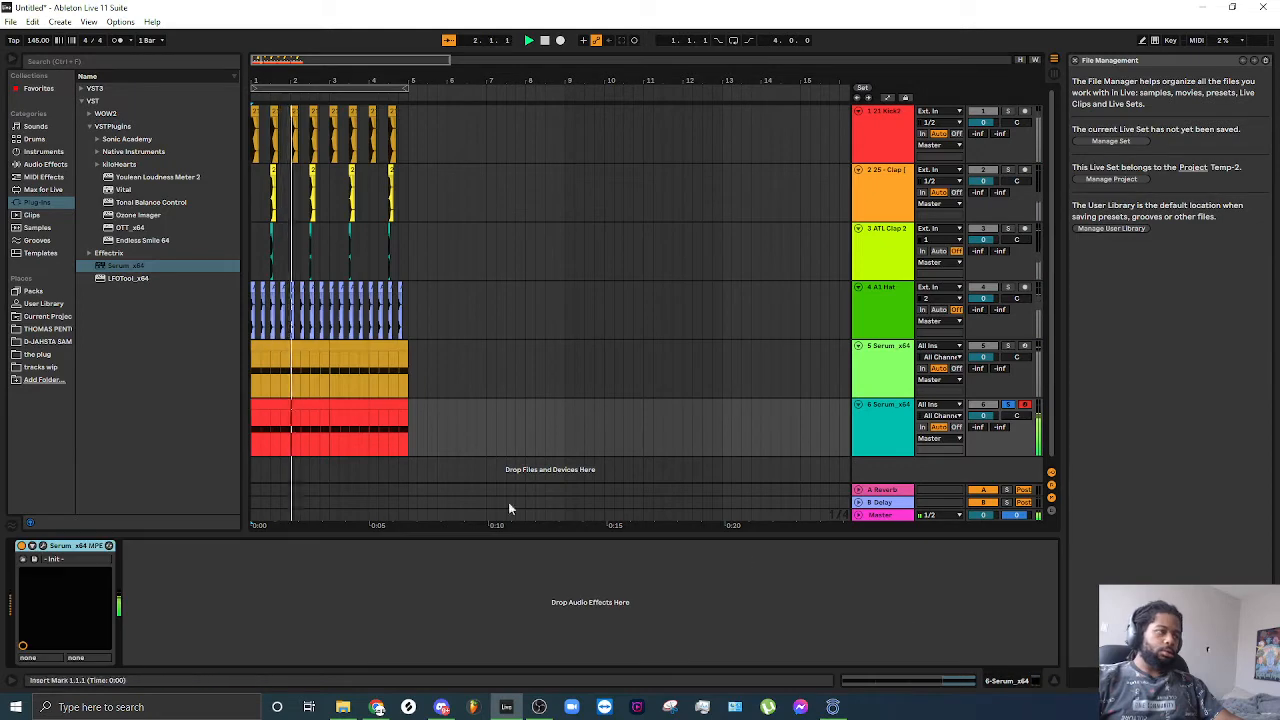
{"action": "left_click", "coordinate": [45, 546]}
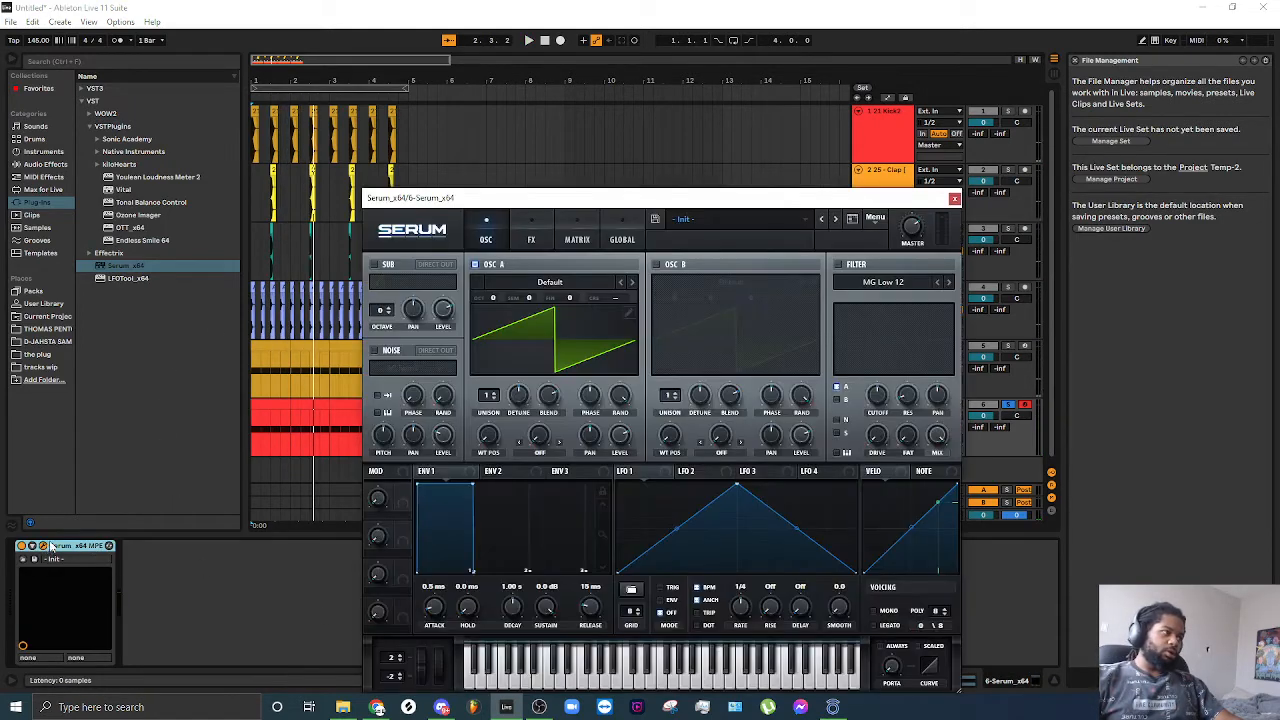
Step: Load the Basic Shapes wavetable into oscillator A and move its wavetable position to the square wave
{"action": "left_click", "coordinate": [595, 282]}
{"action": "mouse_move", "coordinate": [545, 298]}
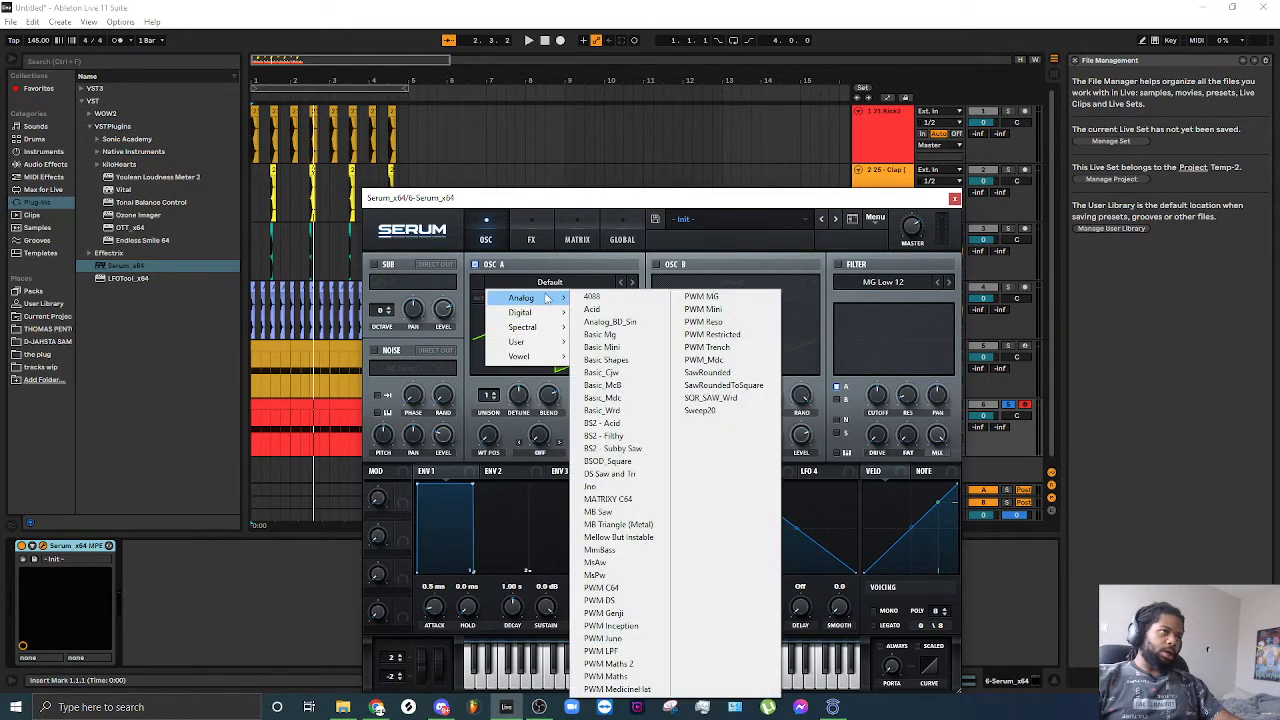
{"action": "left_click", "coordinate": [548, 271]}
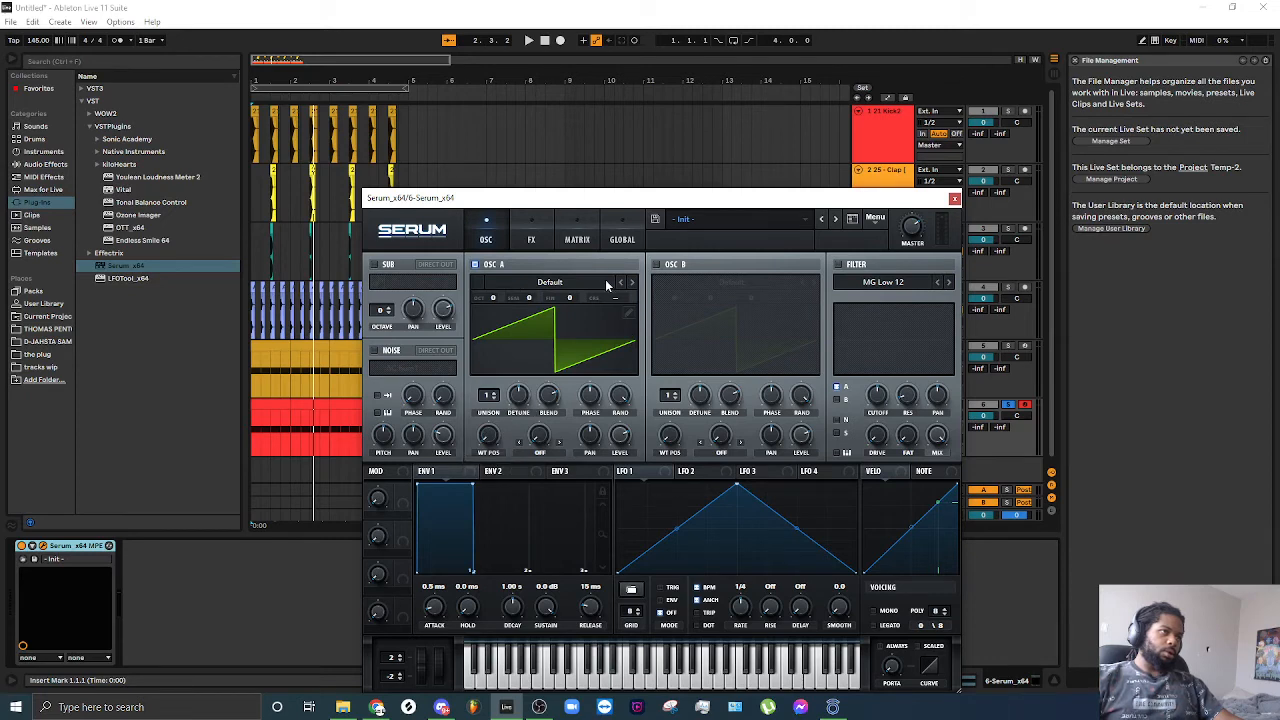
{"action": "left_click", "coordinate": [635, 279]}
{"action": "left_click", "coordinate": [635, 279]}
{"action": "left_click", "coordinate": [632, 280]}
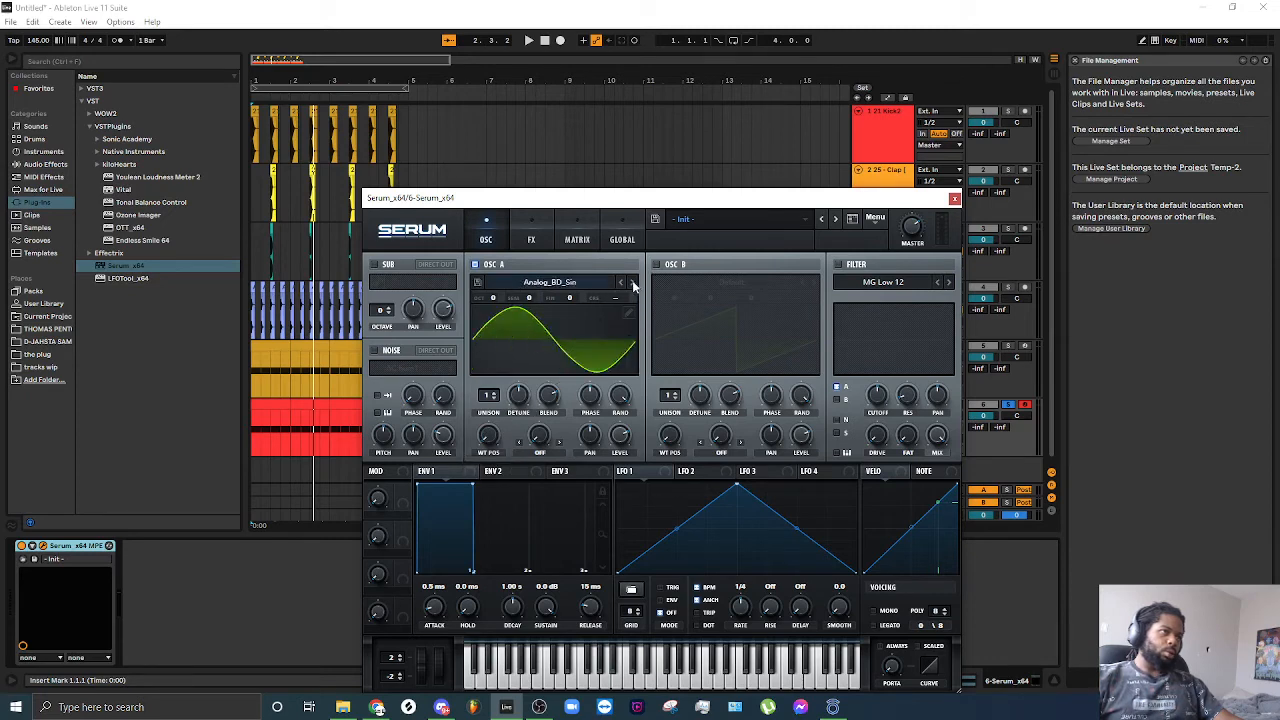
{"action": "left_click", "coordinate": [632, 280]}
{"action": "left_click", "coordinate": [632, 280]}
{"action": "left_click", "coordinate": [632, 280]}
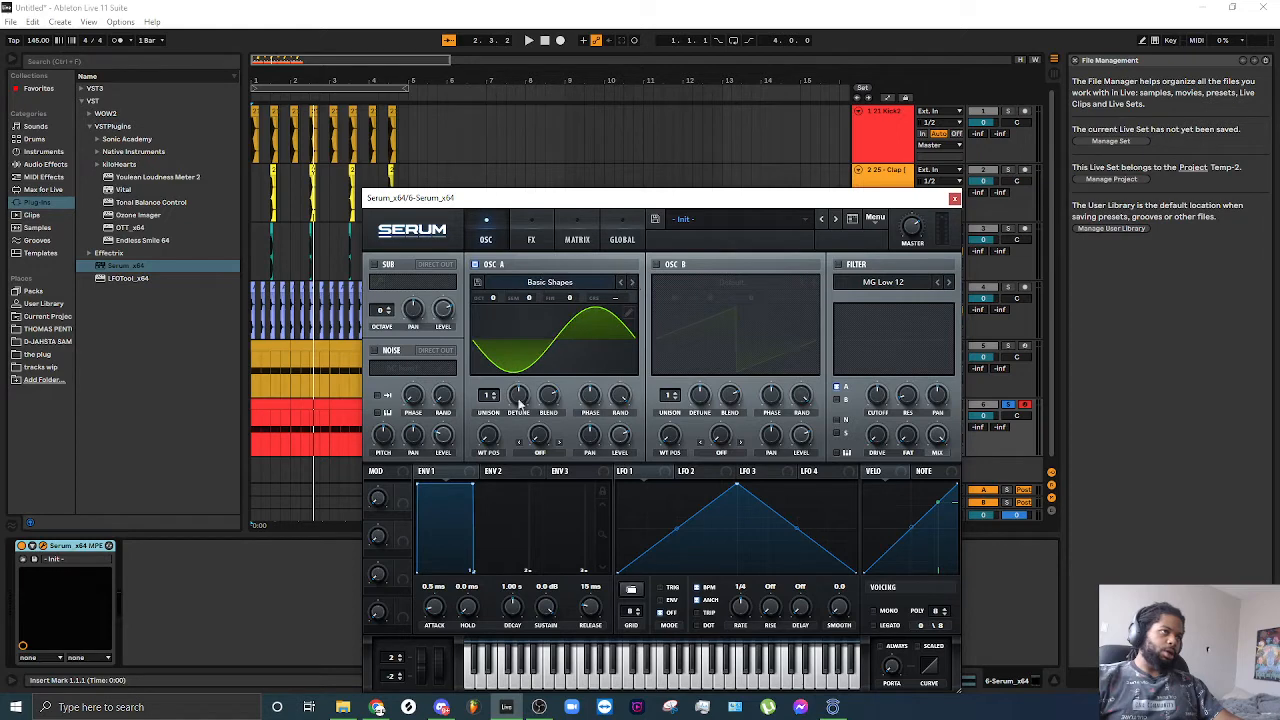
{"action": "left_click_drag", "start_coordinate": [502, 442], "coordinate": [527, 390]}
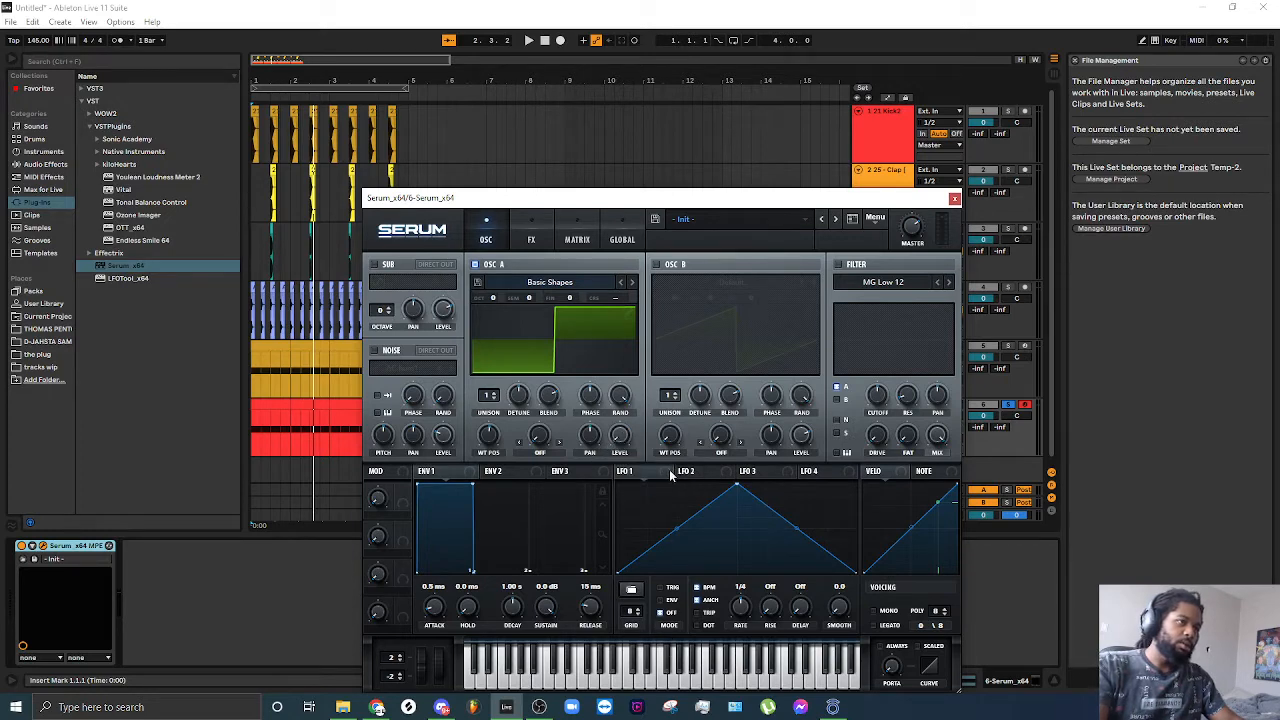
Step: Assign LFO 1 to modulate the level of oscillator A and audition the sound
{"action": "left_click_drag", "start_coordinate": [621, 471], "coordinate": [621, 437]}
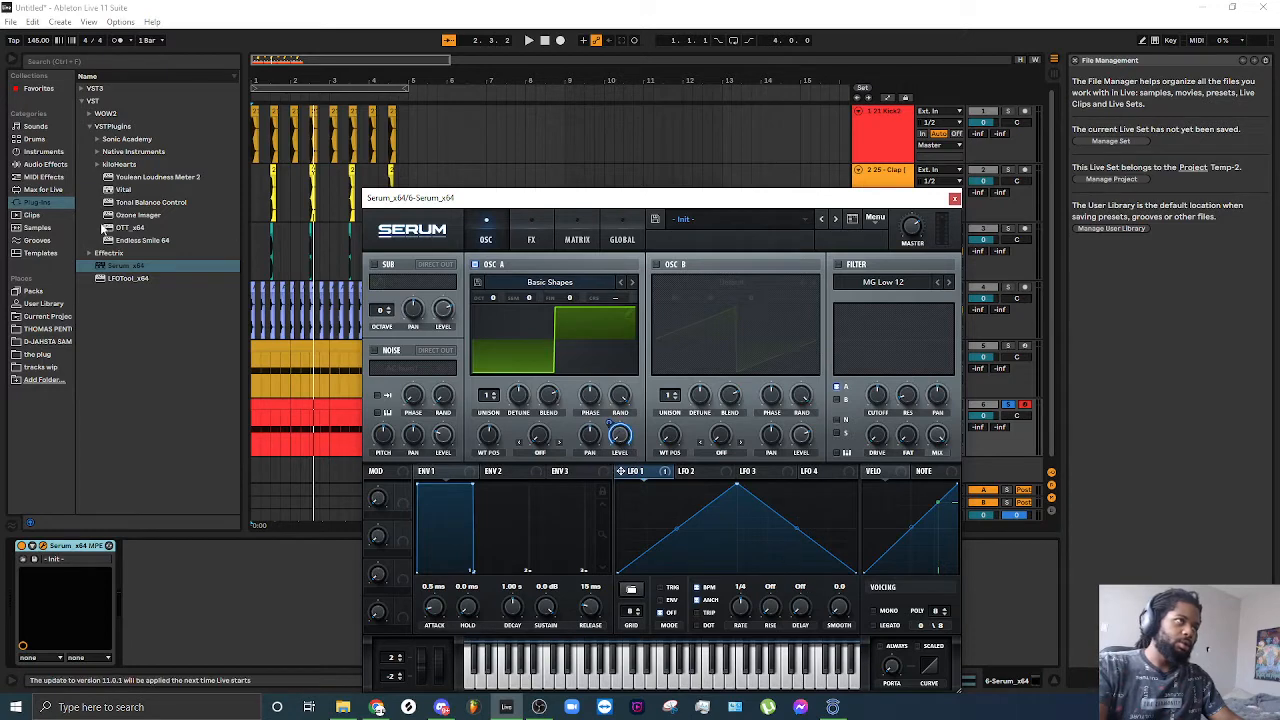
{"action": "key", "text": "space"}
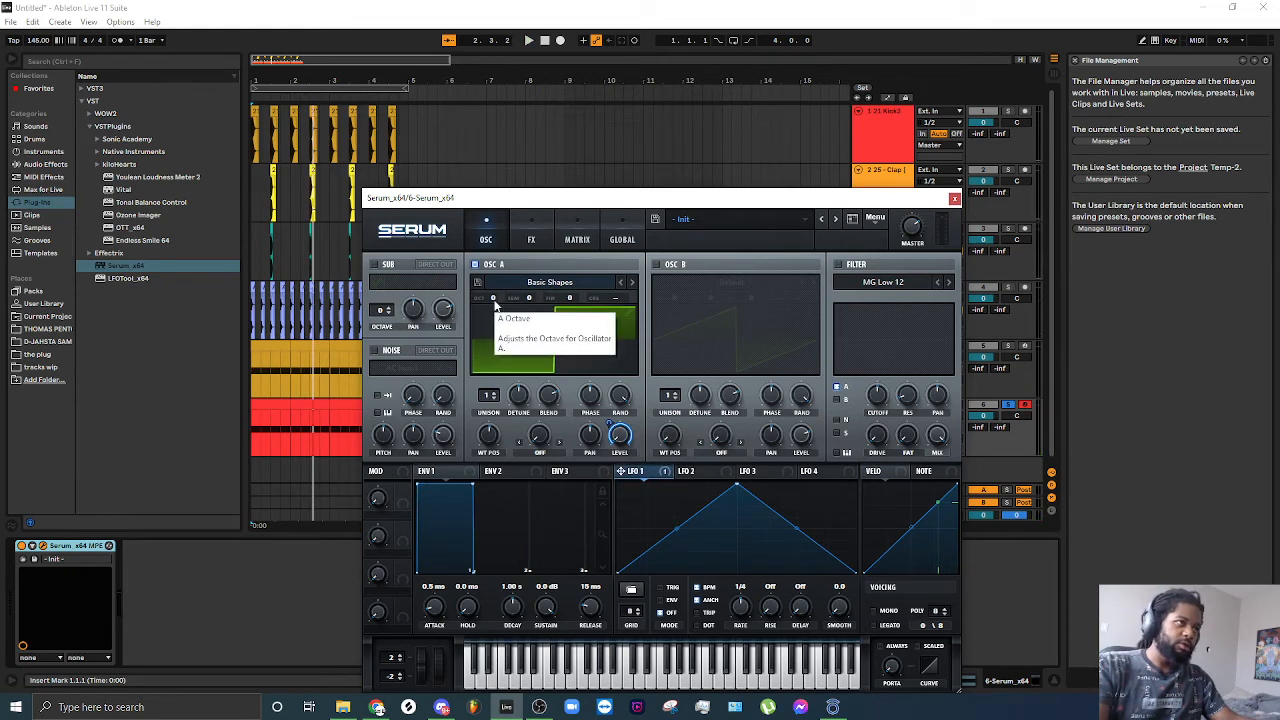
Step: Lower oscillator A's octave to -1, auditioning the loop with the square wave in the new register
{"action": "left_click_drag", "start_coordinate": [493, 303], "coordinate": [490, 320]}
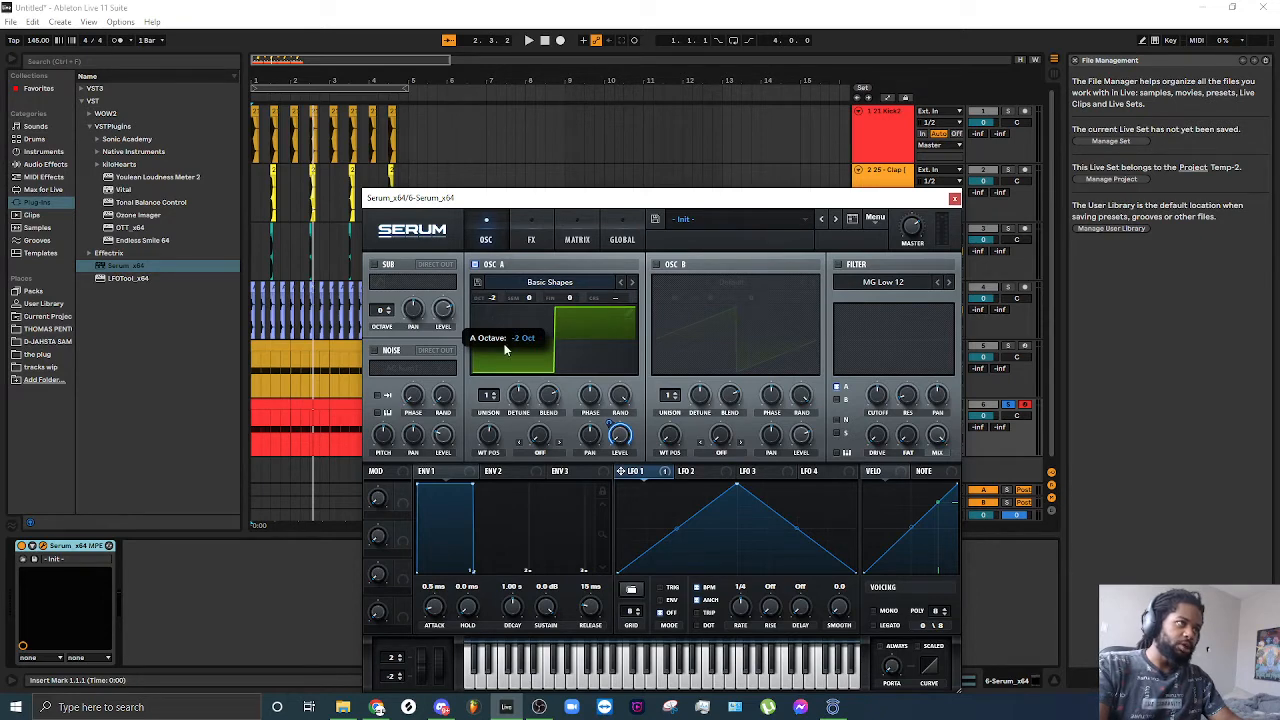
{"action": "key", "text": "space"}
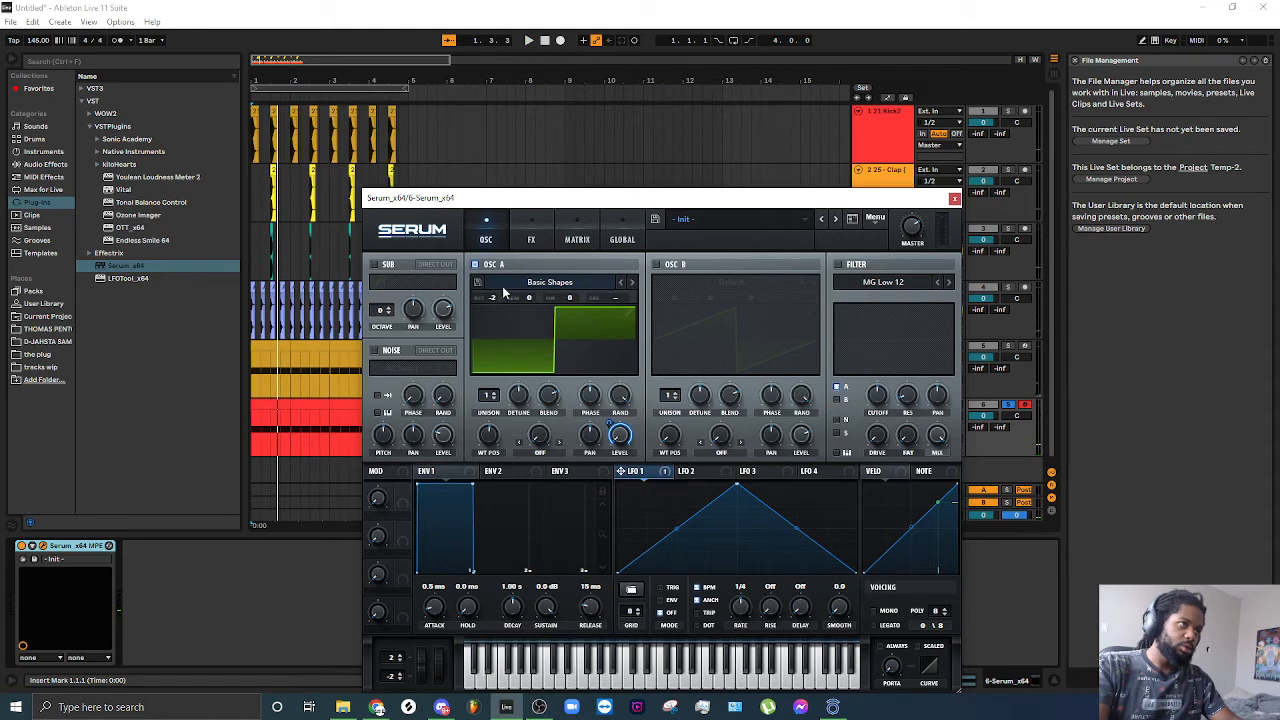
{"action": "left_click_drag", "start_coordinate": [494, 300], "coordinate": [500, 289]}
{"action": "key", "text": "space"}
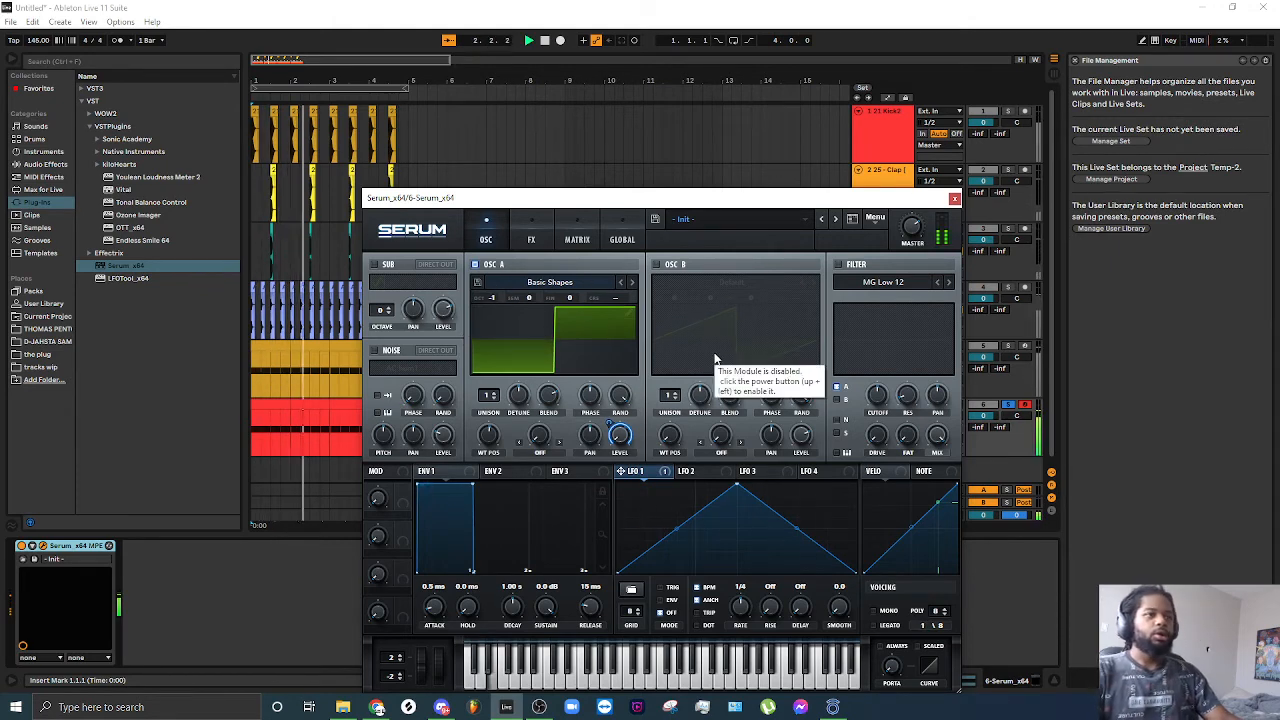
{"action": "left_click", "coordinate": [656, 265]}
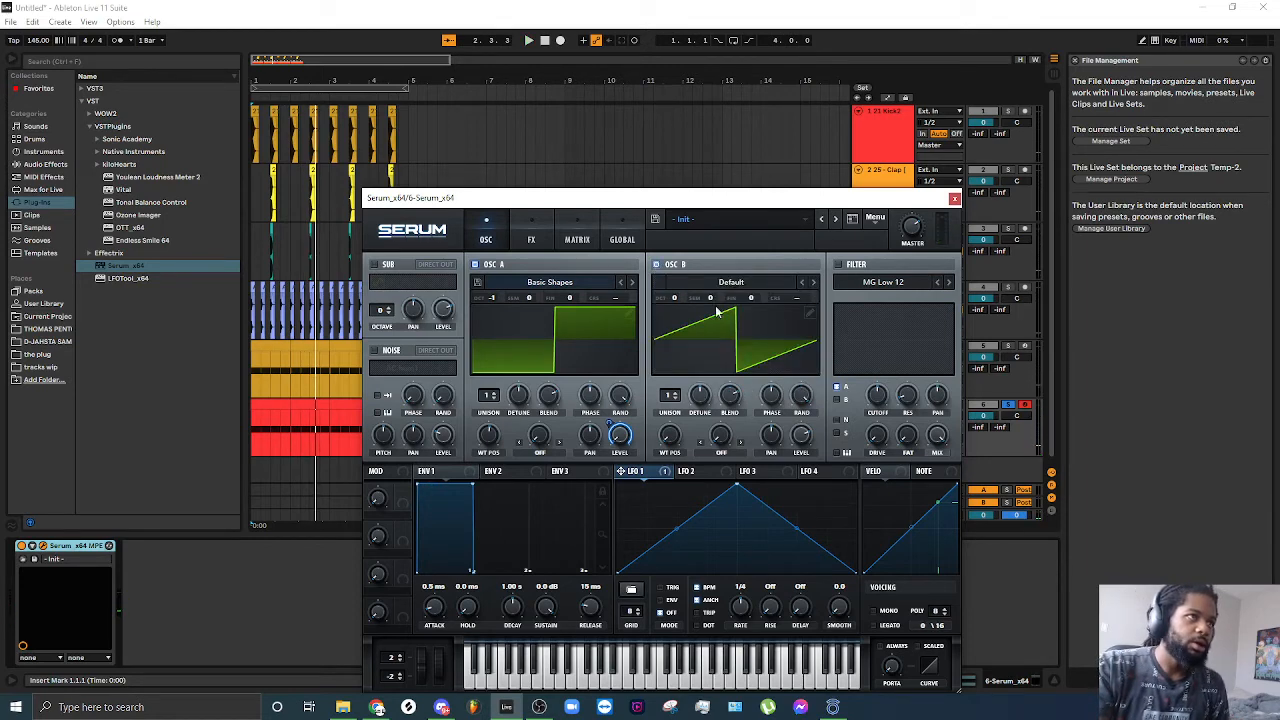
{"action": "left_click", "coordinate": [657, 265]}
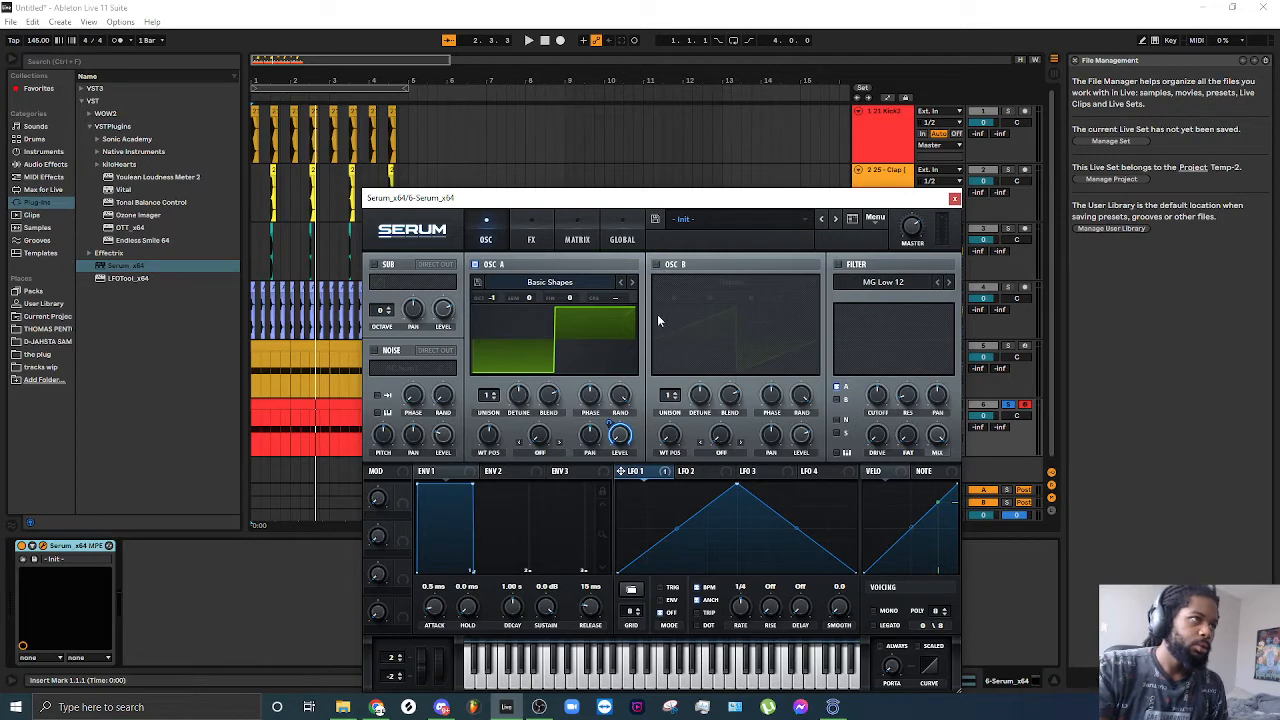
Step: Raise oscillator A's unison to 11 voices
{"action": "left_click", "coordinate": [493, 393]}
{"action": "left_click", "coordinate": [493, 393]}
{"action": "left_click", "coordinate": [493, 393]}
{"action": "left_click", "coordinate": [493, 393]}
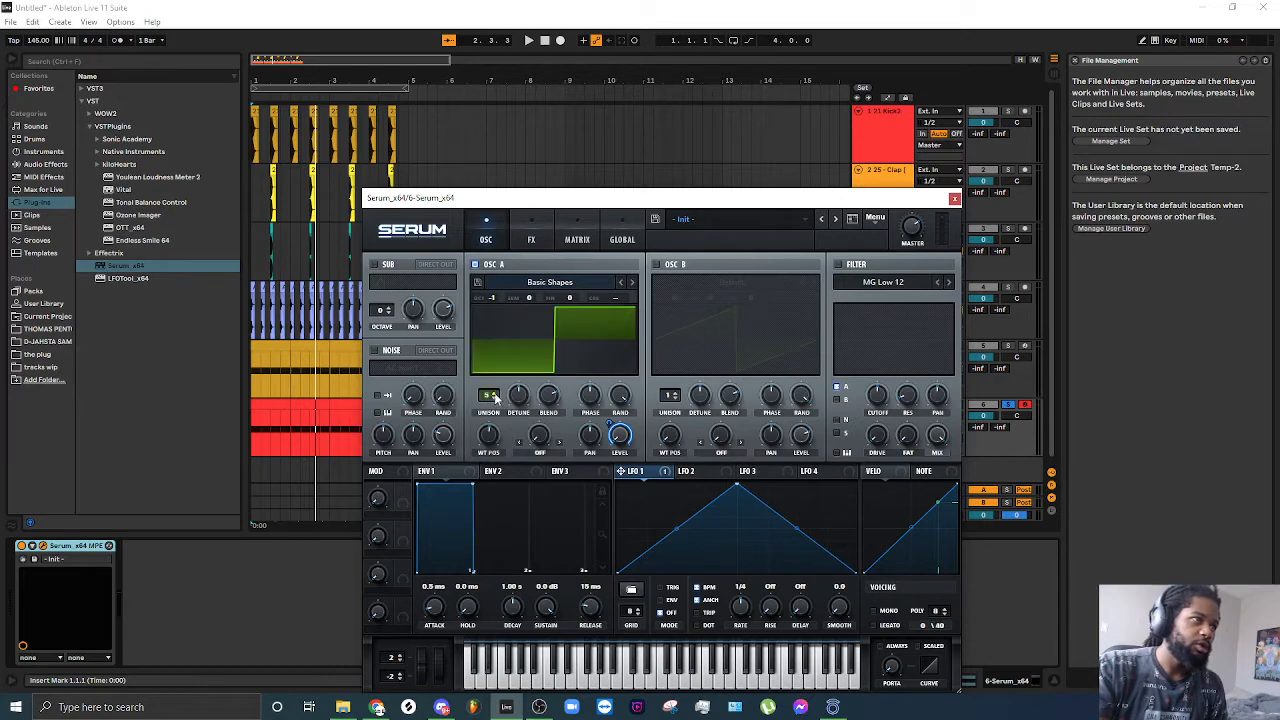
{"action": "left_click", "coordinate": [494, 393]}
{"action": "left_click", "coordinate": [494, 393]}
{"action": "left_click", "coordinate": [494, 393]}
{"action": "left_click", "coordinate": [494, 393]}
{"action": "left_click", "coordinate": [494, 393]}
{"action": "left_click", "coordinate": [494, 393]}
Step: Adjust oscillator A's unison detune to about 0.22 while auditioning the loop
{"action": "left_click_drag", "start_coordinate": [526, 401], "coordinate": [545, 463]}
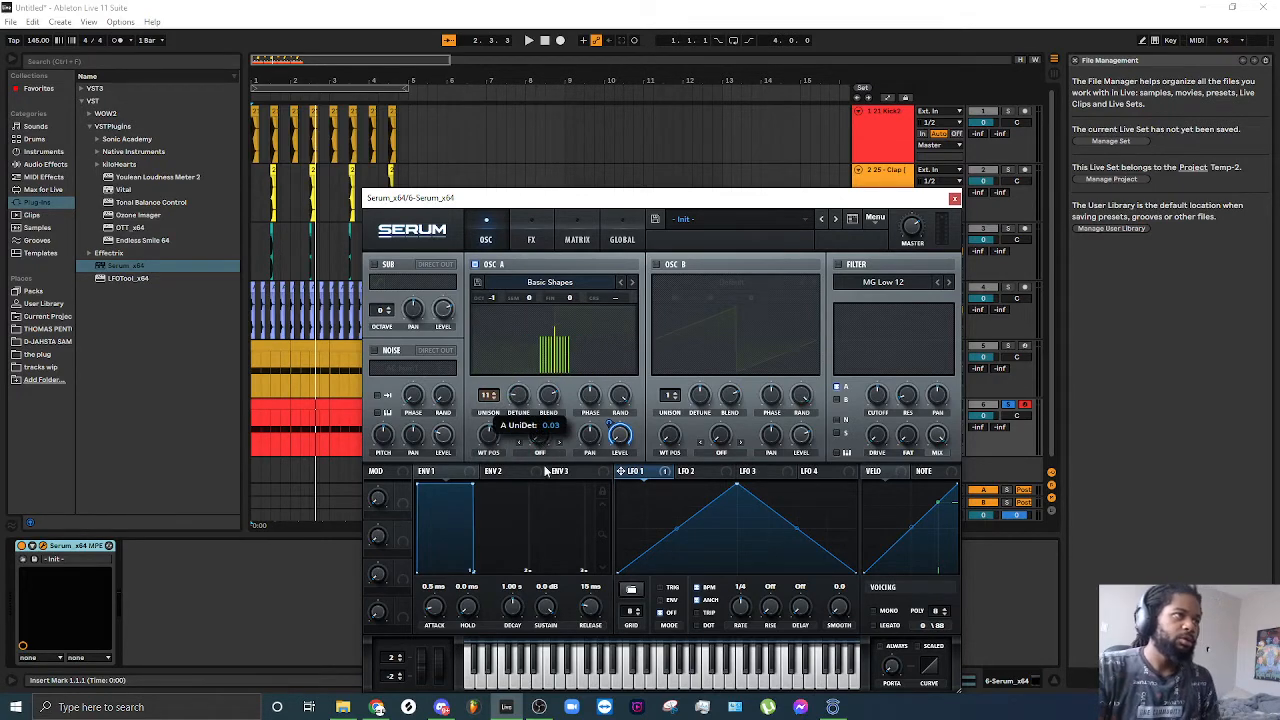
{"action": "key", "text": "space"}
{"action": "left_click_drag", "start_coordinate": [517, 398], "coordinate": [597, 296]}
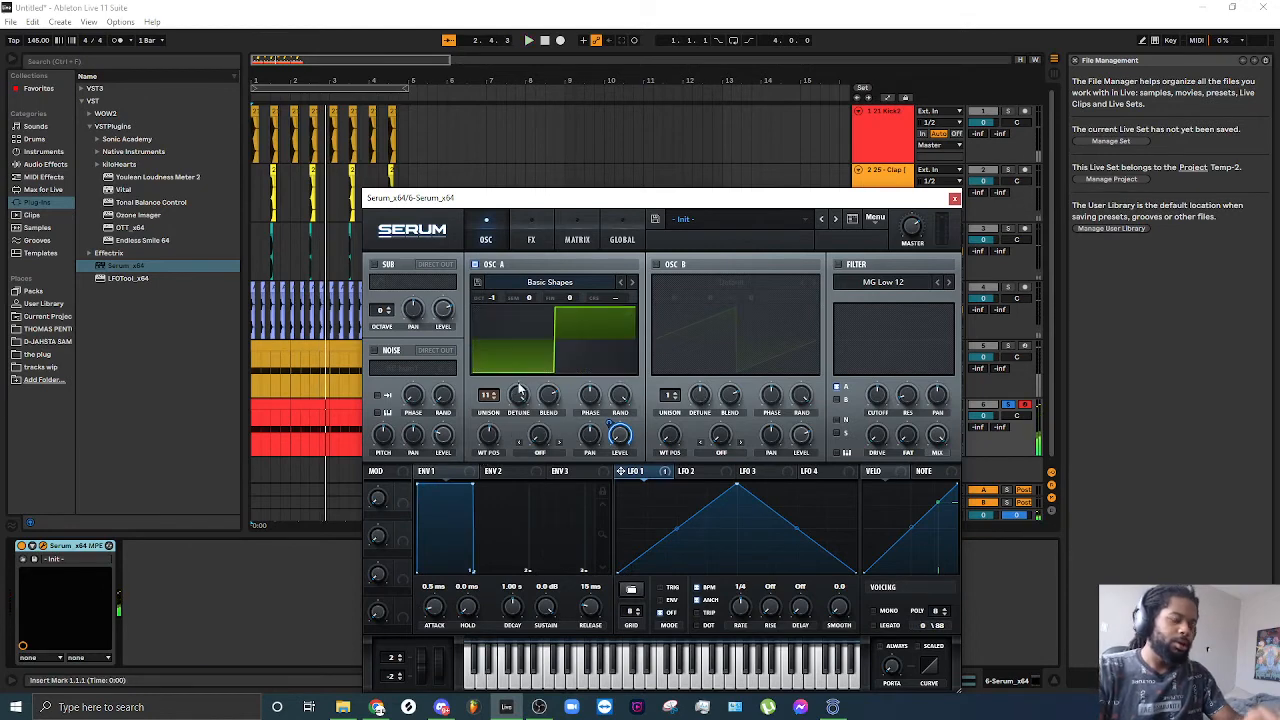
{"action": "left_click_drag", "start_coordinate": [527, 437], "coordinate": [559, 518]}
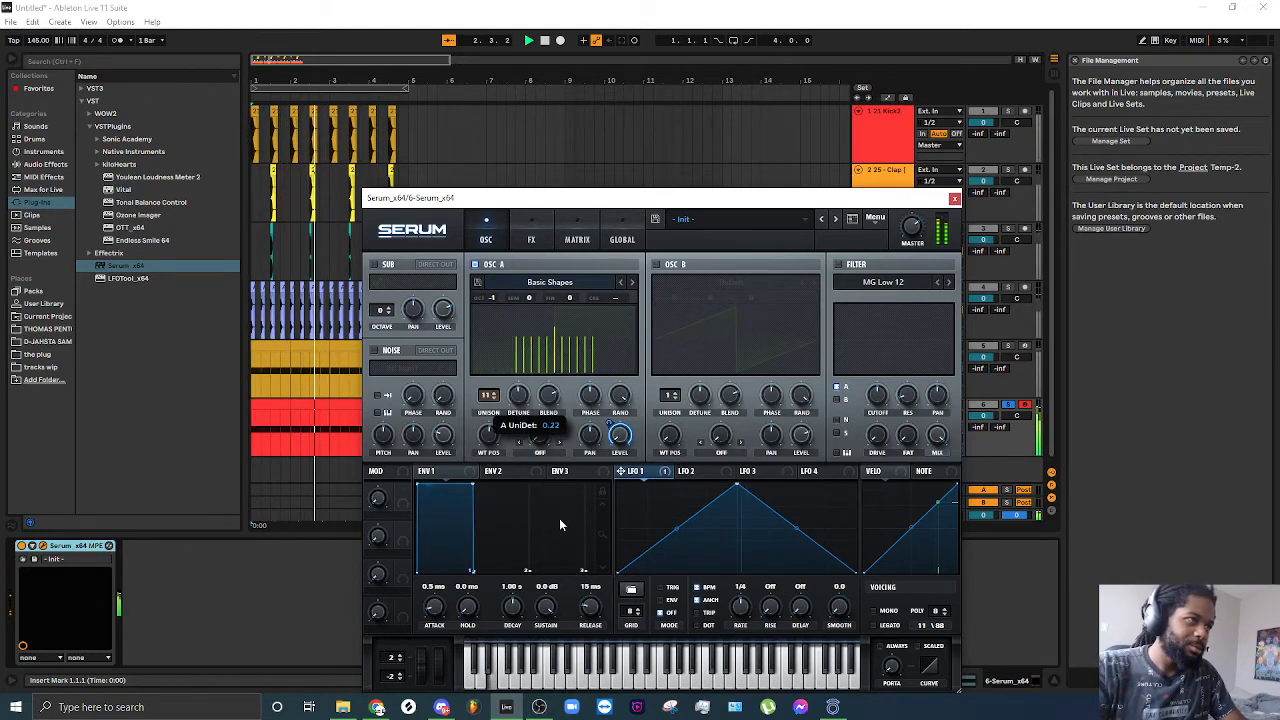
{"action": "key", "text": "space"}
{"action": "key", "text": "space"}
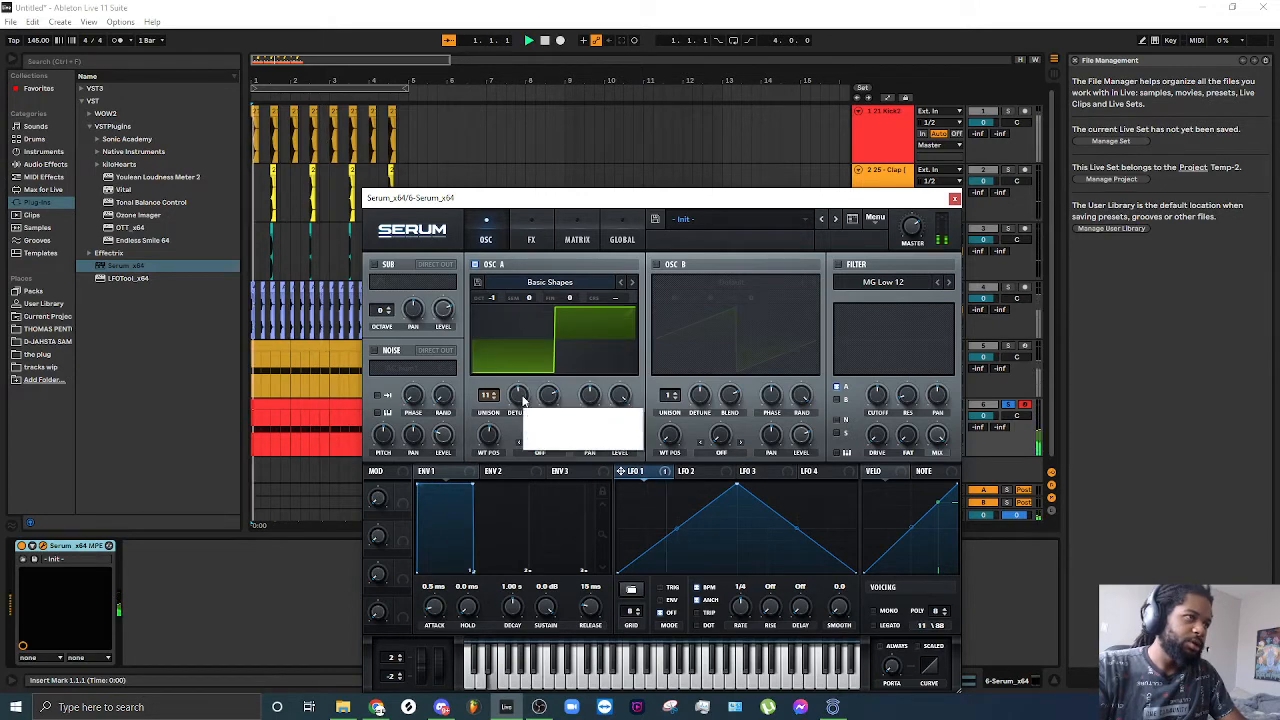
{"action": "key", "text": "space"}
Step: Increase oscillator A's unison to 16 voices and play the loop to hear it
{"action": "left_click", "coordinate": [495, 393]}
{"action": "left_click", "coordinate": [495, 394]}
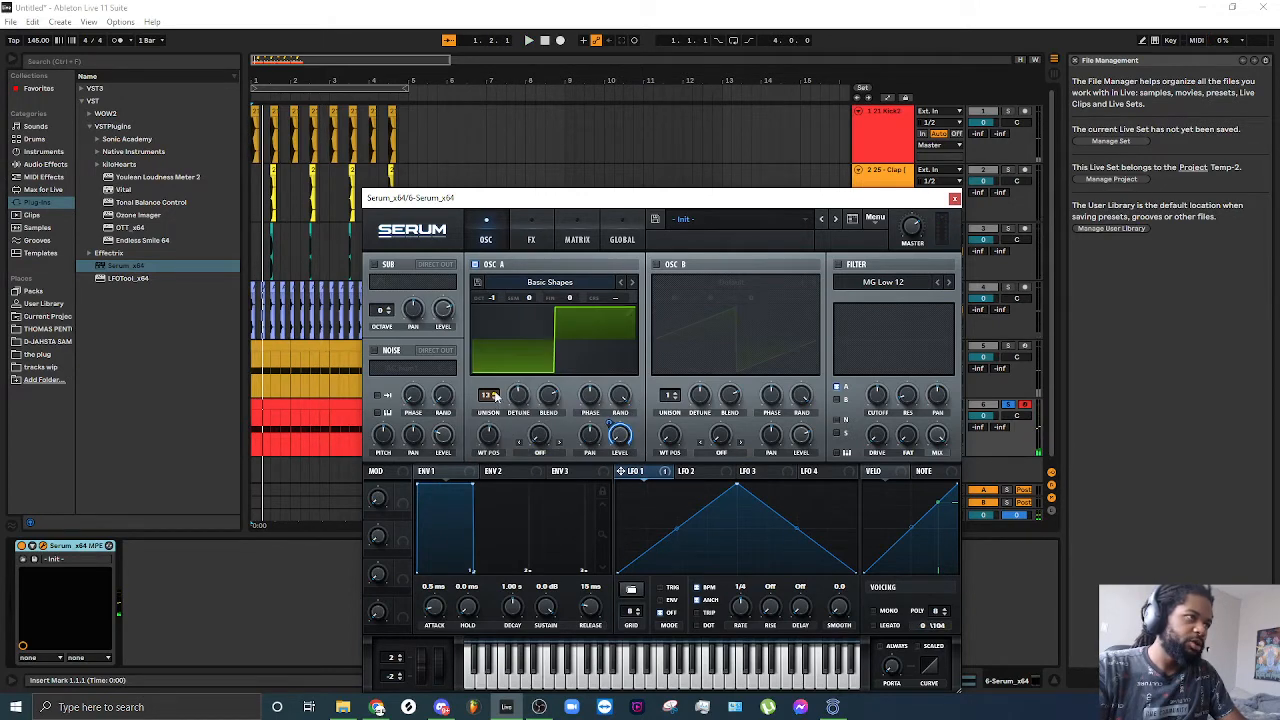
{"action": "left_click", "coordinate": [495, 394]}
{"action": "left_click", "coordinate": [495, 394]}
{"action": "left_click", "coordinate": [495, 394]}
{"action": "key", "text": "space"}
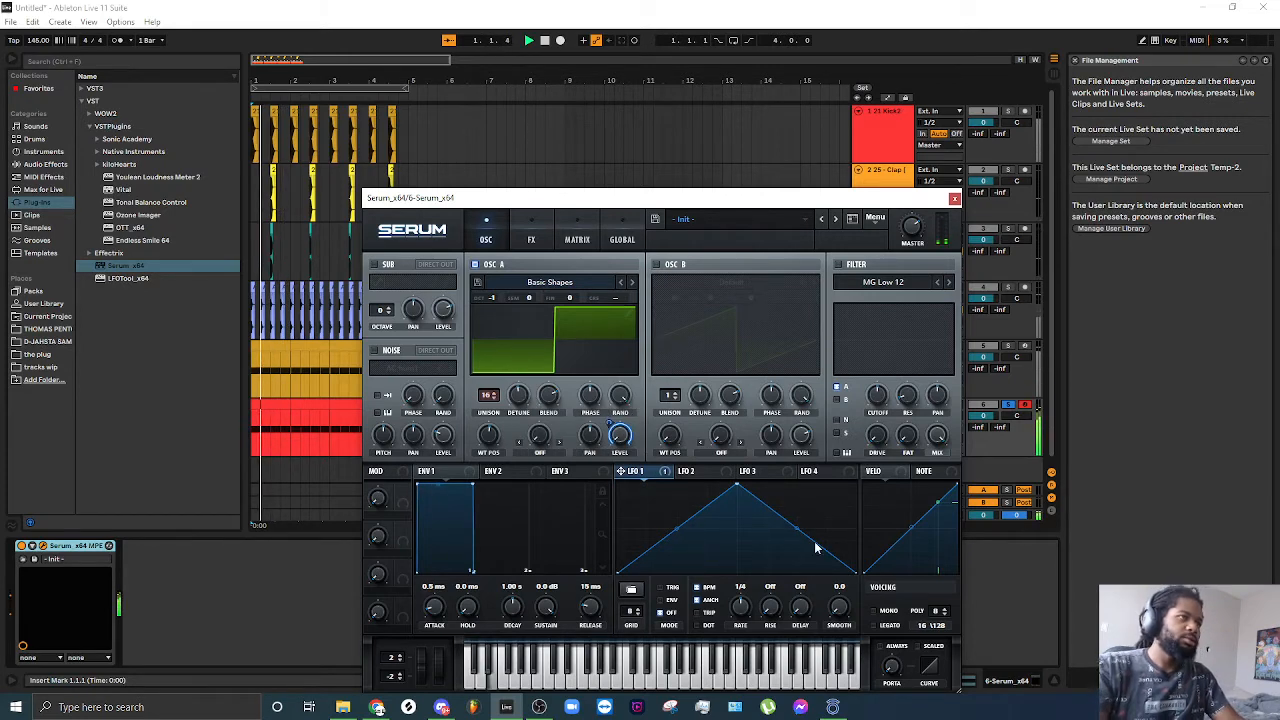
Step: Enable Serum's Tube distortion effect, move its filter point to 5274 Hz with 0.1 resonance, raise the drive and audition the result
{"action": "left_click", "coordinate": [533, 229]}
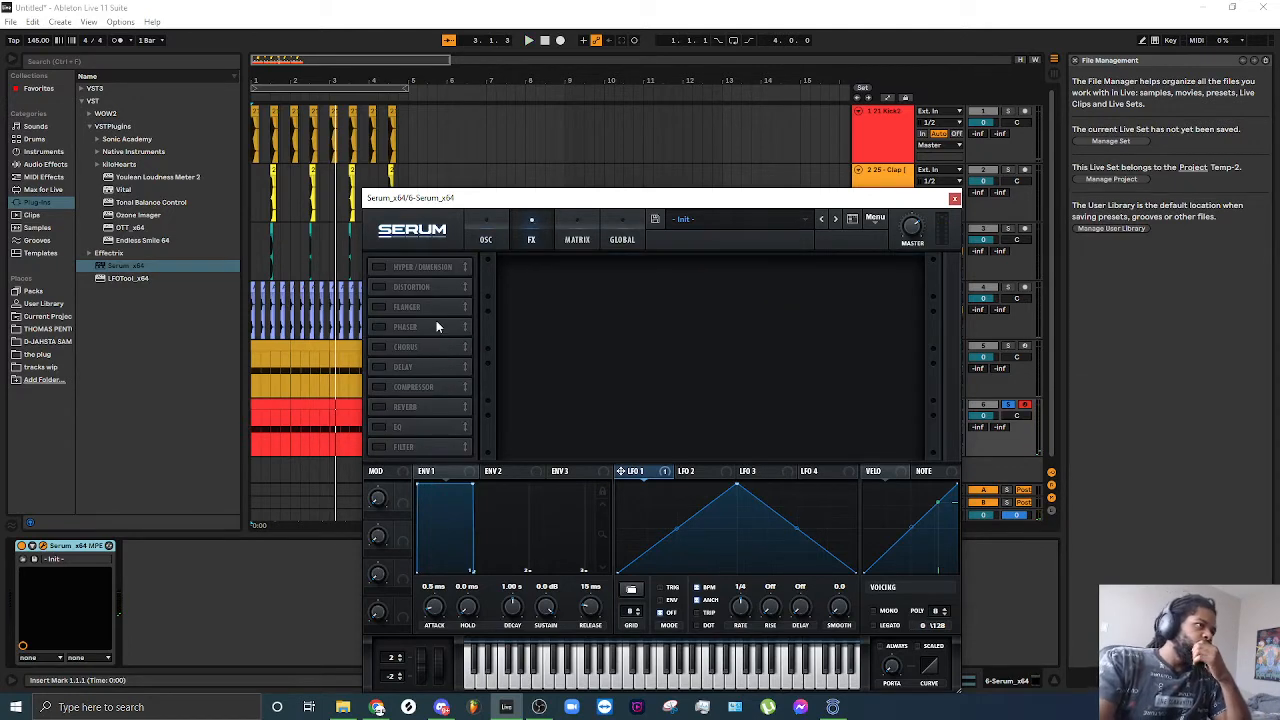
{"action": "left_click", "coordinate": [378, 288]}
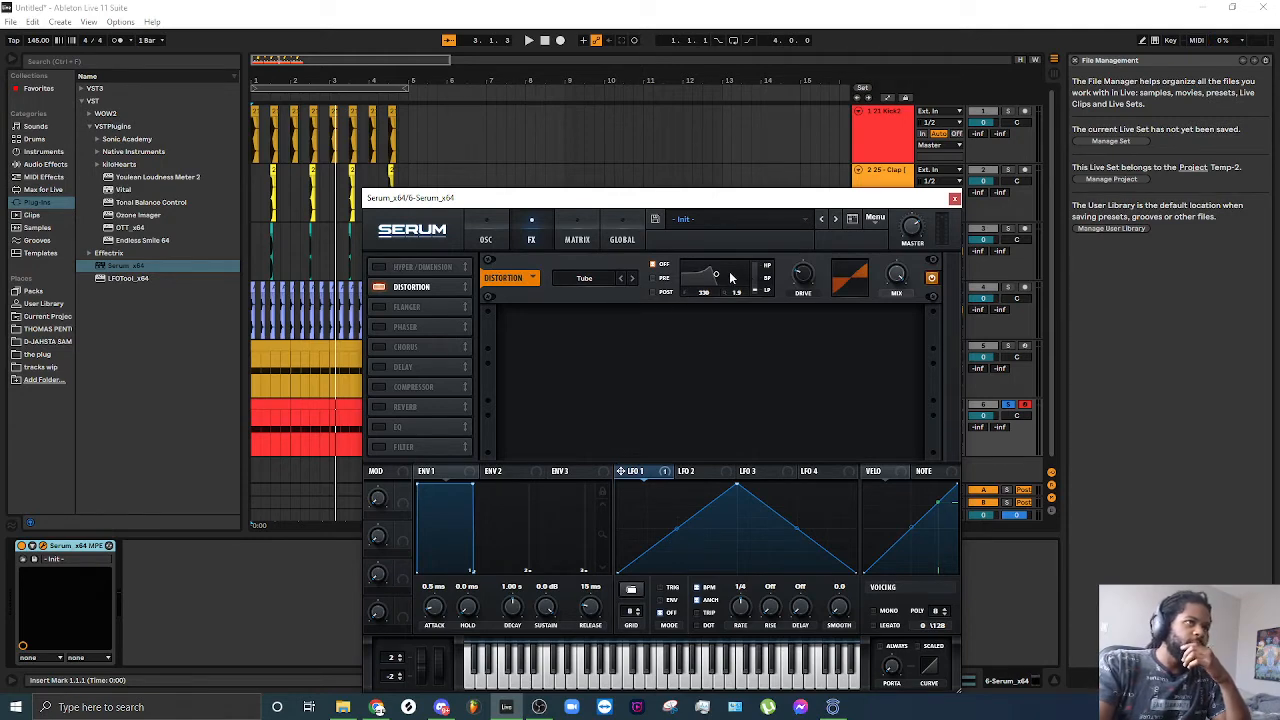
{"action": "left_click_drag", "start_coordinate": [719, 279], "coordinate": [743, 293]}
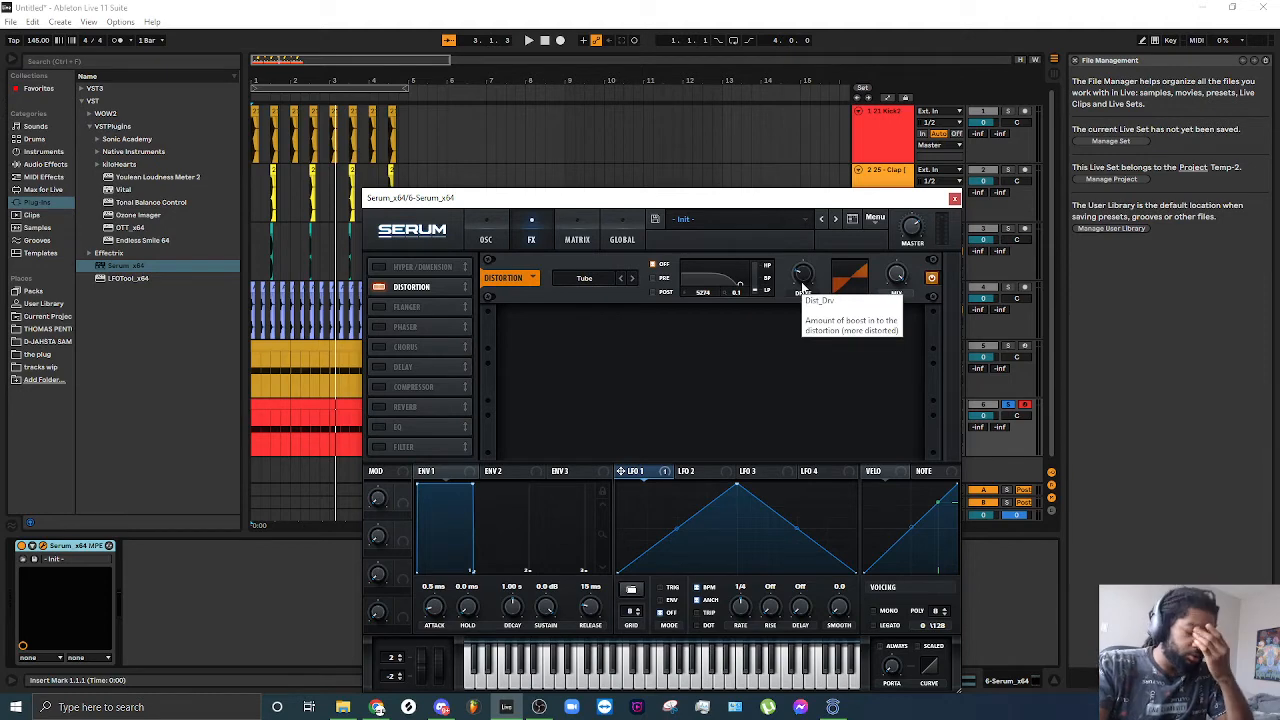
{"action": "key", "text": "space"}
{"action": "left_click_drag", "start_coordinate": [803, 287], "coordinate": [827, 252]}
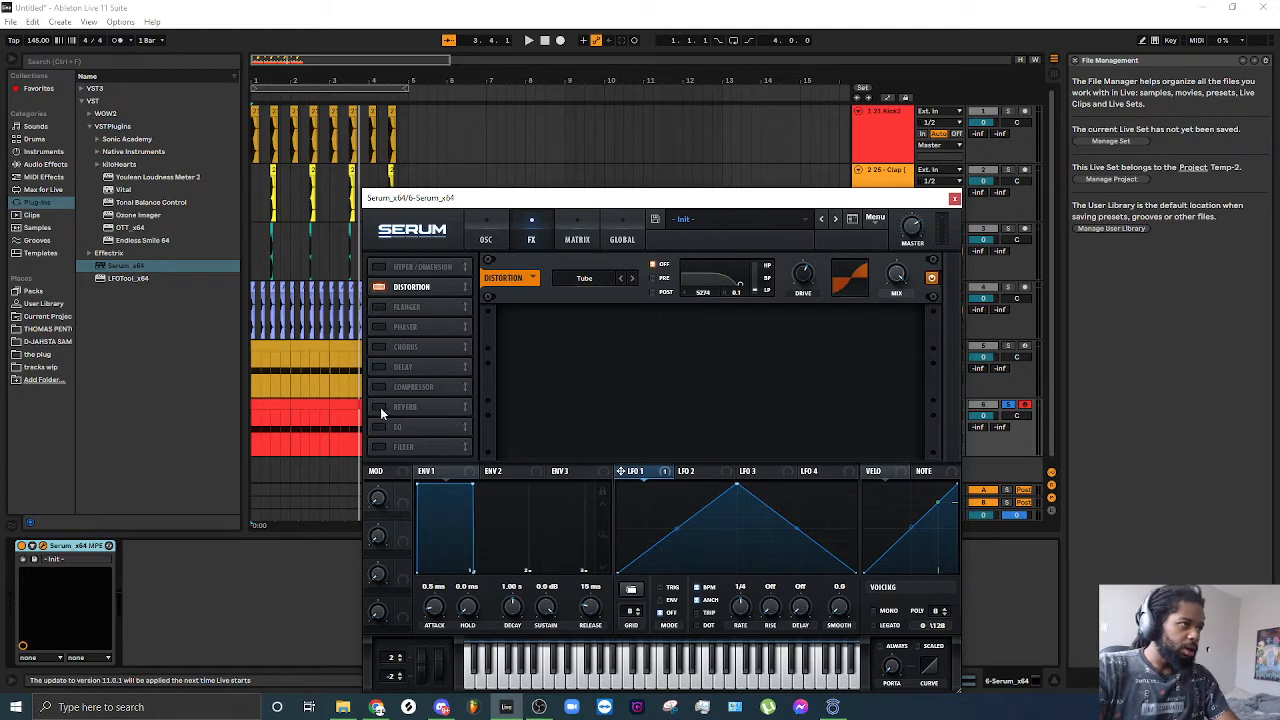
{"action": "key", "text": "space"}
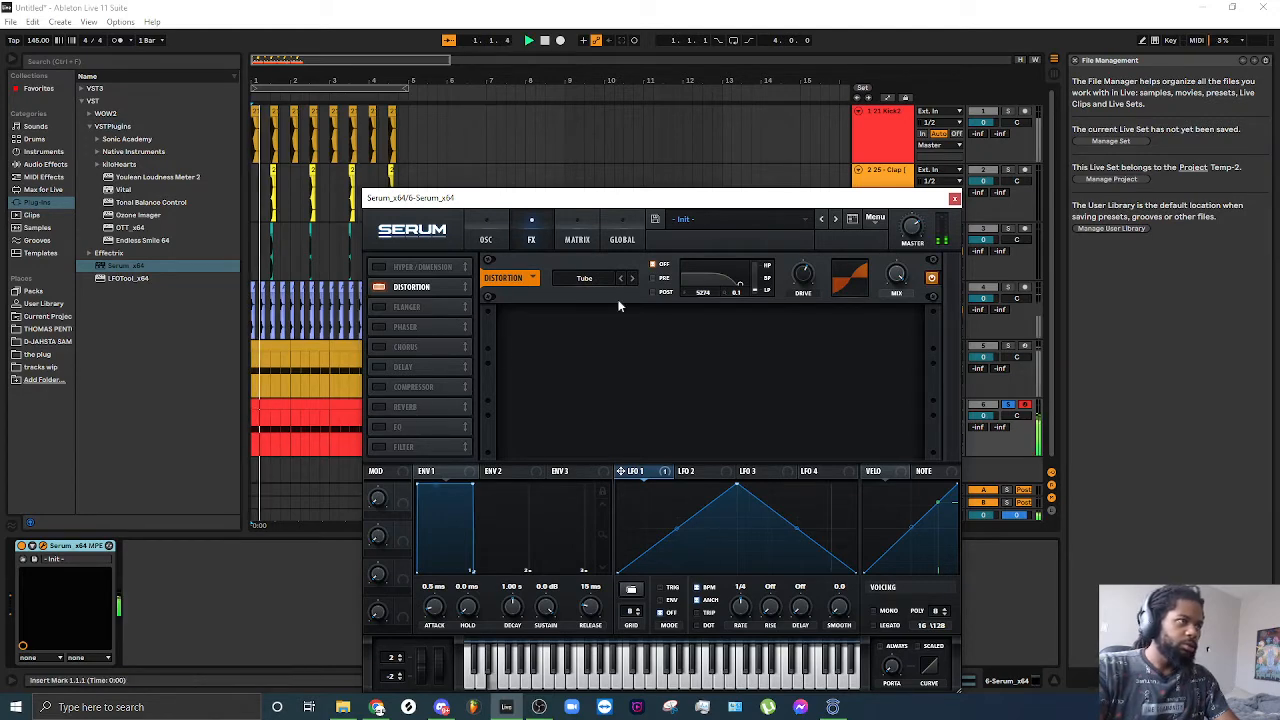
{"action": "key", "text": "space"}
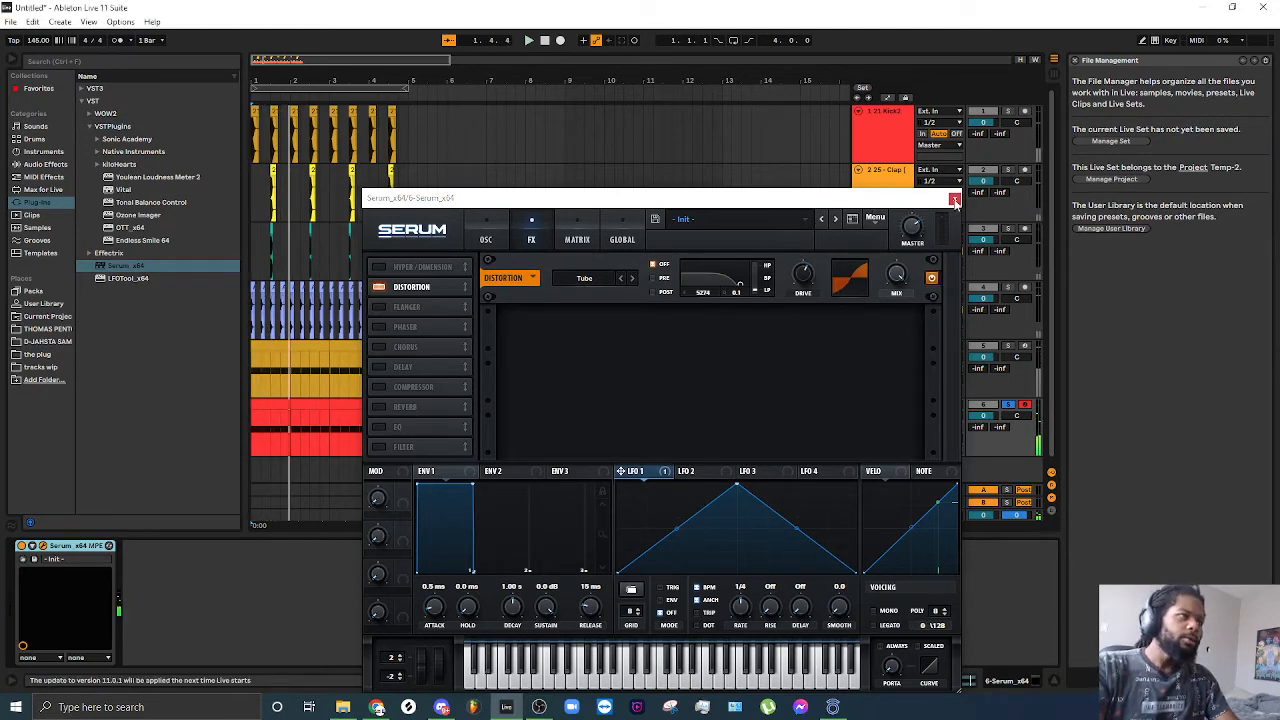
Step: Close the Serum window and add a Phaser-Flanger followed by an EQ Eight to track 6
{"action": "left_click", "coordinate": [954, 198]}
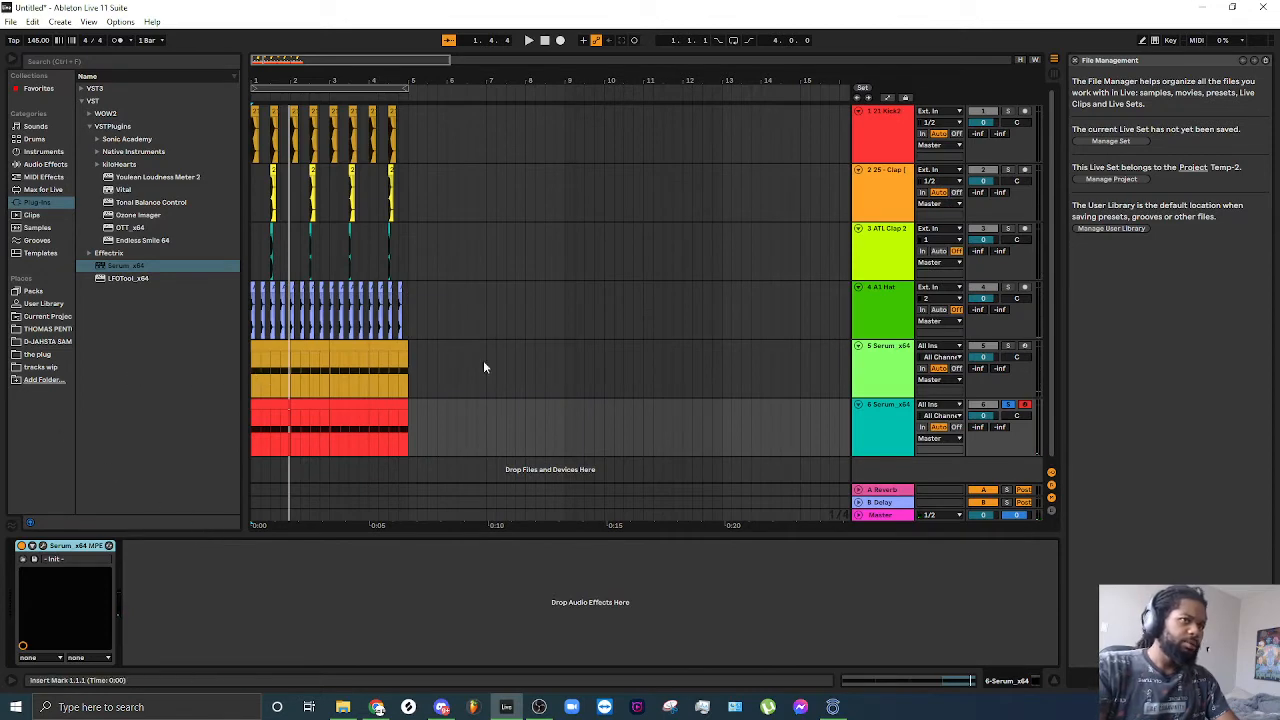
{"action": "left_click", "coordinate": [57, 152]}
{"action": "left_click", "coordinate": [53, 165]}
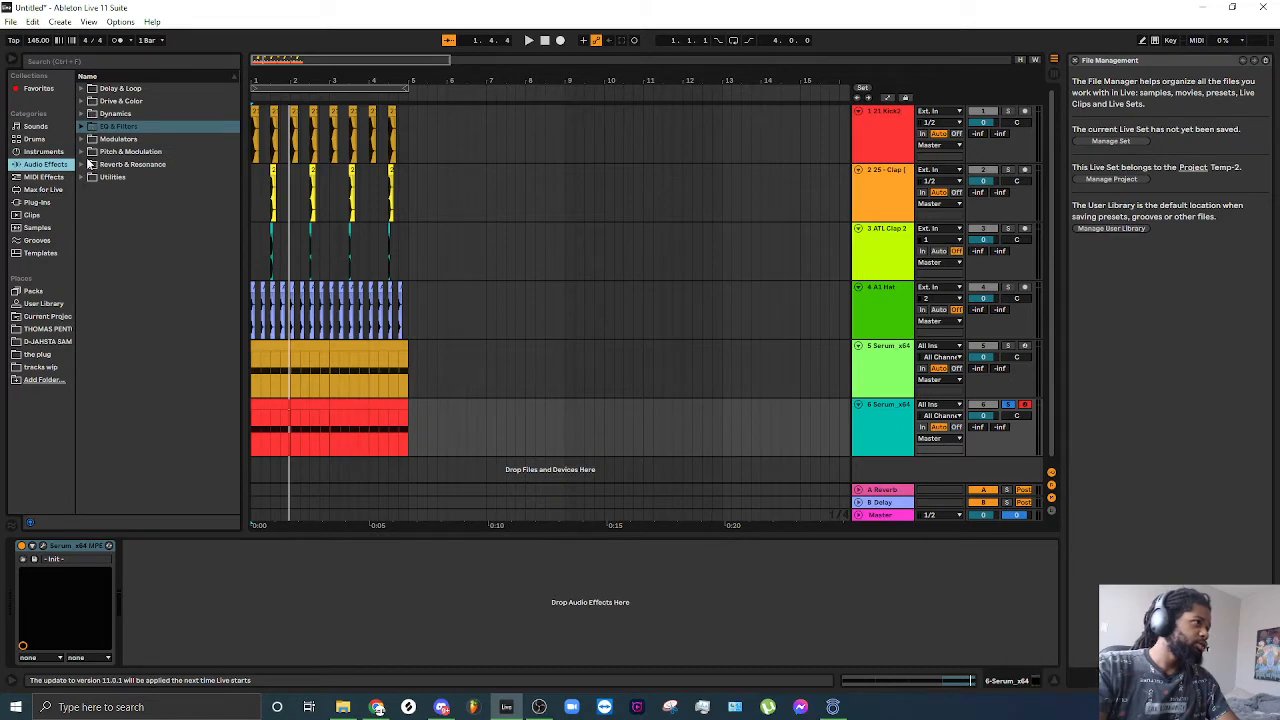
{"action": "left_click", "coordinate": [88, 152]}
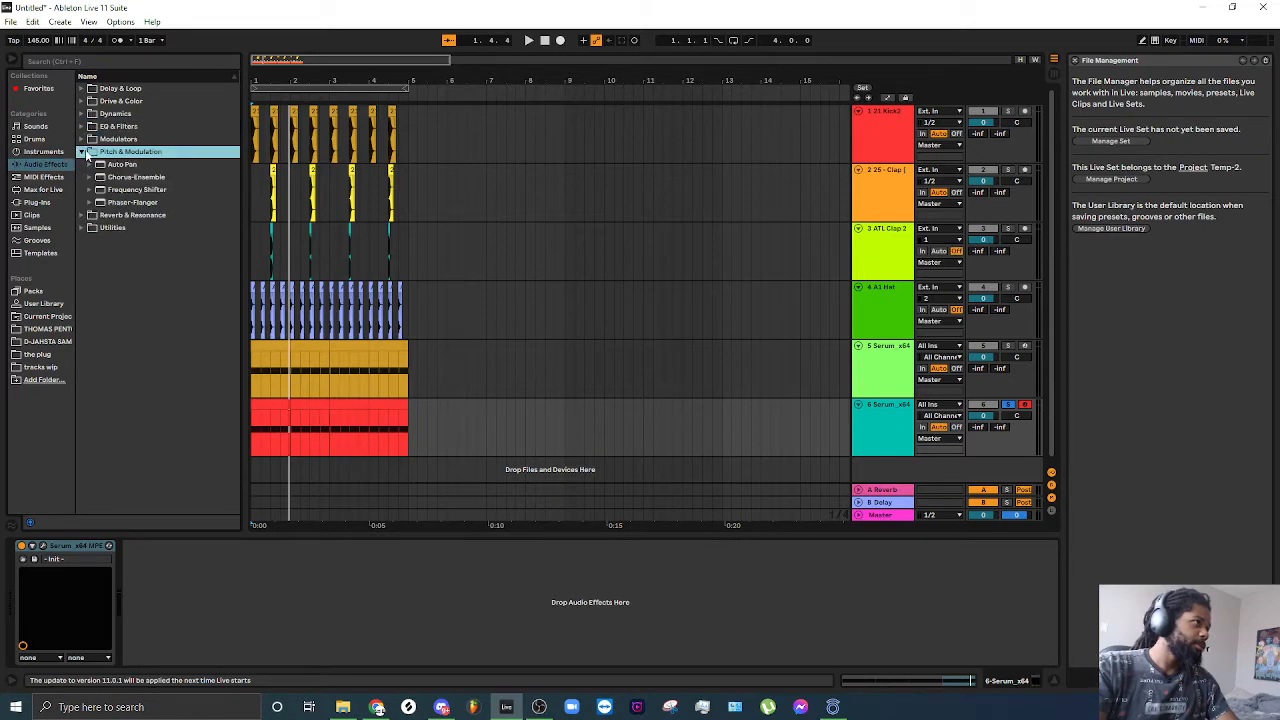
{"action": "double_click", "coordinate": [155, 203]}
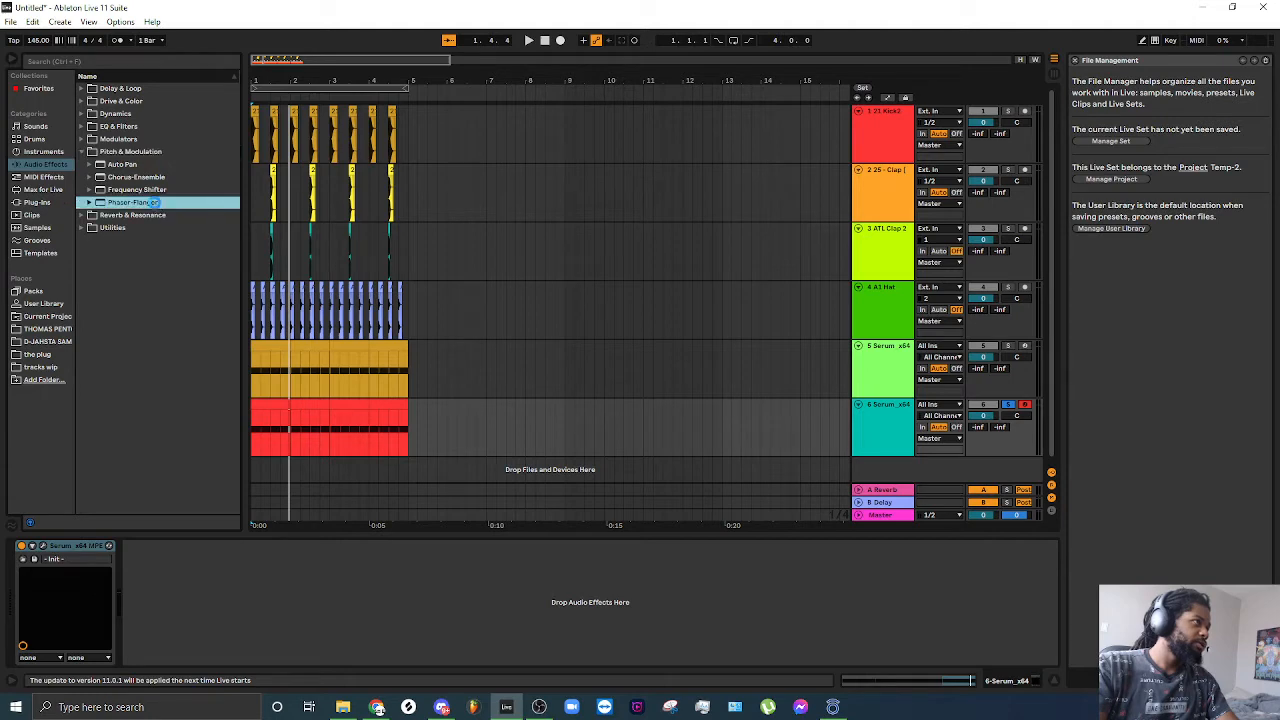
{"action": "left_click", "coordinate": [88, 126]}
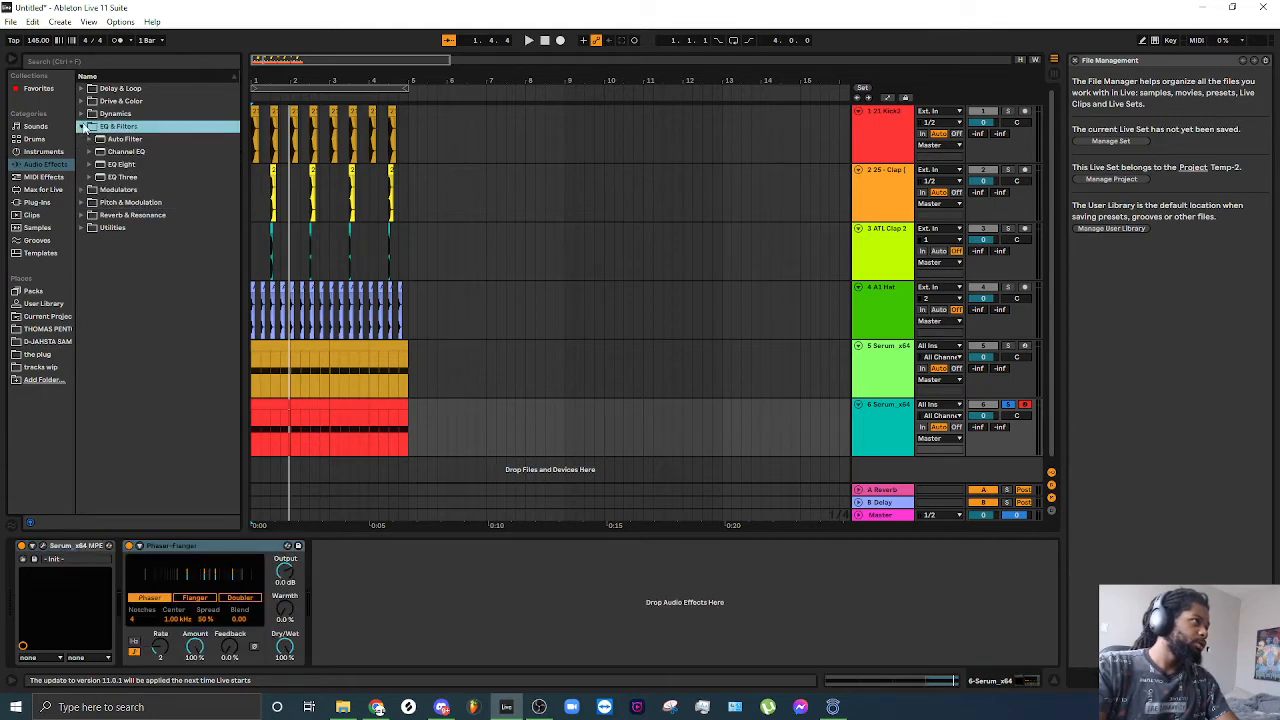
{"action": "double_click", "coordinate": [124, 164]}
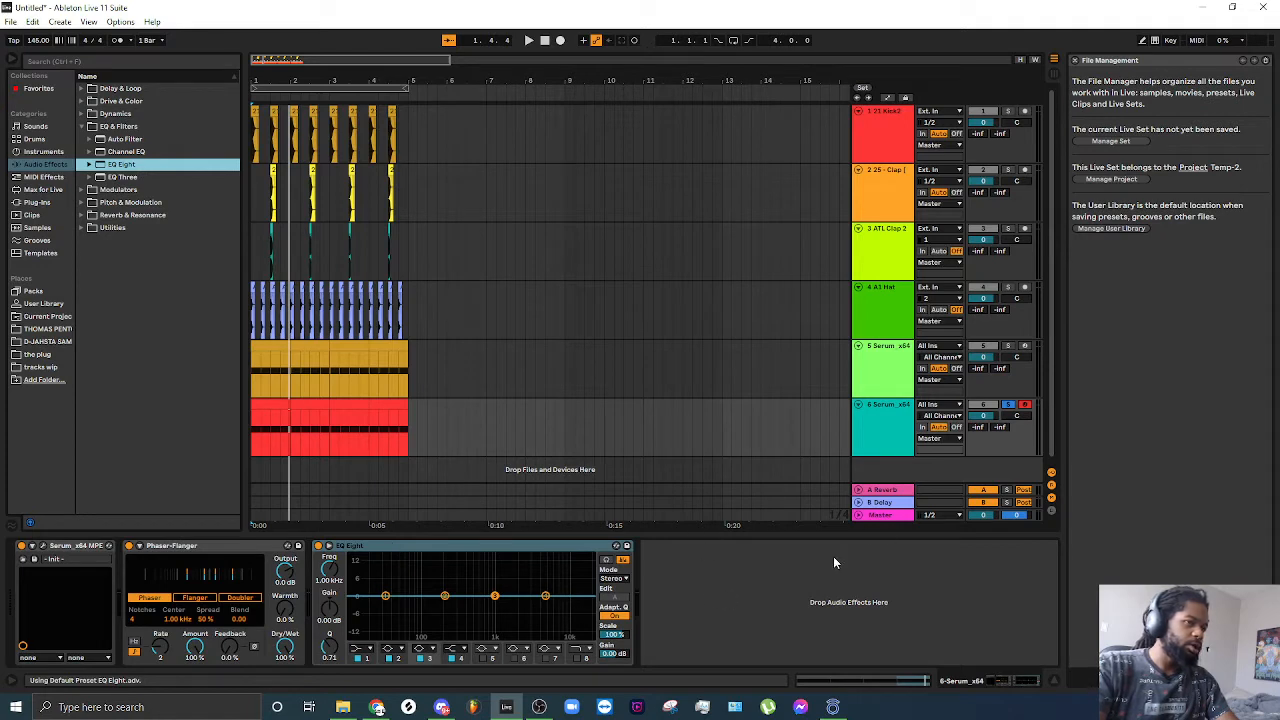
Step: Set EQ Eight's band 1 to a low cut at 200 Hz and enable band 8 as an 18 kHz high cut
{"action": "left_click", "coordinate": [367, 650]}
{"action": "left_click", "coordinate": [361, 574]}
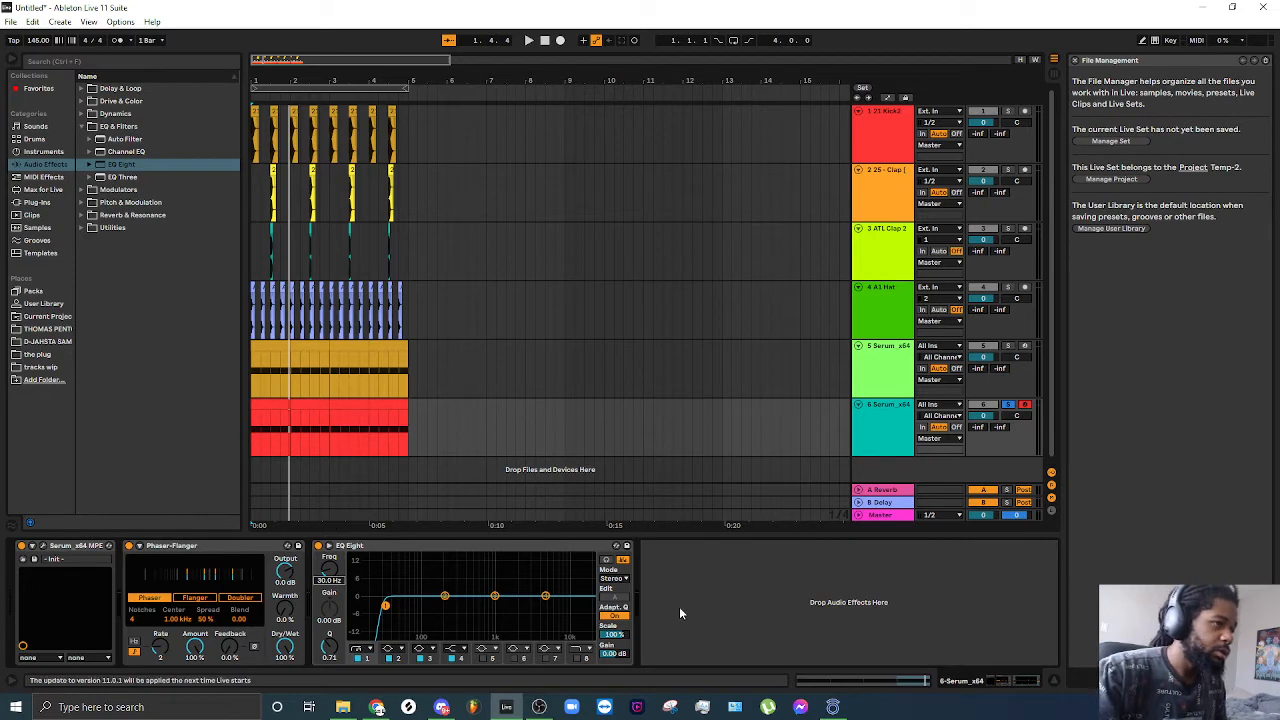
{"action": "left_click", "coordinate": [337, 582]}
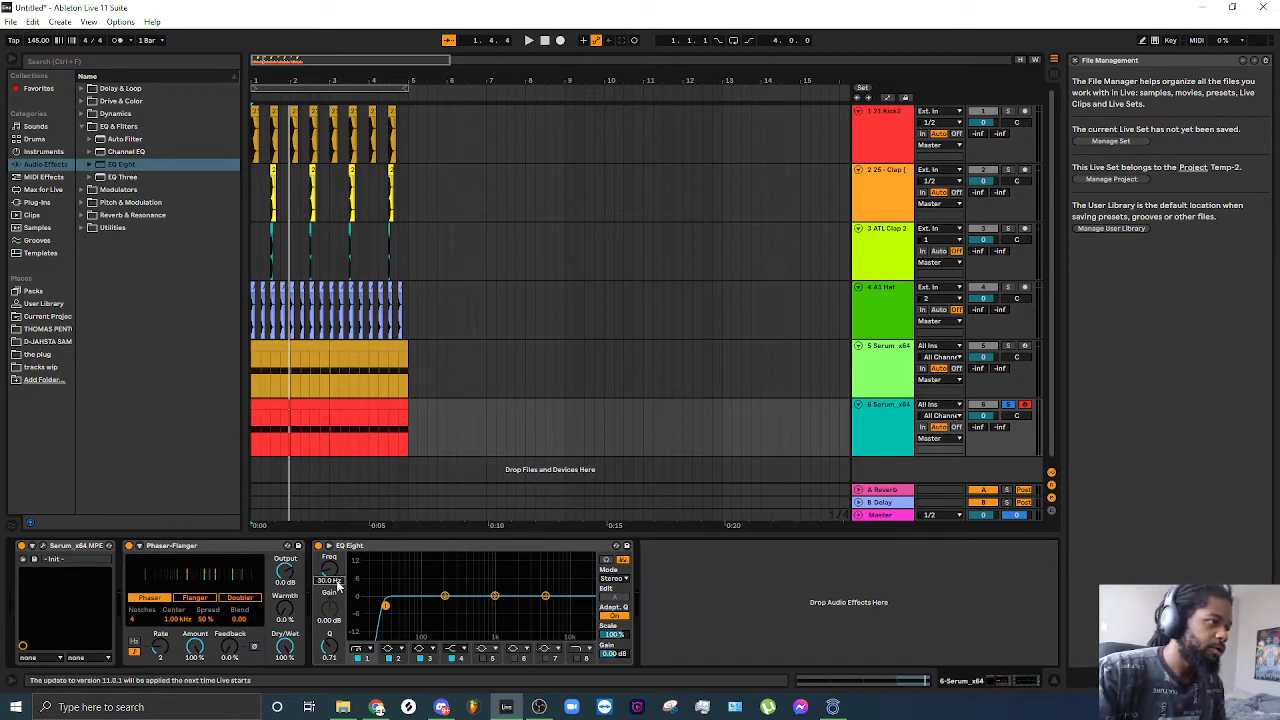
{"action": "type", "text": "200"}
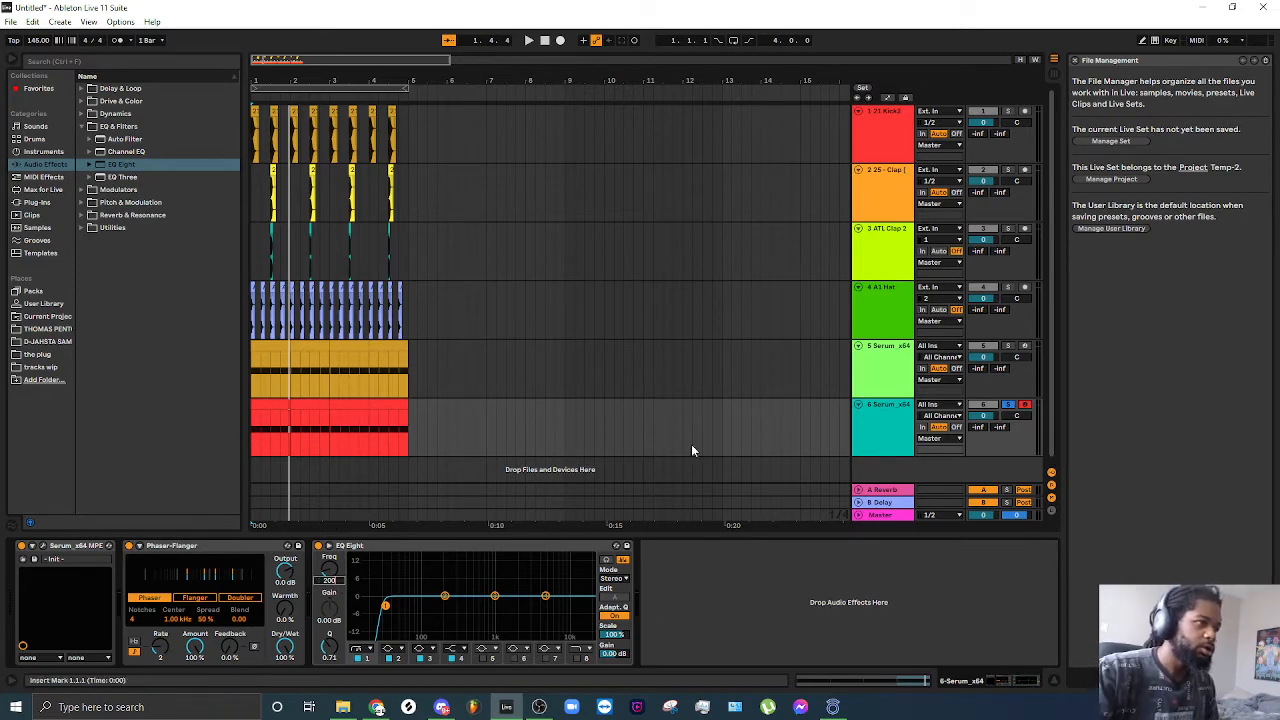
{"action": "key", "text": "Return"}
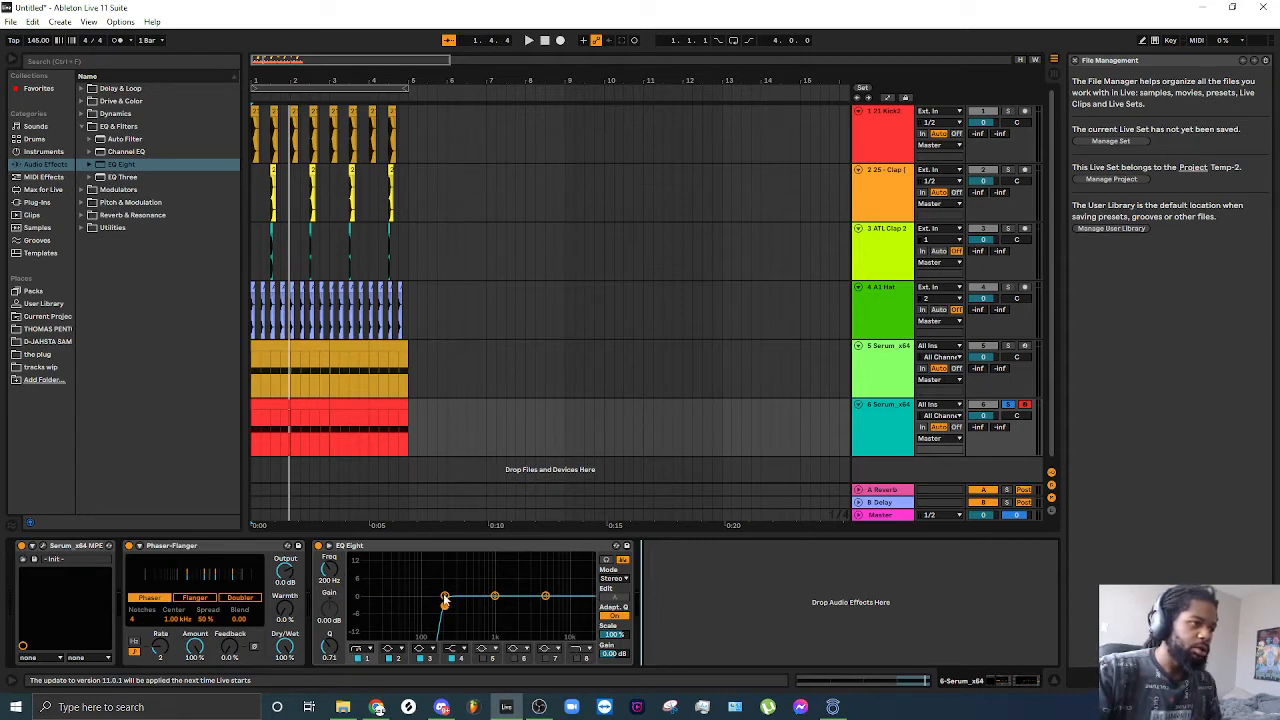
{"action": "left_click", "coordinate": [577, 658]}
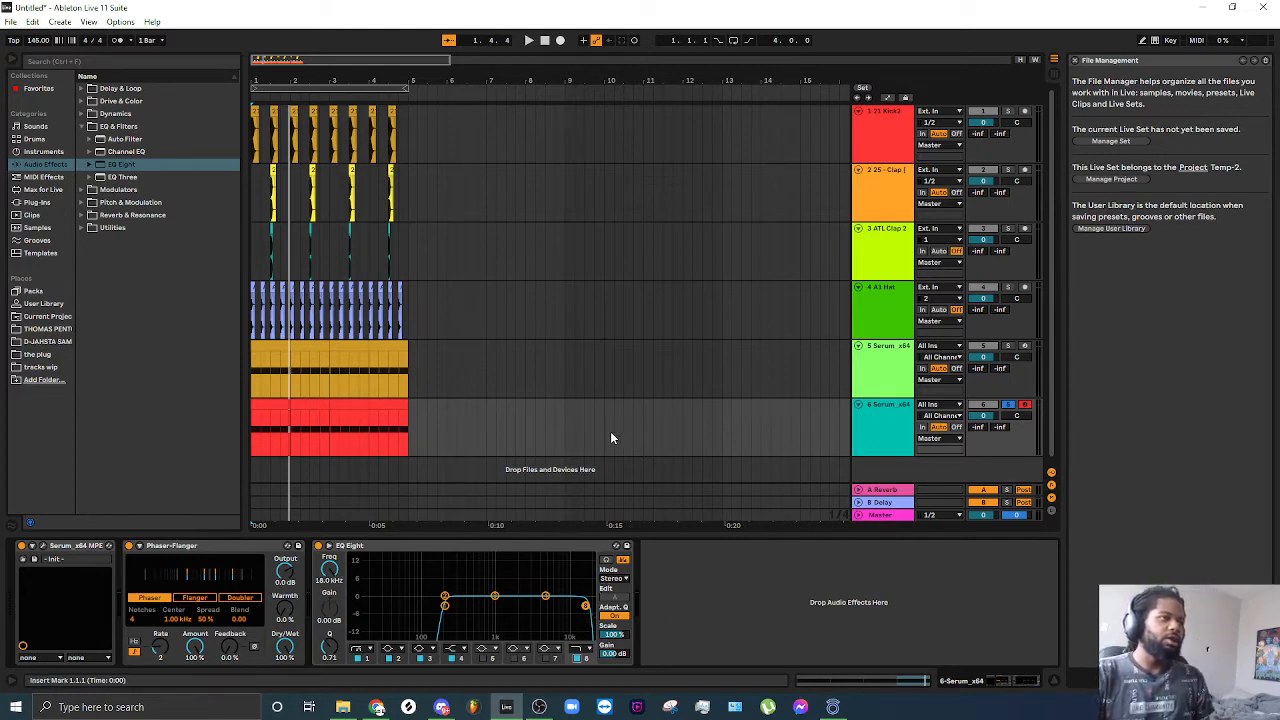
Step: Play the loop with the Phaser-Flanger on, bypassed and on again to compare its effect on track 6
{"action": "key", "text": "space"}
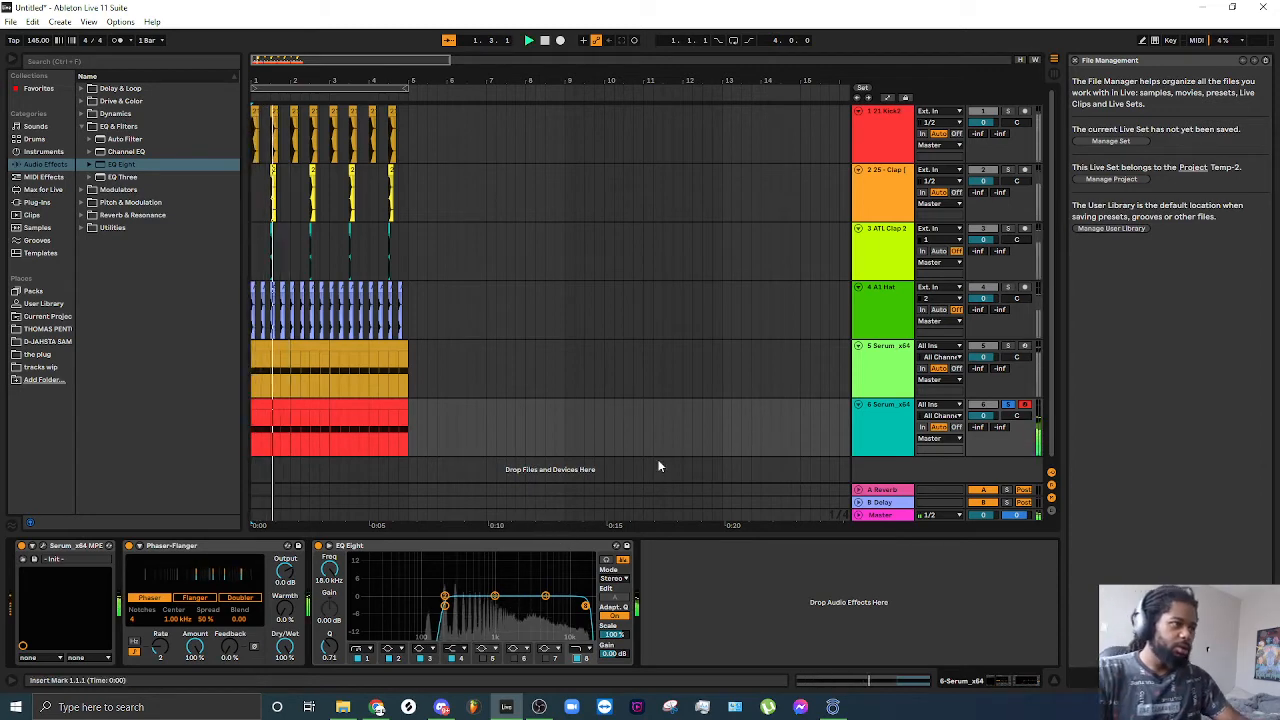
{"action": "left_click", "coordinate": [131, 545]}
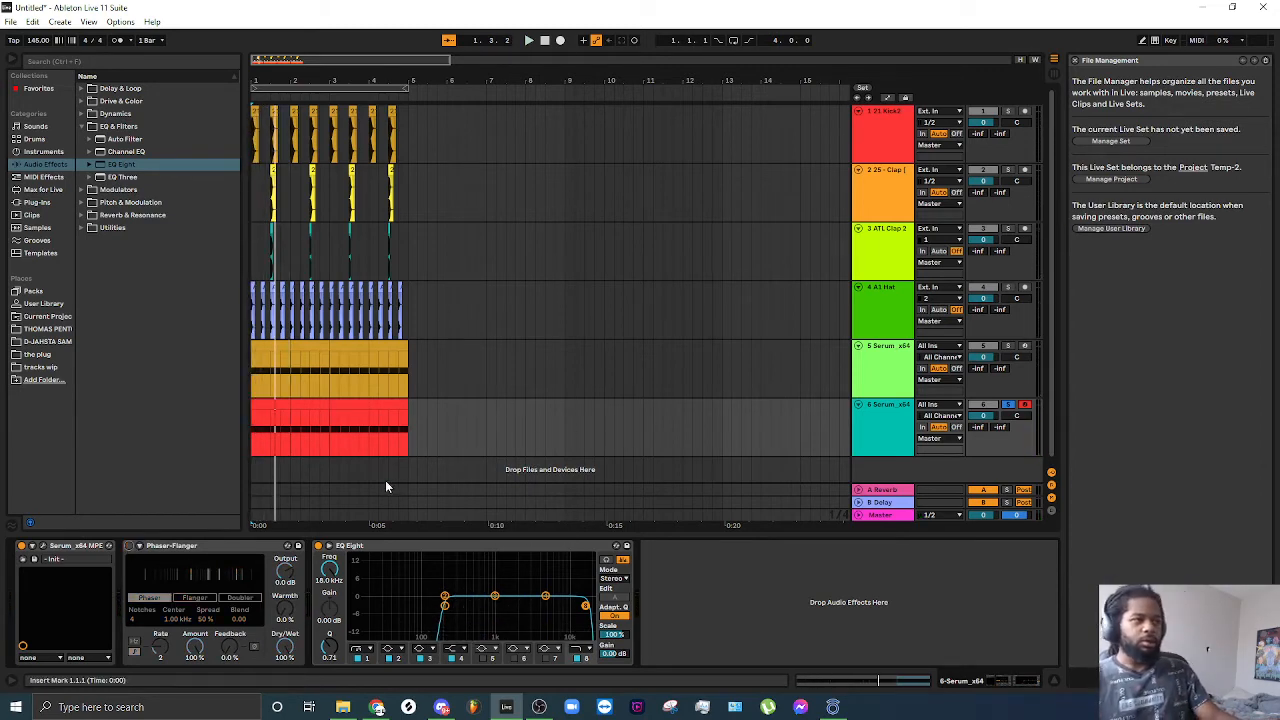
{"action": "key", "text": "space"}
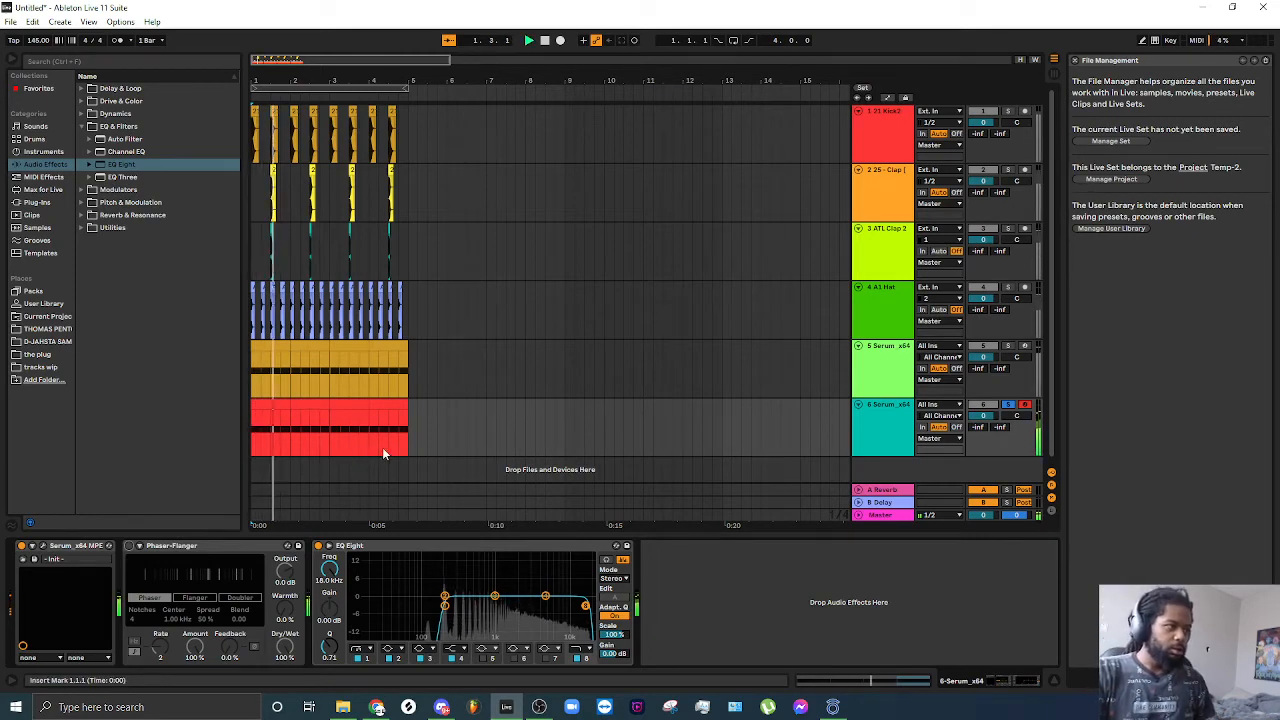
{"action": "left_click", "coordinate": [129, 546]}
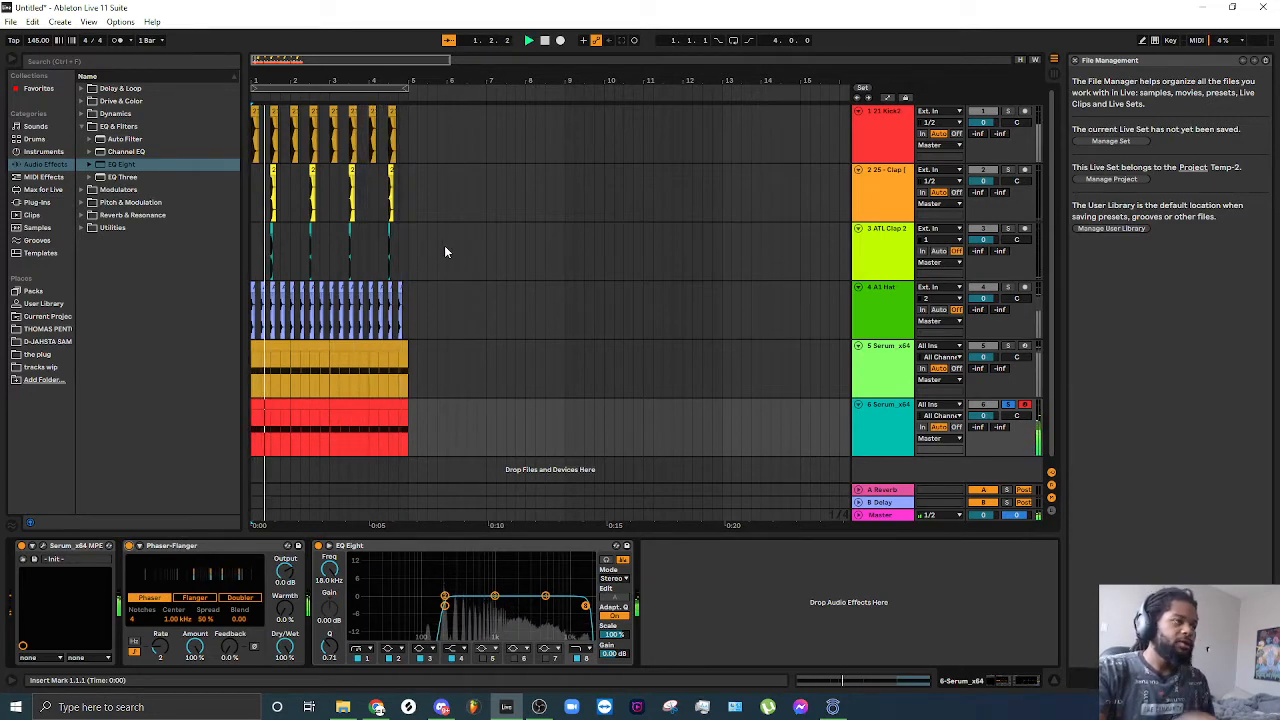
{"action": "key", "text": "space"}
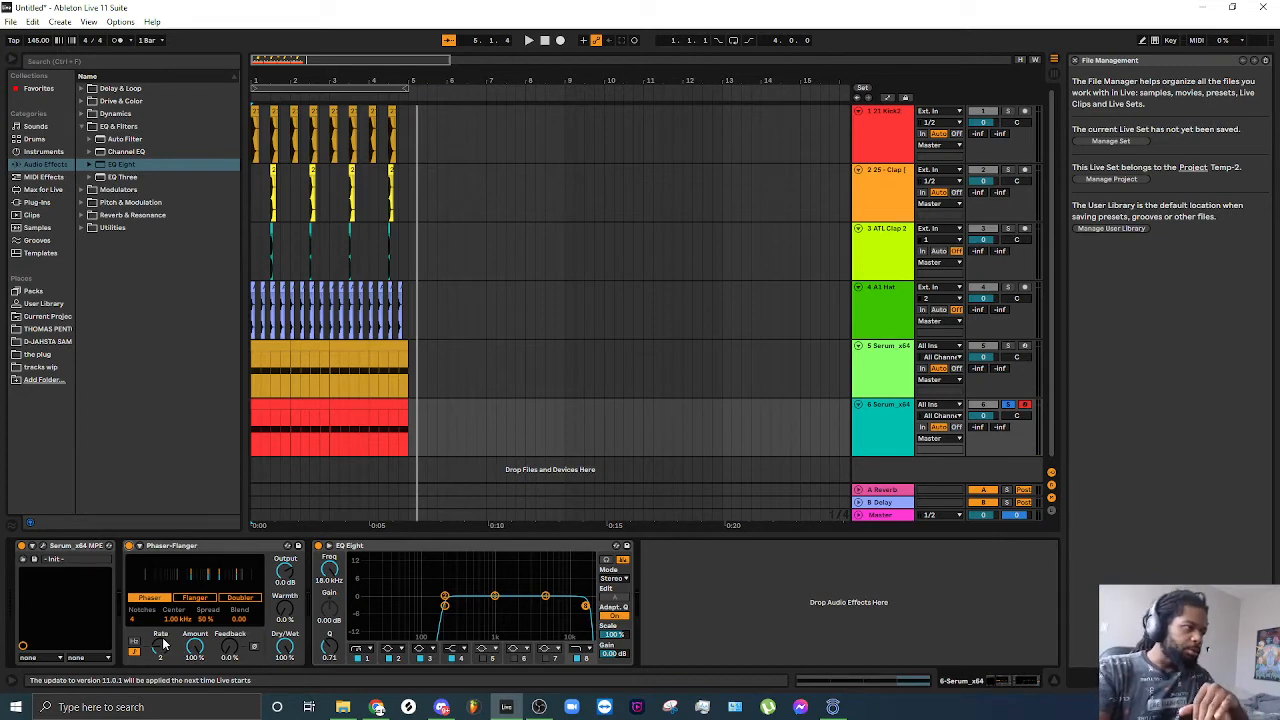
Step: Set the Phaser-Flanger's rate to 1/2
{"action": "mouse_move", "coordinate": [165, 645]}
{"action": "left_mouse_down"}
{"action": "mouse_move", "coordinate": [165, 665]}
{"action": "mouse_move", "coordinate": [160, 638]}
{"action": "left_mouse_up"}
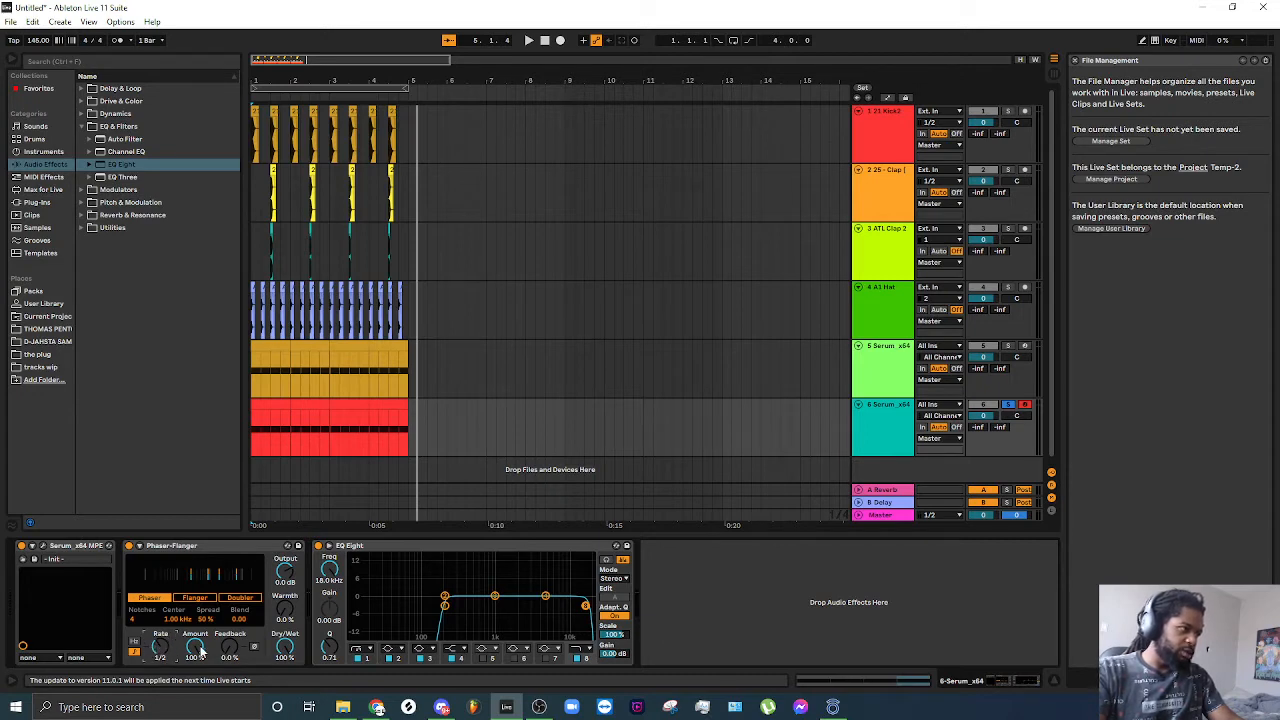
Step: Play the loop from bar 1 to audition track 6 with the Phaser-Flanger's rate at 1/4
{"action": "left_click", "coordinate": [258, 430]}
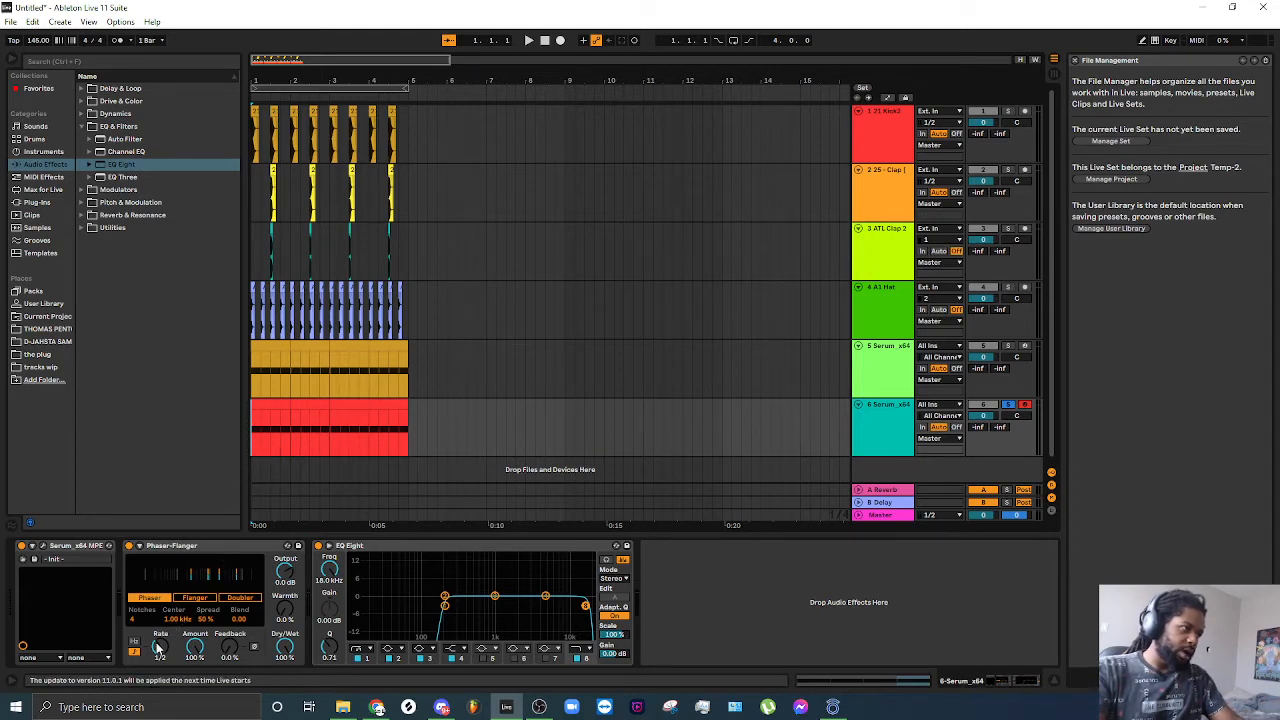
{"action": "left_click", "coordinate": [252, 410]}
{"action": "key", "text": "space"}
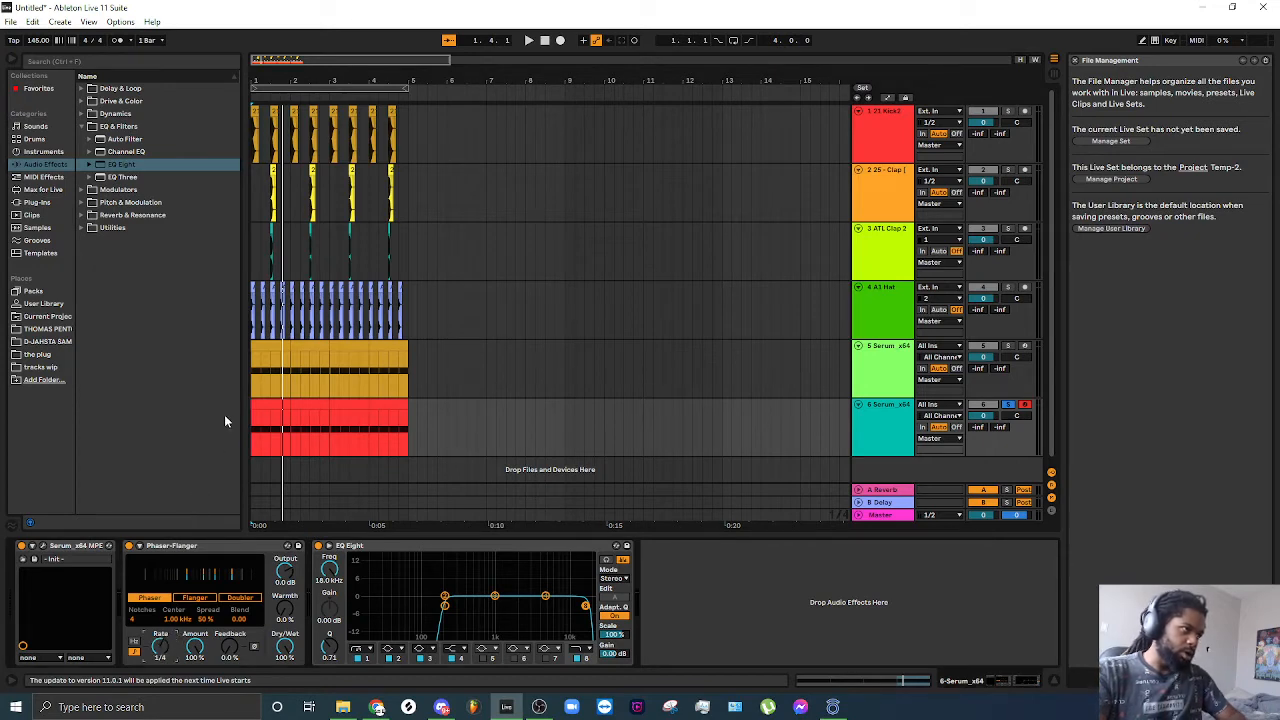
{"action": "left_click", "coordinate": [257, 380]}
{"action": "key", "text": "space"}
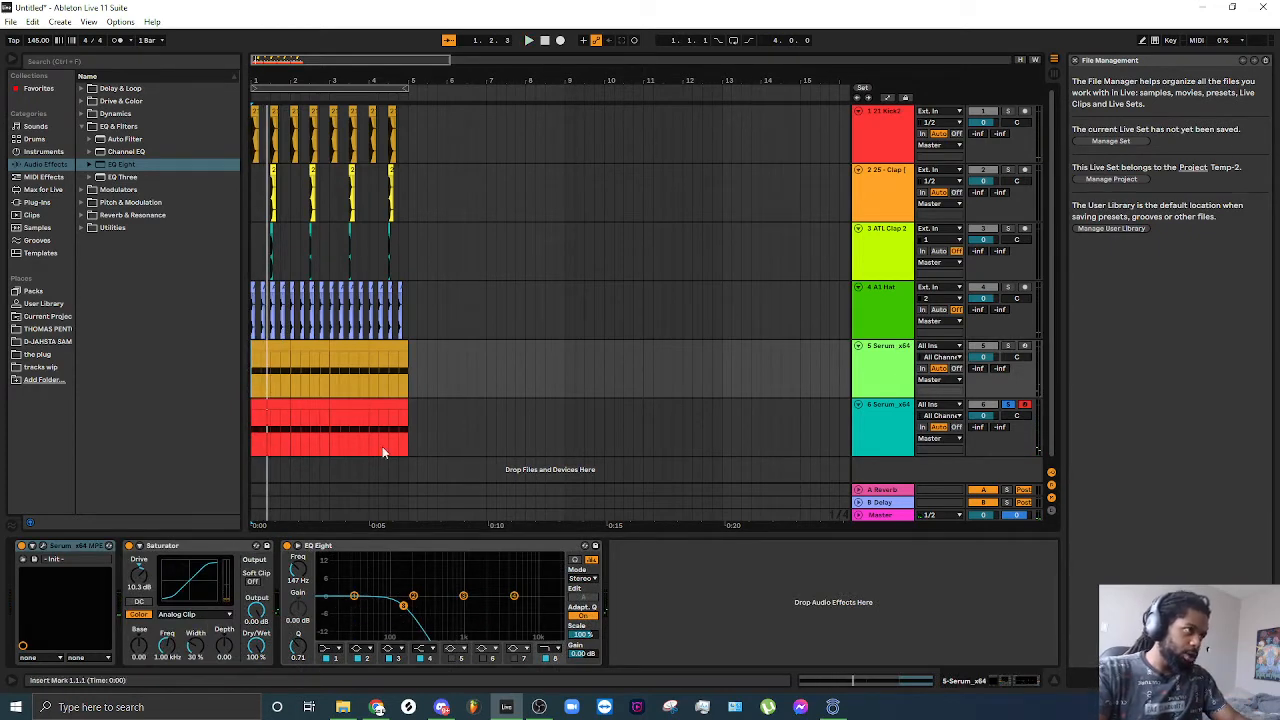
Step: Reduce the Phaser-Flanger's amount on track 6 to 43% and briefly start playback
{"action": "left_click", "coordinate": [523, 430]}
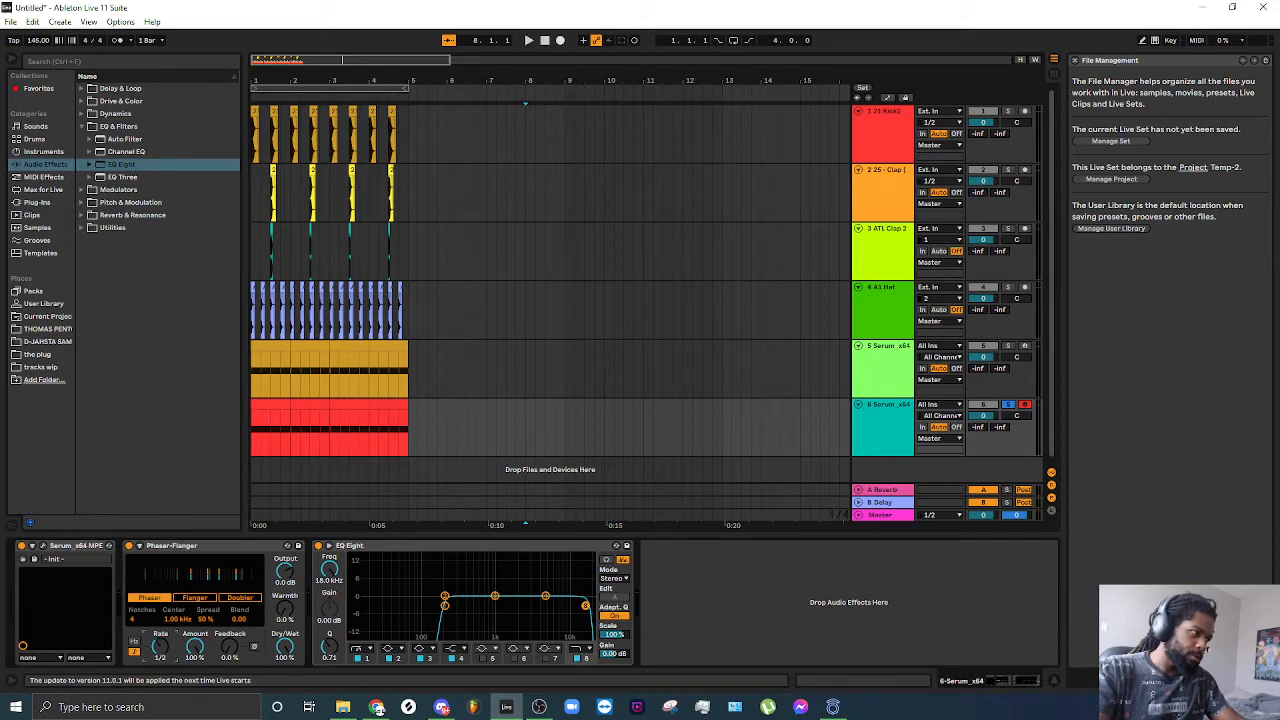
{"action": "left_click_drag", "start_coordinate": [196, 648], "coordinate": [196, 662]}
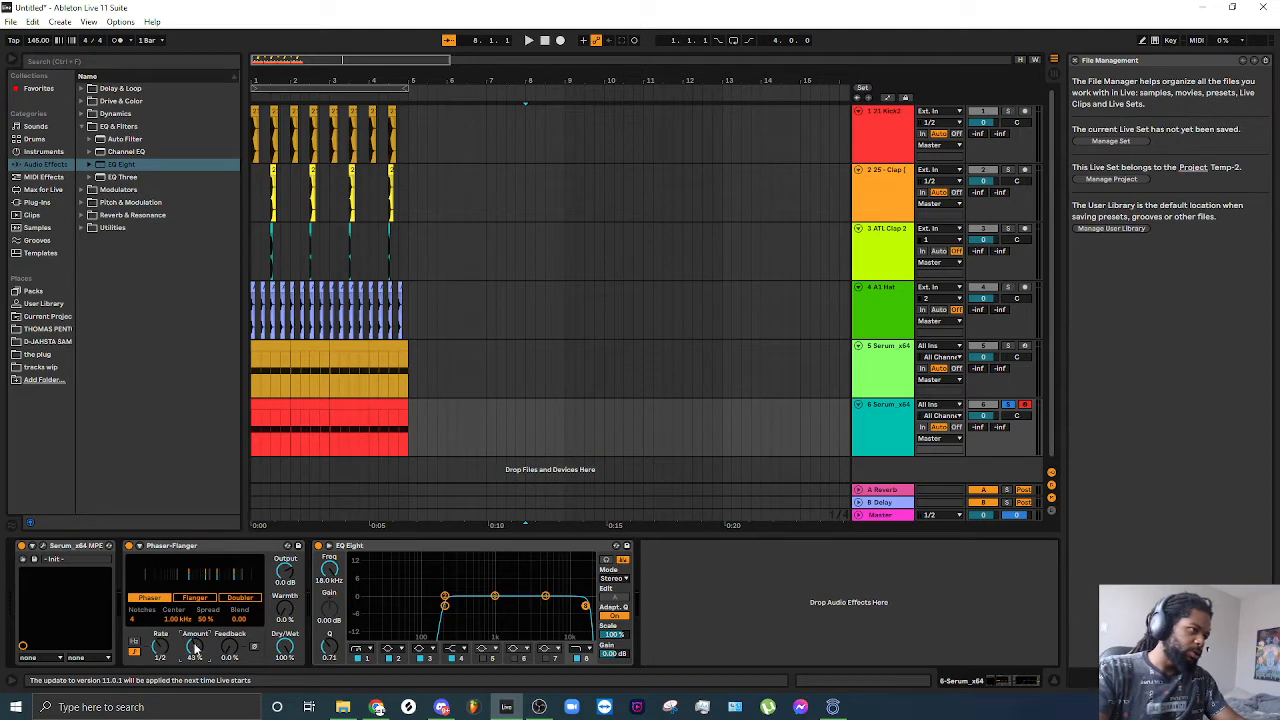
{"action": "key", "text": "space"}
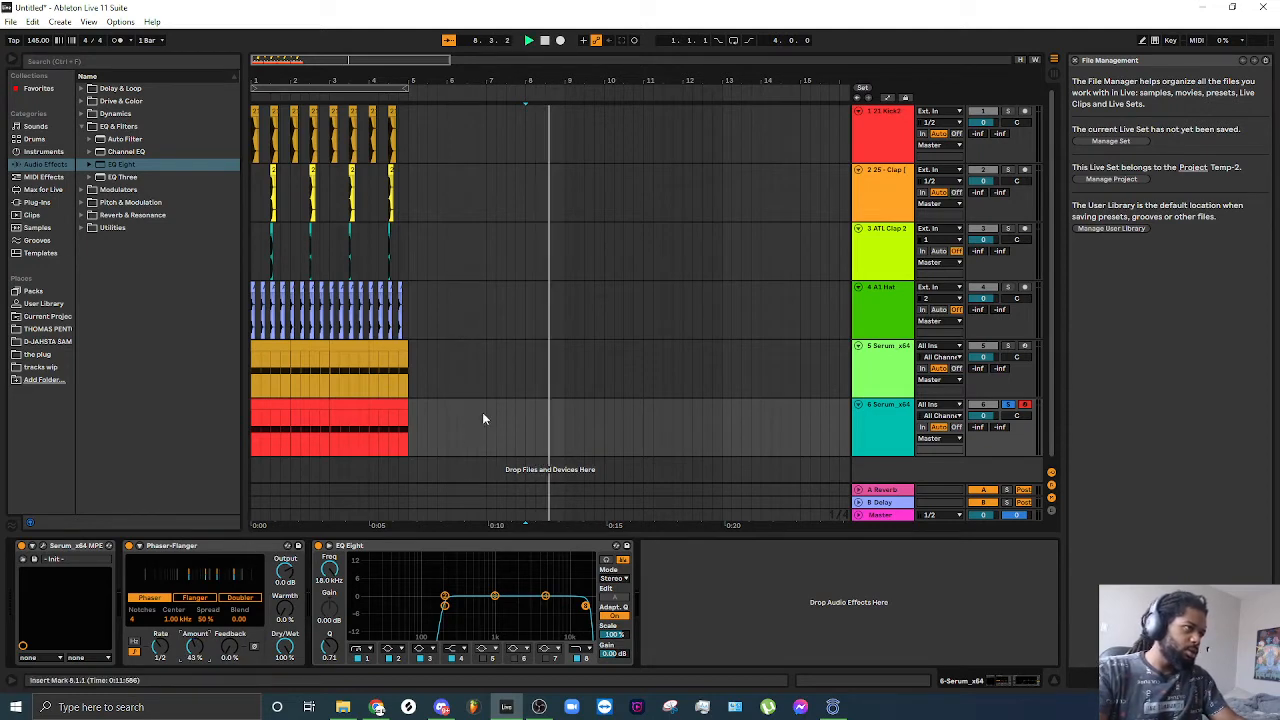
{"action": "key", "text": "space"}
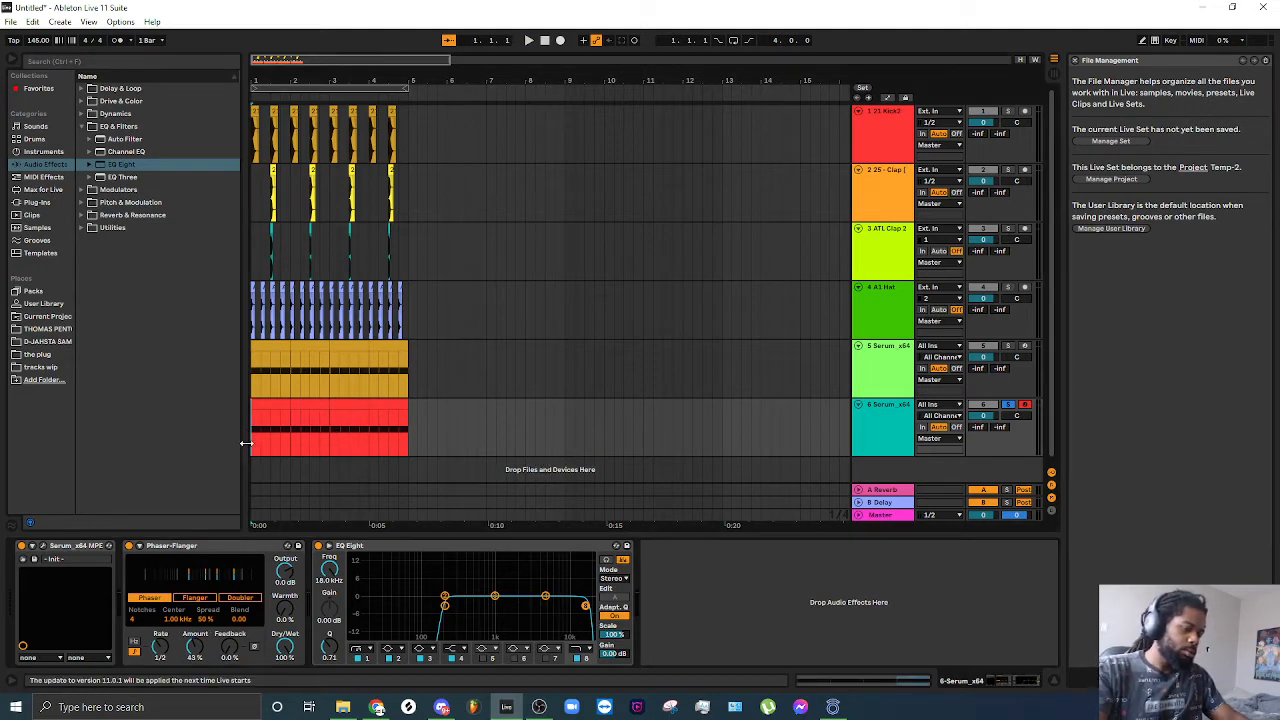
Step: Loop the first four bars and raise the Phaser-Flanger's feedback to 31% during playback
{"action": "key", "text": "ctrl+l"}
{"action": "key", "text": "space"}
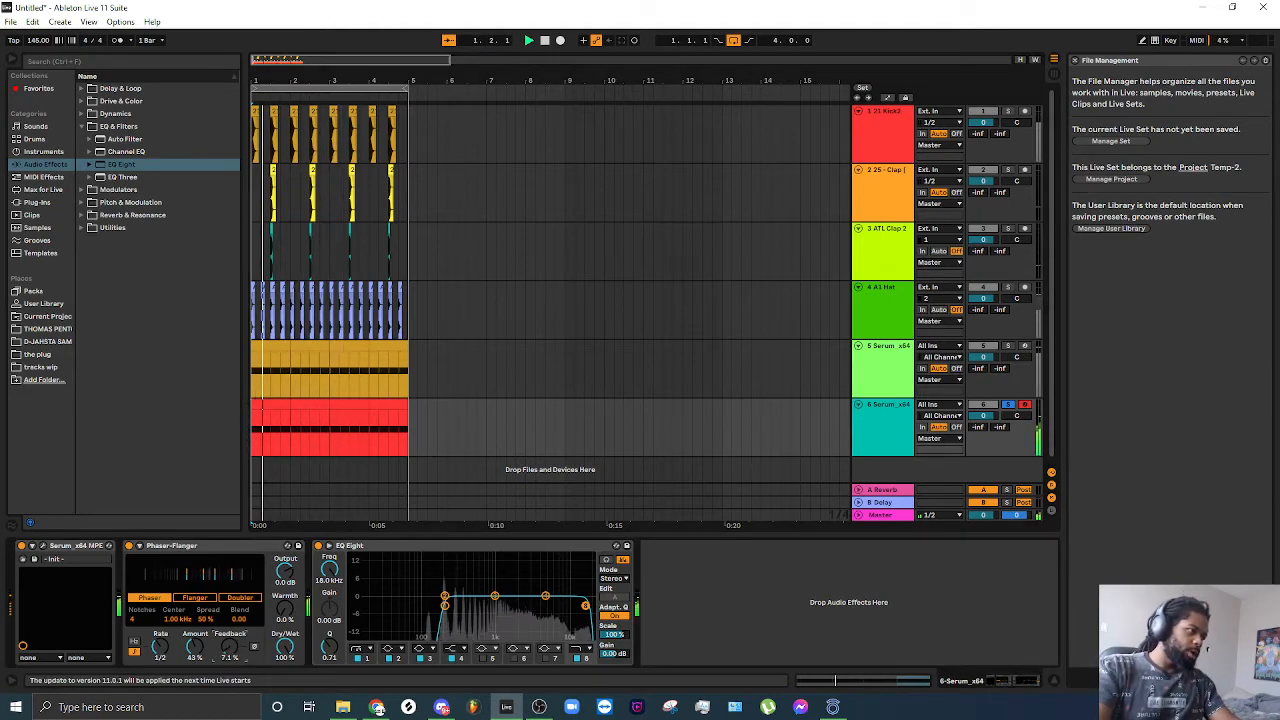
{"action": "left_click_drag", "start_coordinate": [235, 648], "coordinate": [235, 621]}
{"action": "key", "text": "space"}
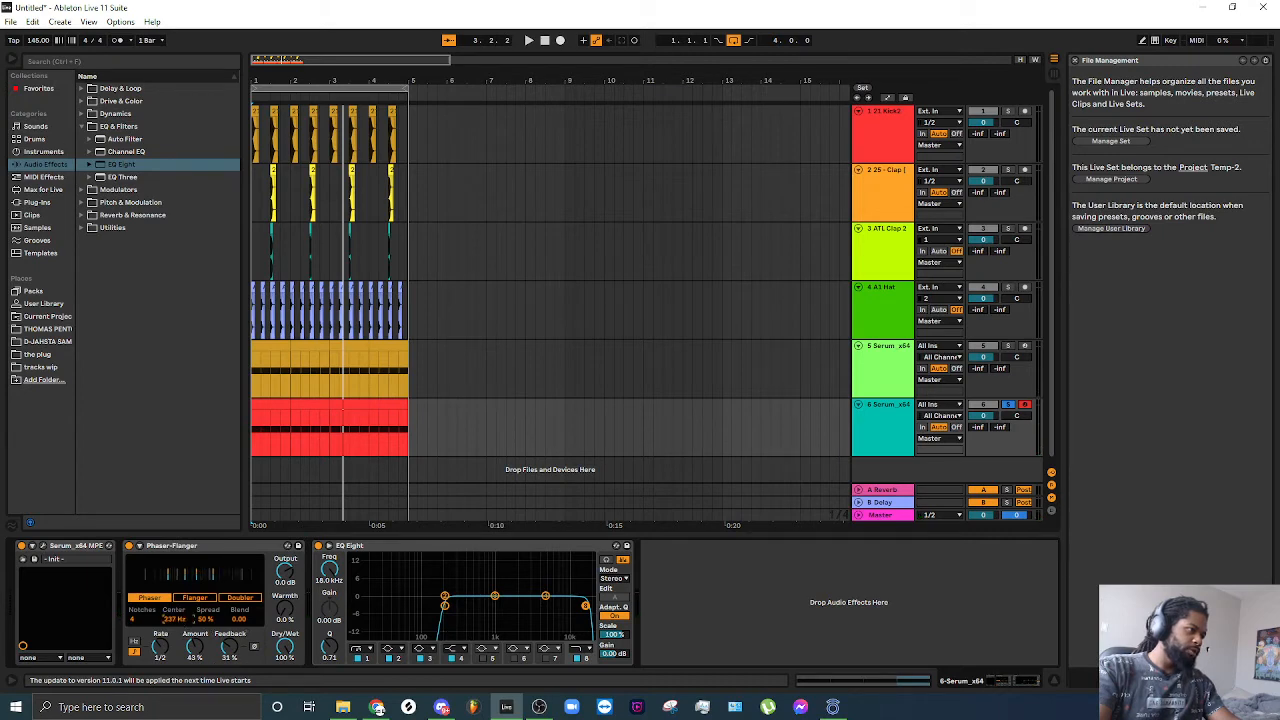
Step: Try the Phaser-Flanger with its center at 295 Hz and its amount at 84% and 59%
{"action": "key", "text": "space"}
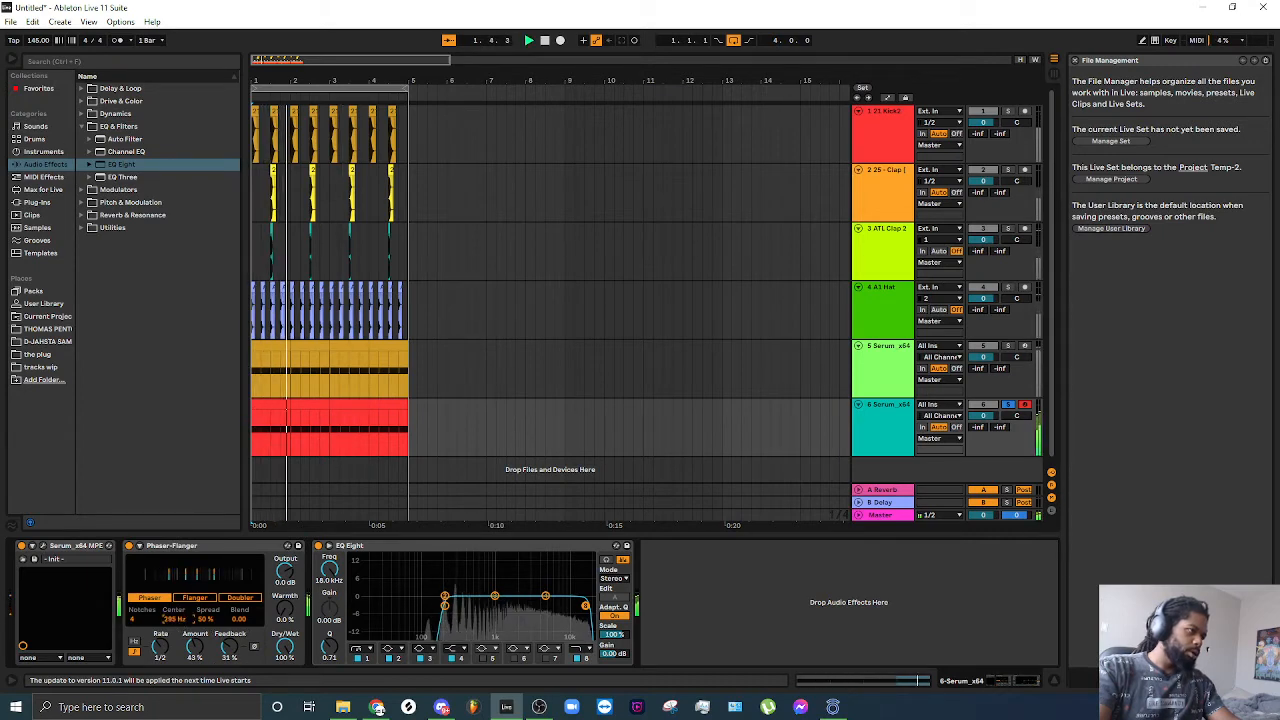
{"action": "left_click_drag", "start_coordinate": [195, 647], "coordinate": [195, 594]}
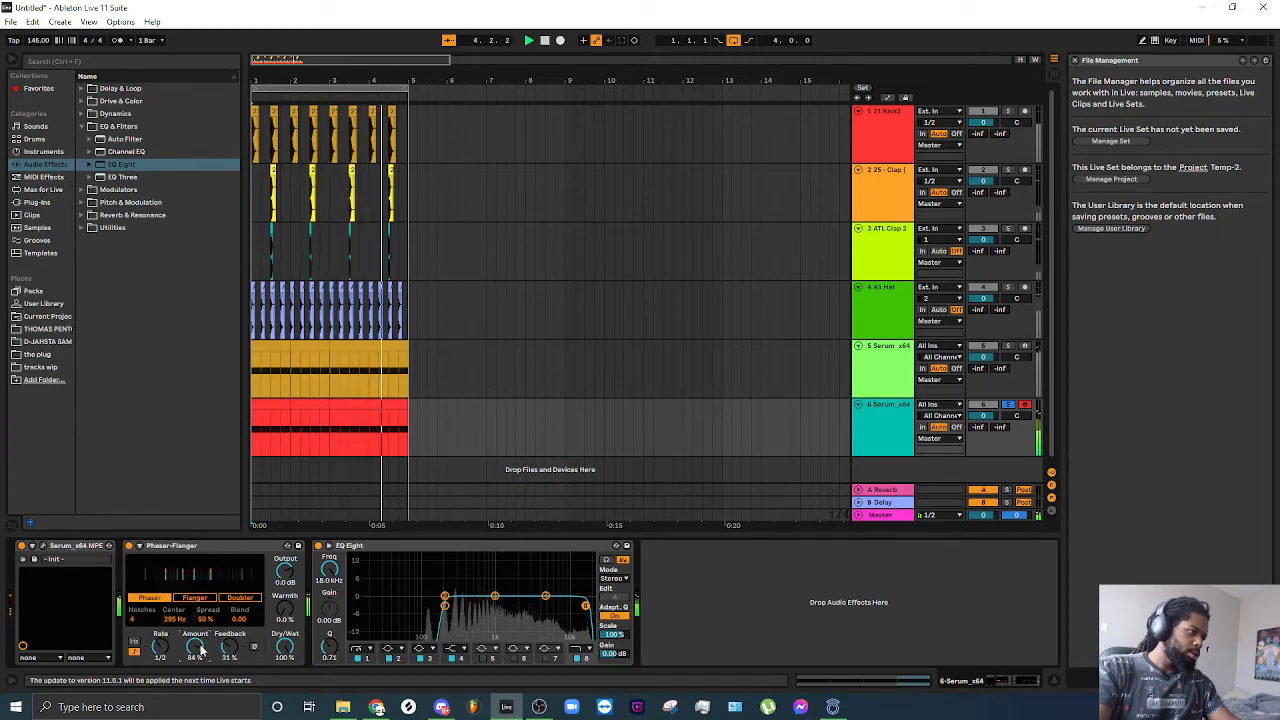
{"action": "left_click_drag", "start_coordinate": [201, 650], "coordinate": [201, 682]}
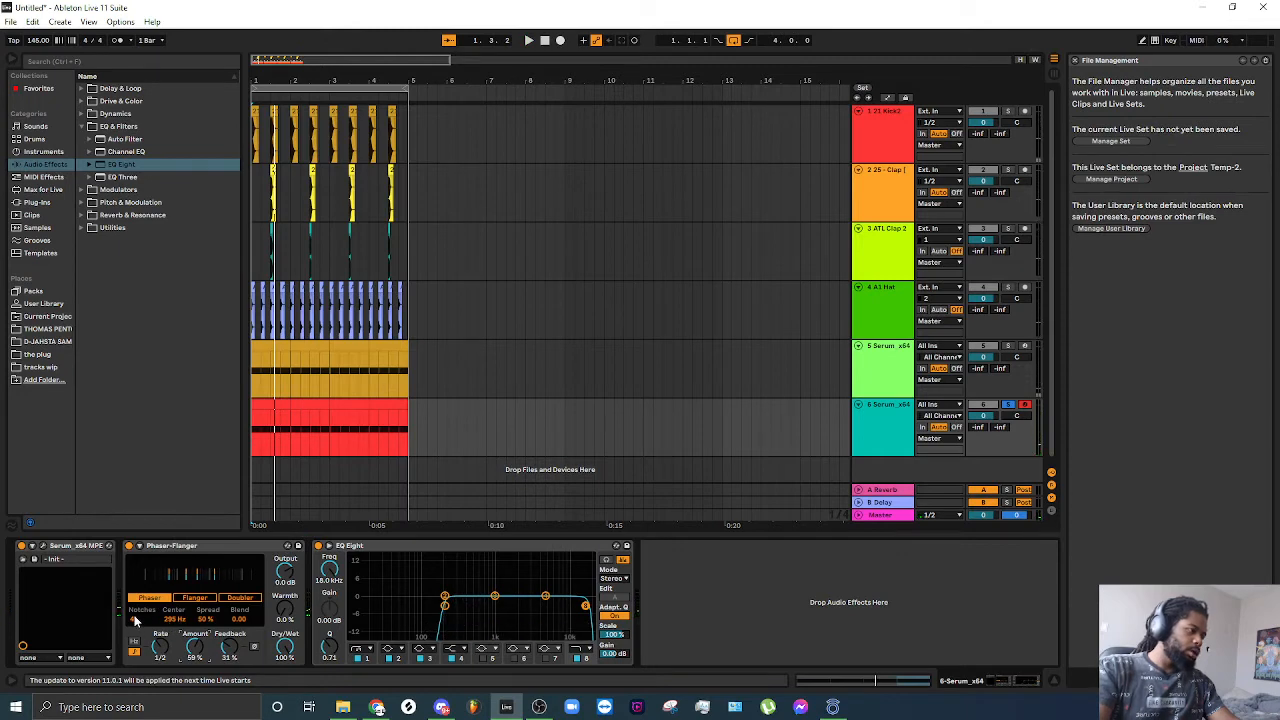
Step: Try the Phaser-Flanger with 9 notches, raising its center and lowering its spread to 0% between playbacks
{"action": "left_click_drag", "start_coordinate": [131, 619], "coordinate": [131, 605]}
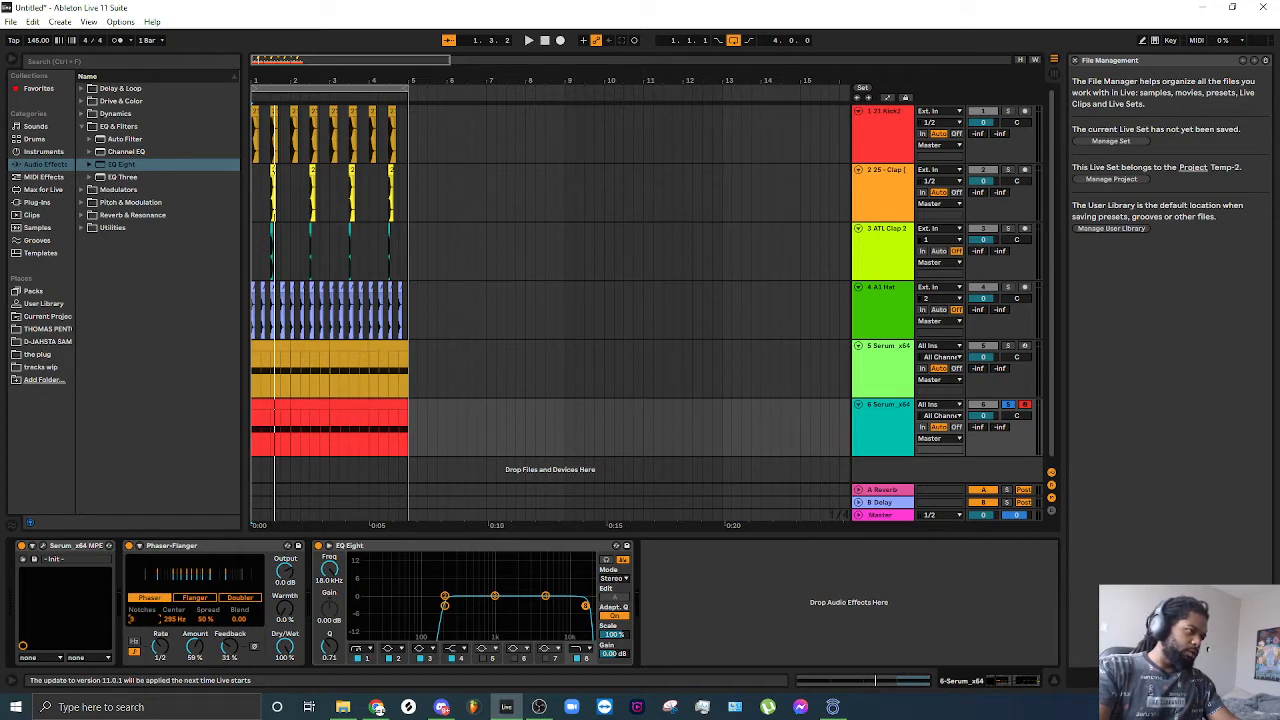
{"action": "key", "text": "space"}
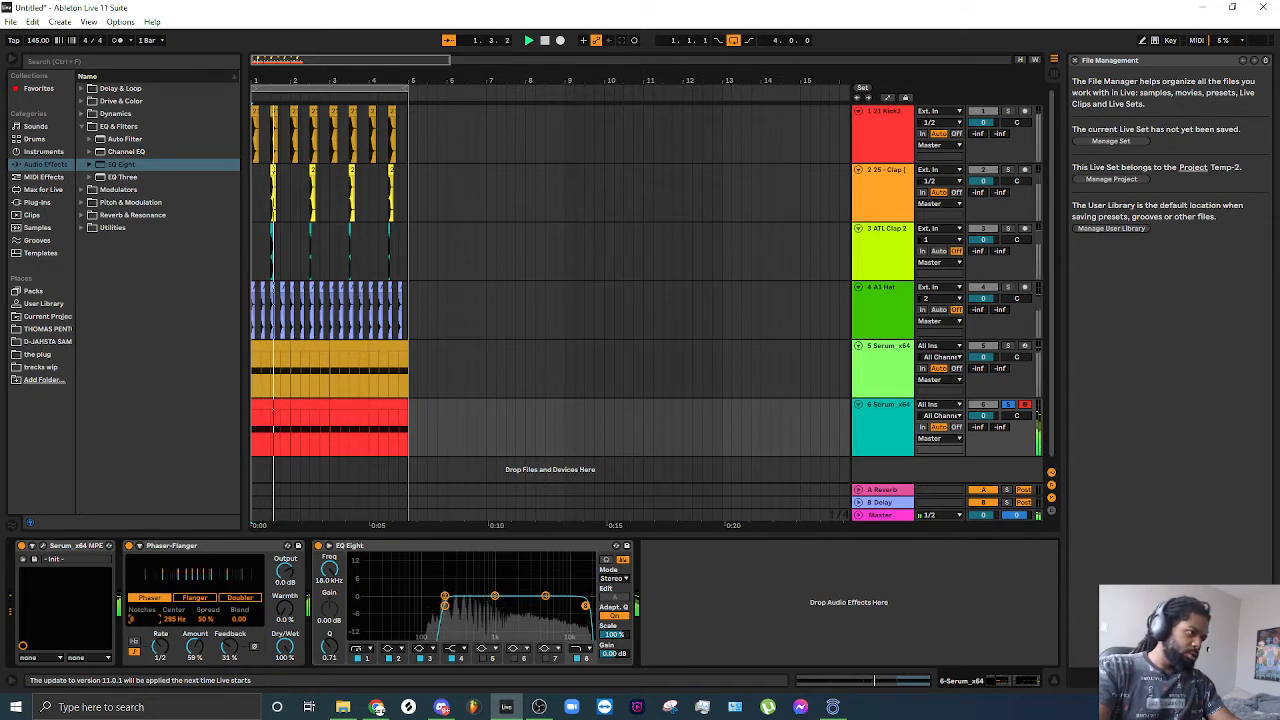
{"action": "key", "text": "space"}
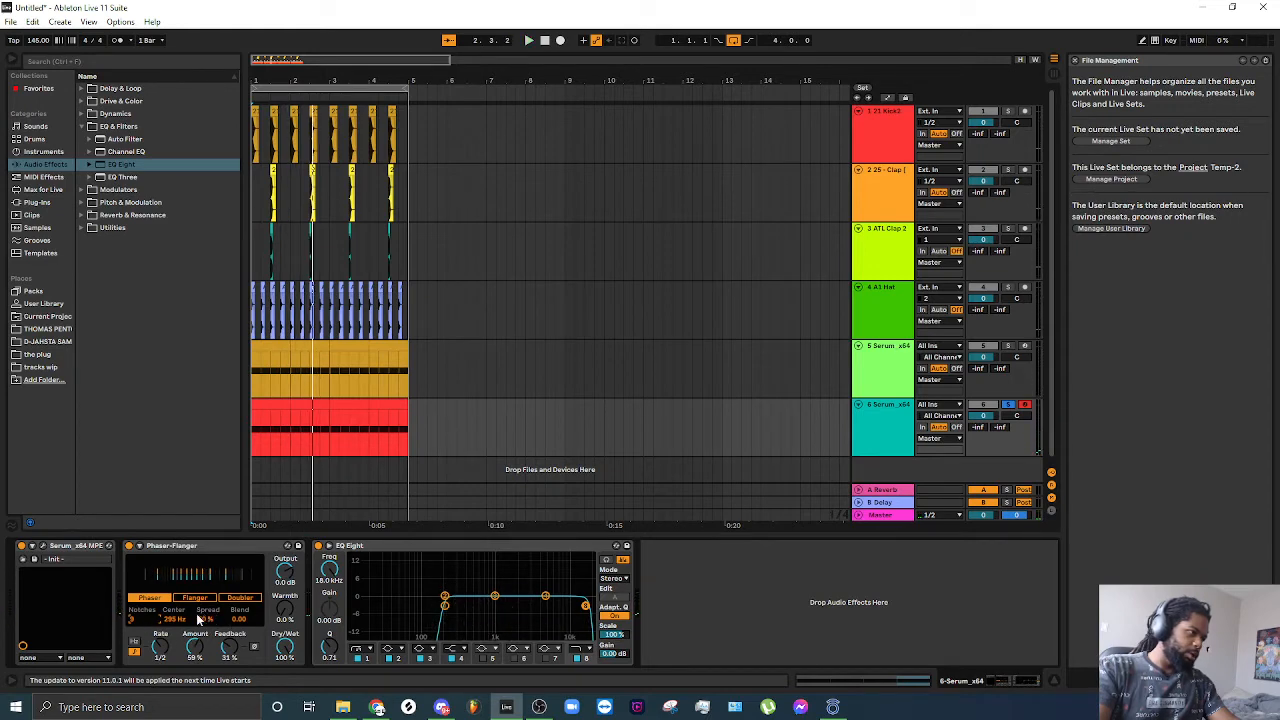
{"action": "key", "text": "space"}
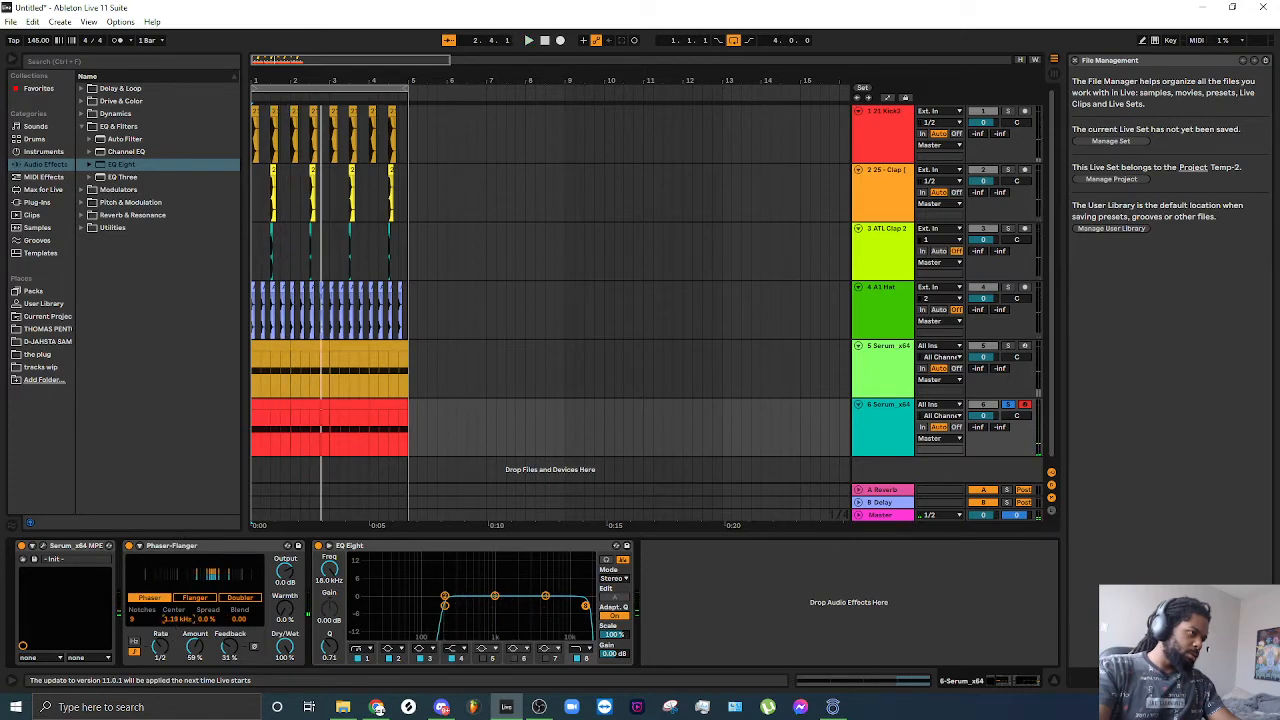
{"action": "key", "text": "space"}
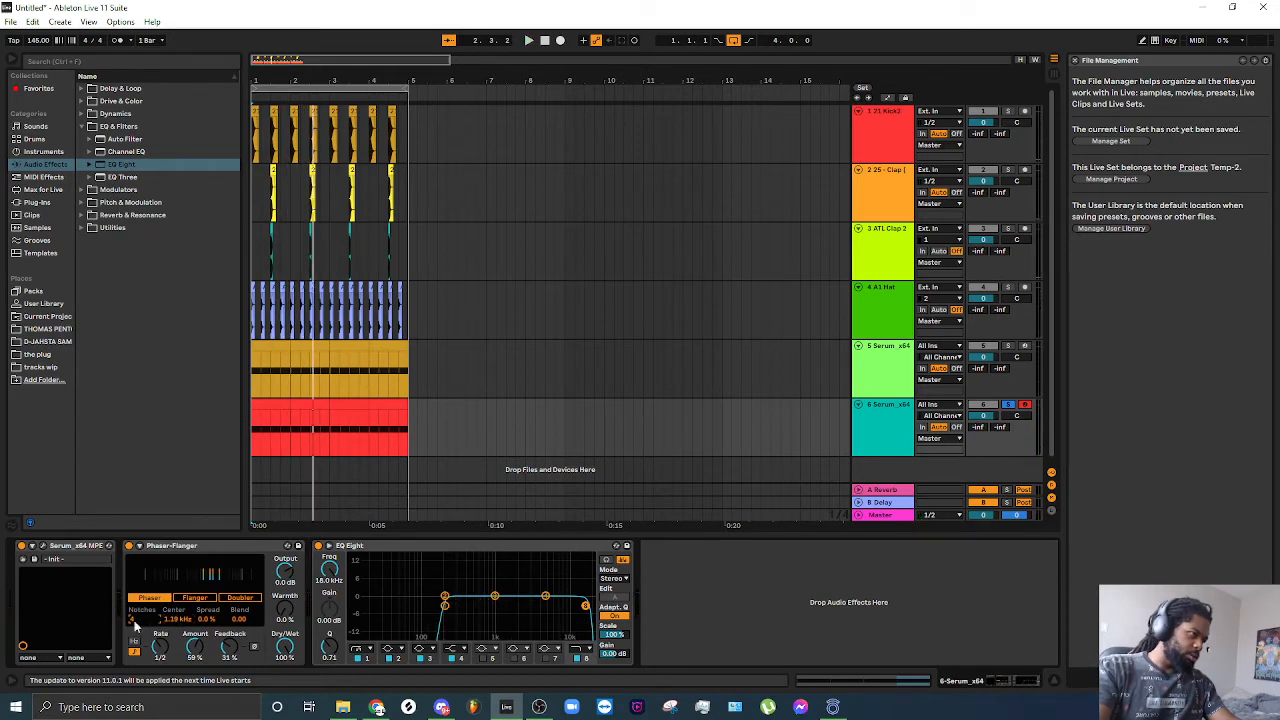
Step: Set the Phaser-Flanger to 43% amount, 55% spread and a 436 Hz center while auditioning the loop
{"action": "key", "text": "space"}
{"action": "key", "text": "space"}
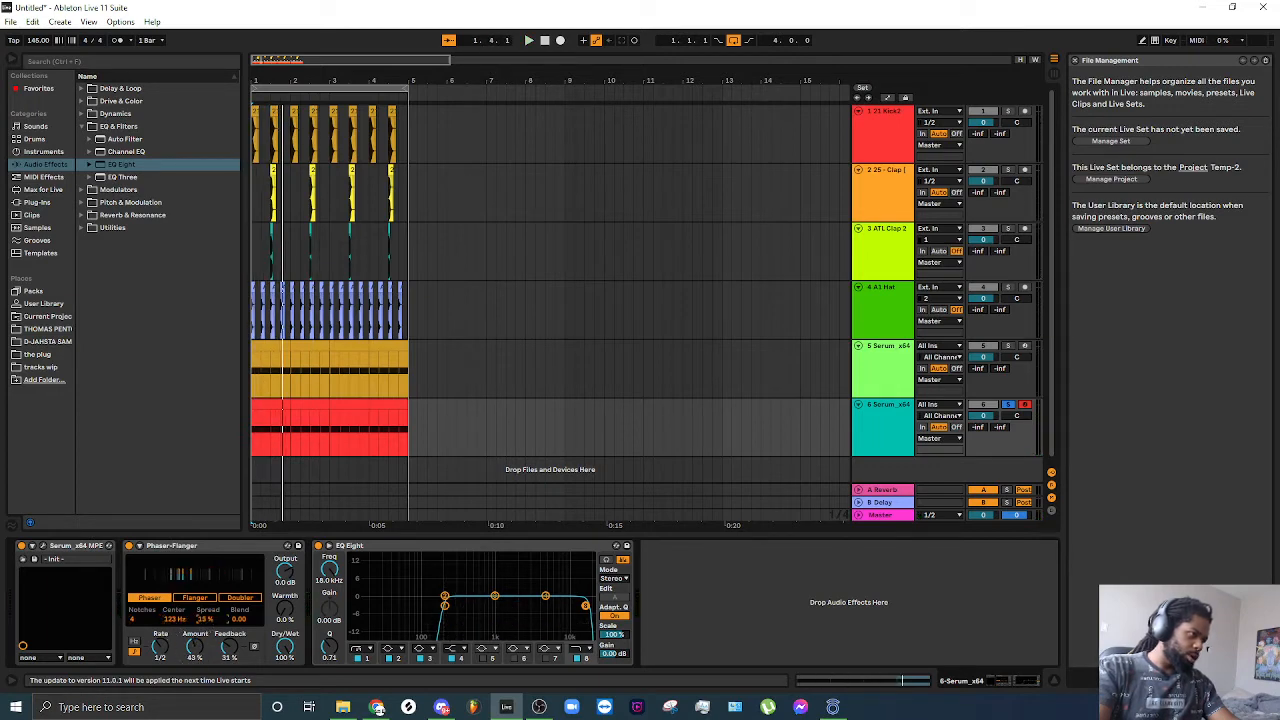
{"action": "key", "text": "space"}
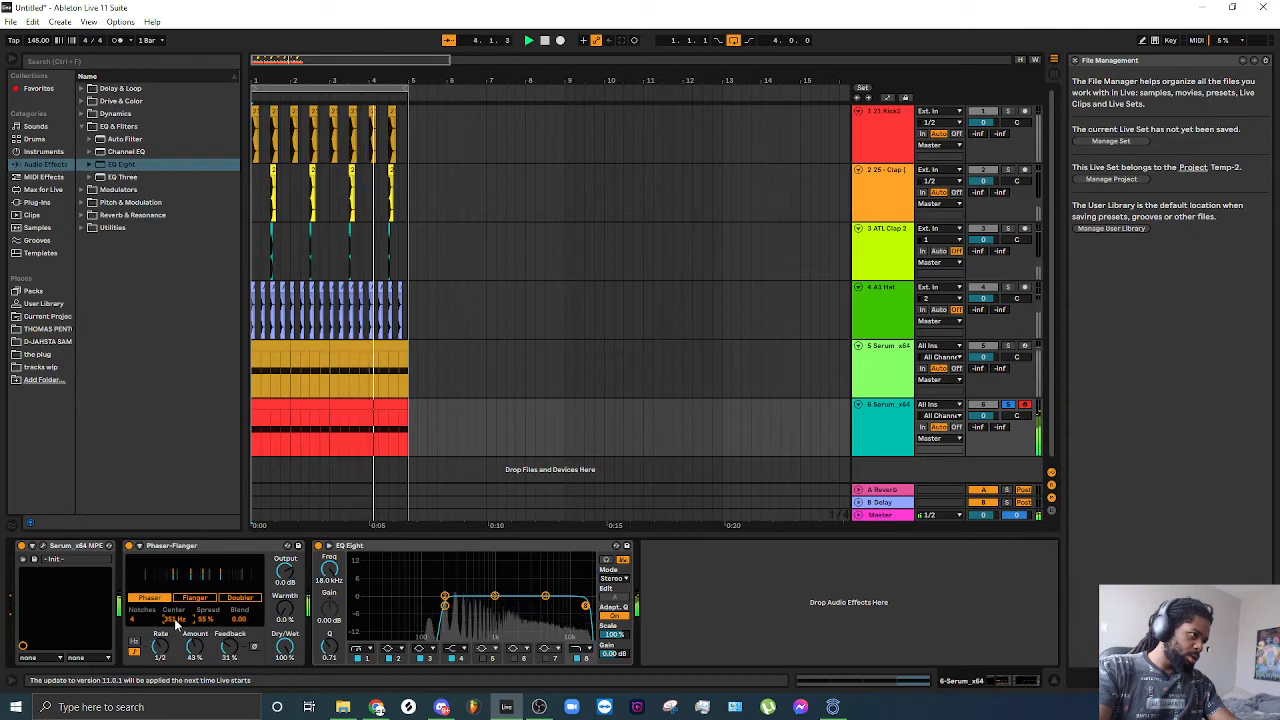
{"action": "left_click_drag", "start_coordinate": [176, 622], "coordinate": [176, 580]}
{"action": "key", "text": "space"}
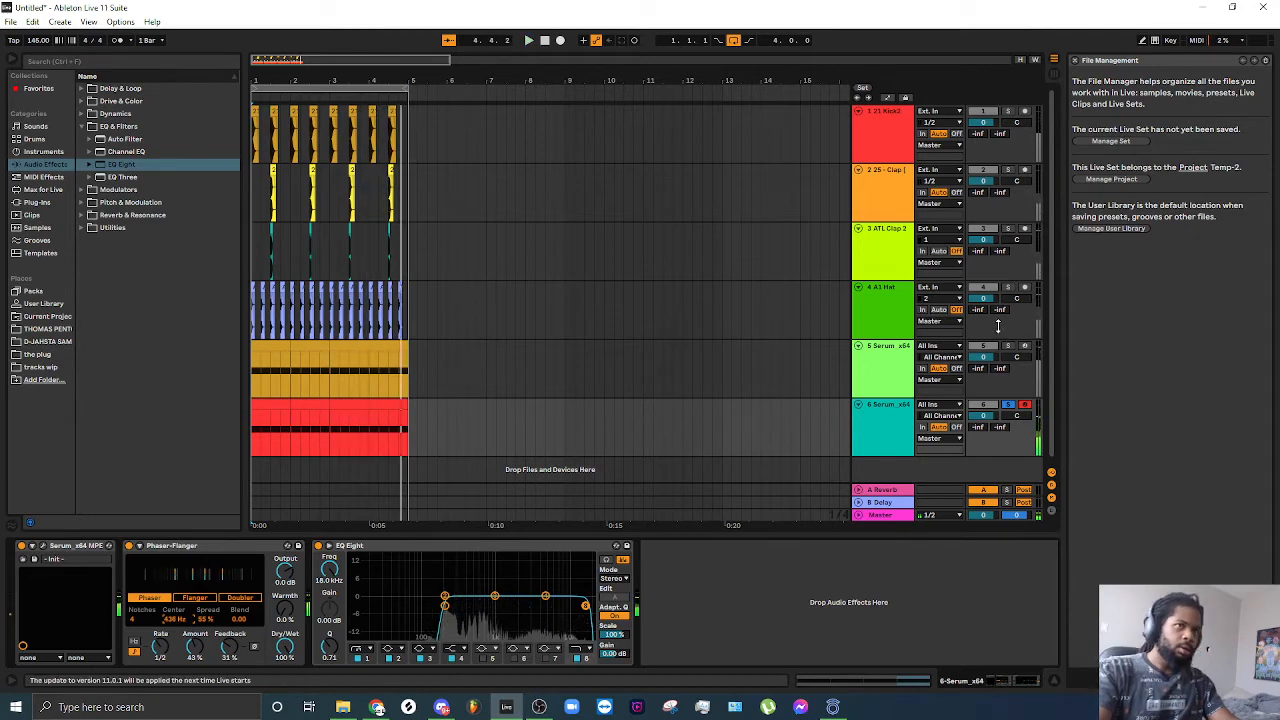
Step: Unsolo track 6 and play the full beat from bar 1 with every track
{"action": "left_click", "coordinate": [1013, 406]}
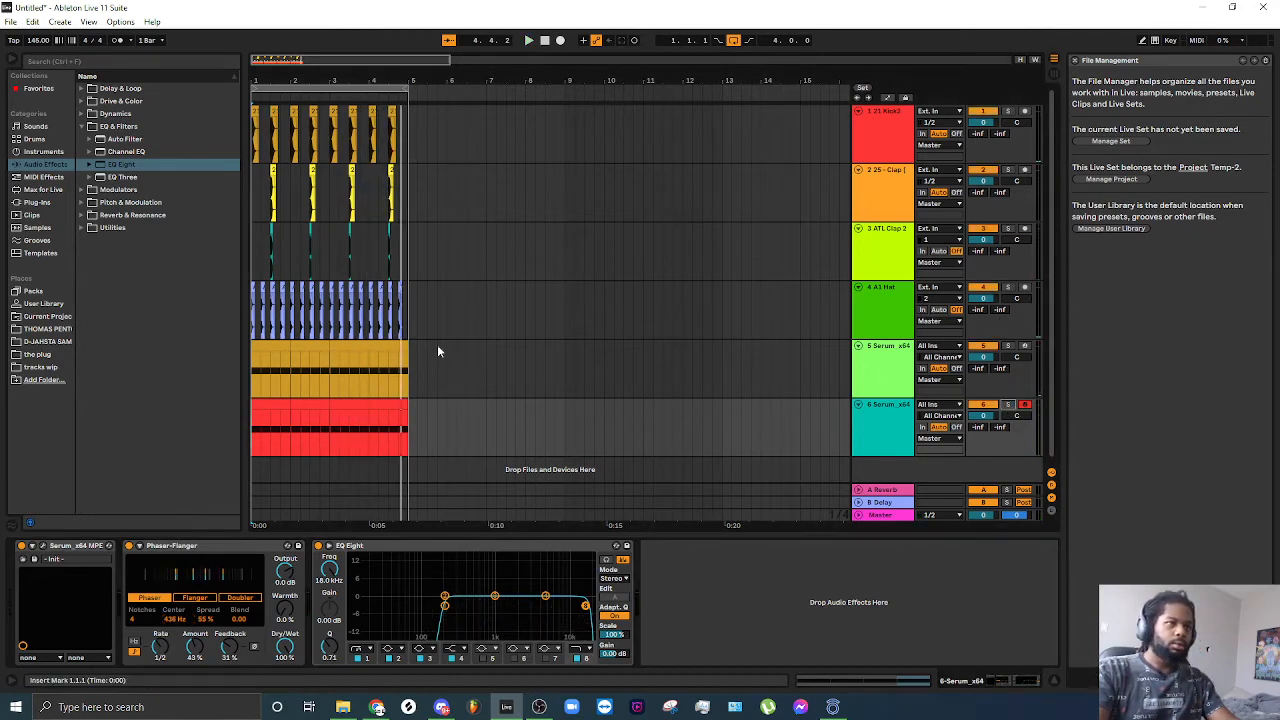
{"action": "left_click", "coordinate": [259, 391]}
{"action": "key", "text": "space"}
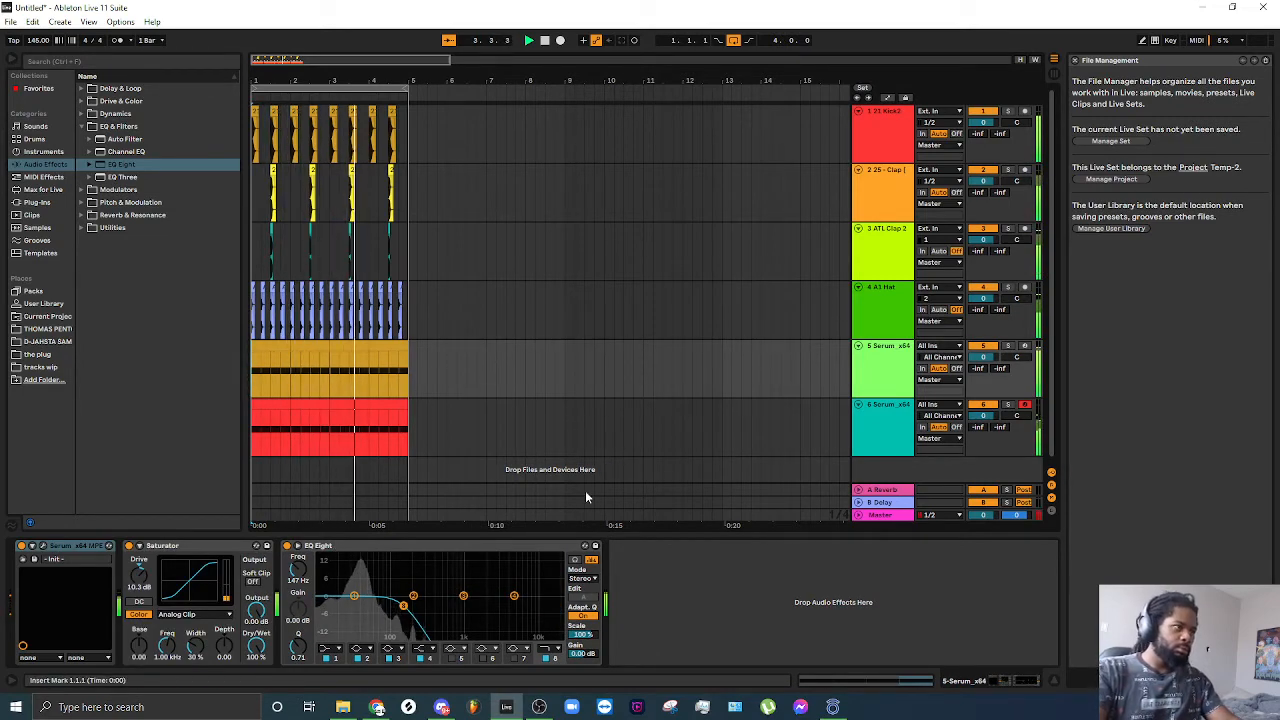
{"action": "key", "text": "space"}
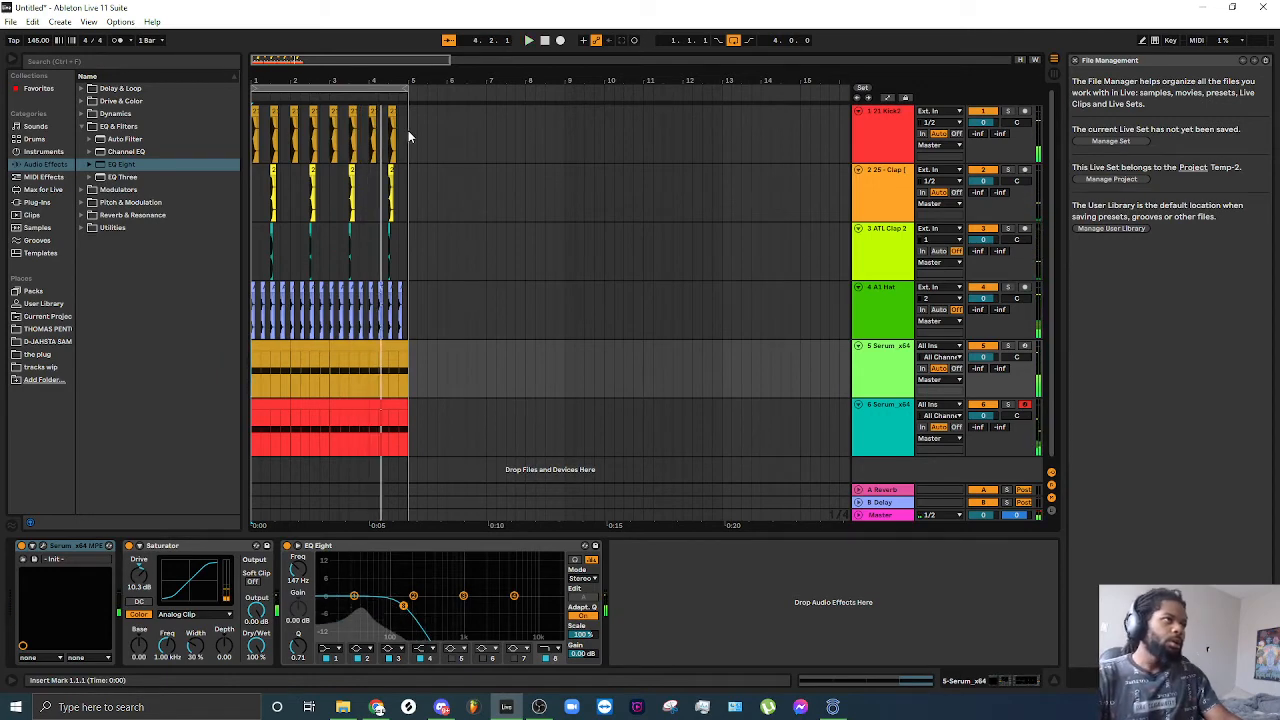
Step: Duplicate all four bars of clips on every track directly after the originals and play from the start
{"action": "key", "text": "ctrl+a"}
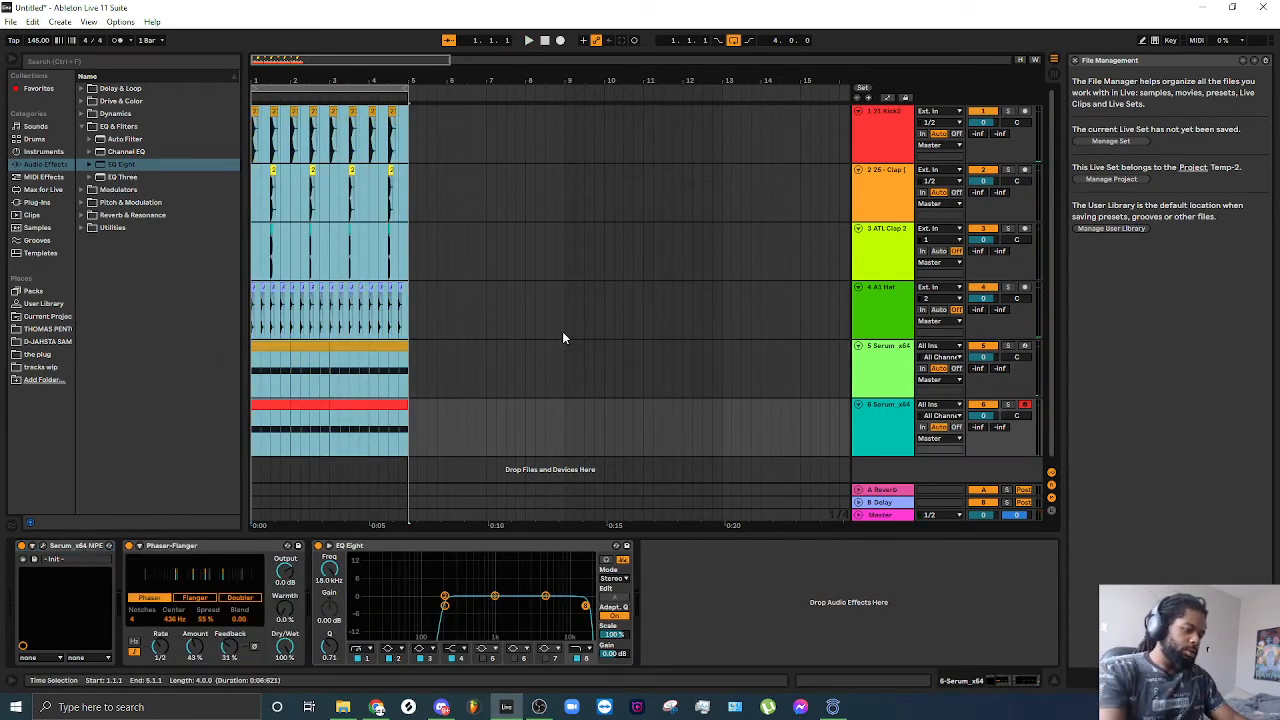
{"action": "key", "text": "ctrl+d"}
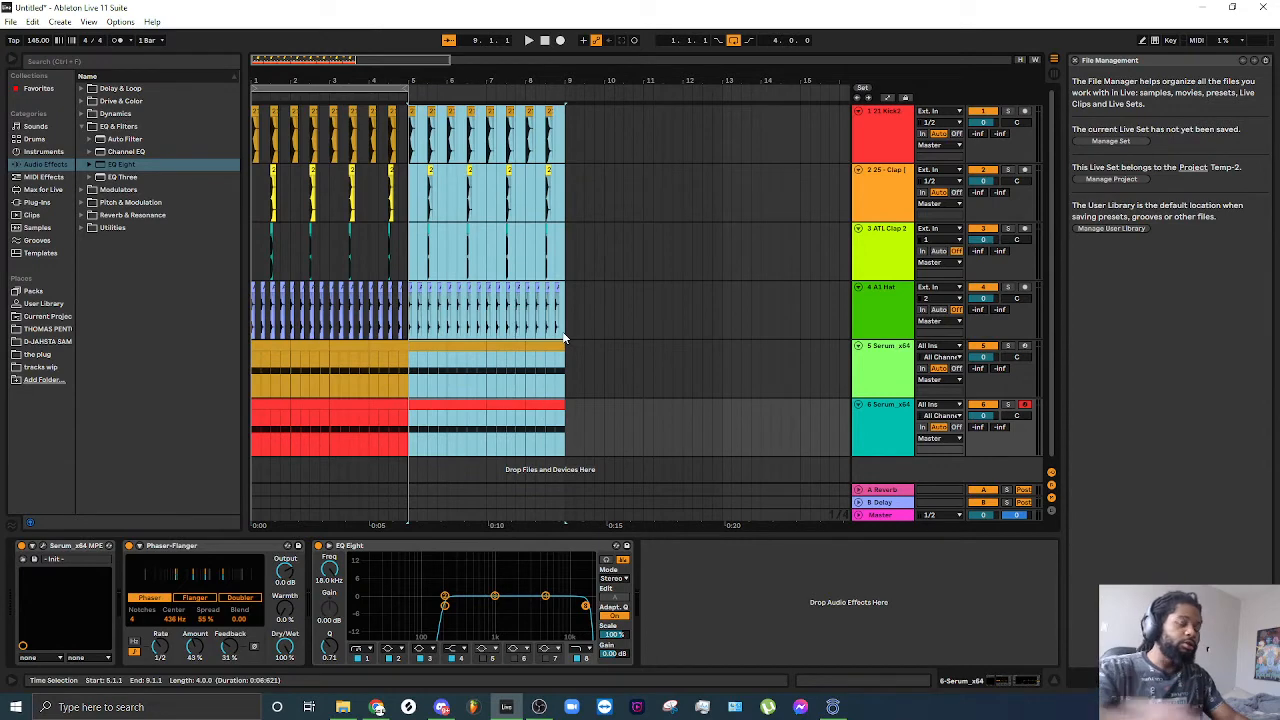
{"action": "left_click", "coordinate": [256, 430]}
{"action": "key", "text": "space"}
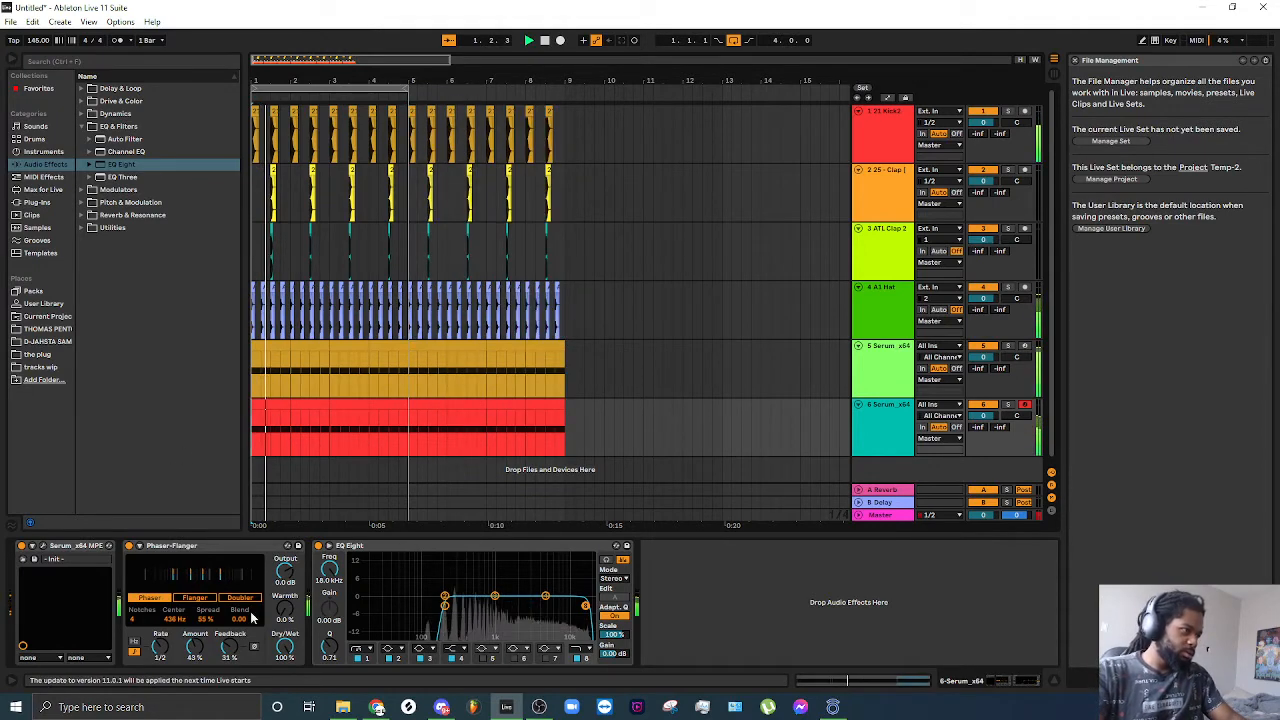
{"action": "key", "text": "space"}
Step: Automate the Phaser-Flanger's Center Freq on track 6 to fall from 1.13 kHz to 418 Hz over the first half bar, in its own lane
{"action": "left_click", "coordinate": [900, 420]}
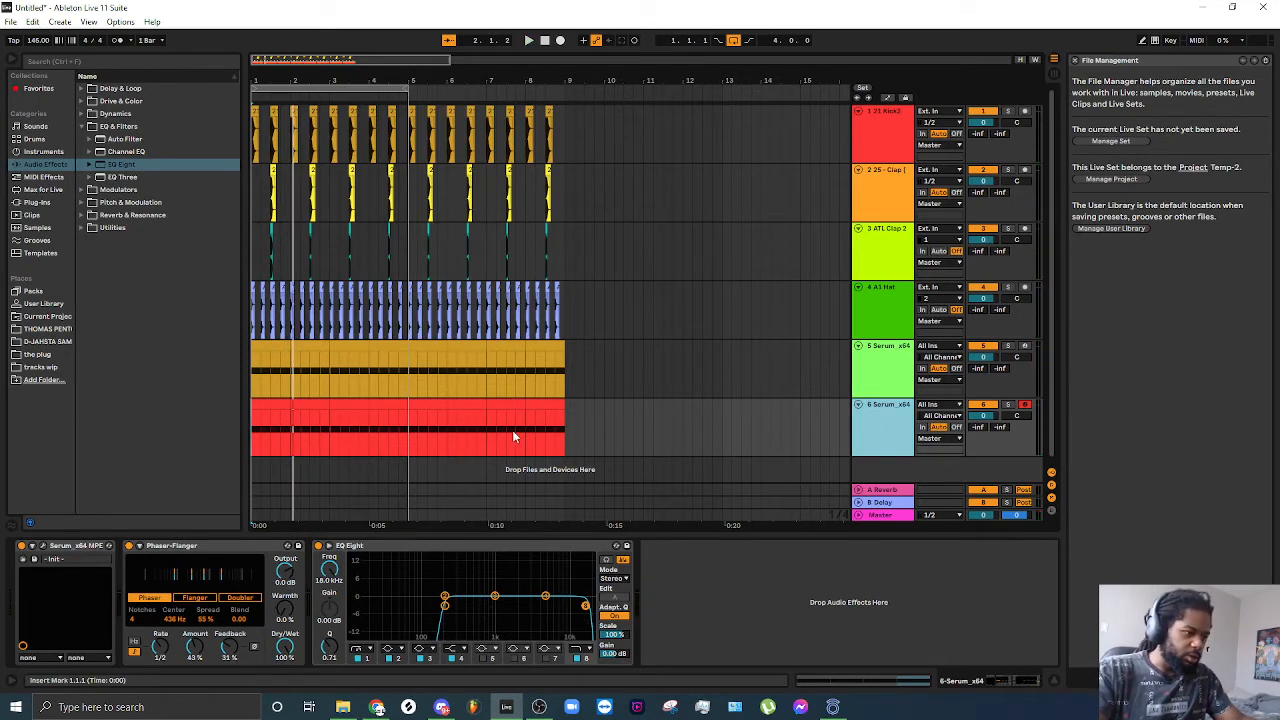
{"action": "key", "text": "a"}
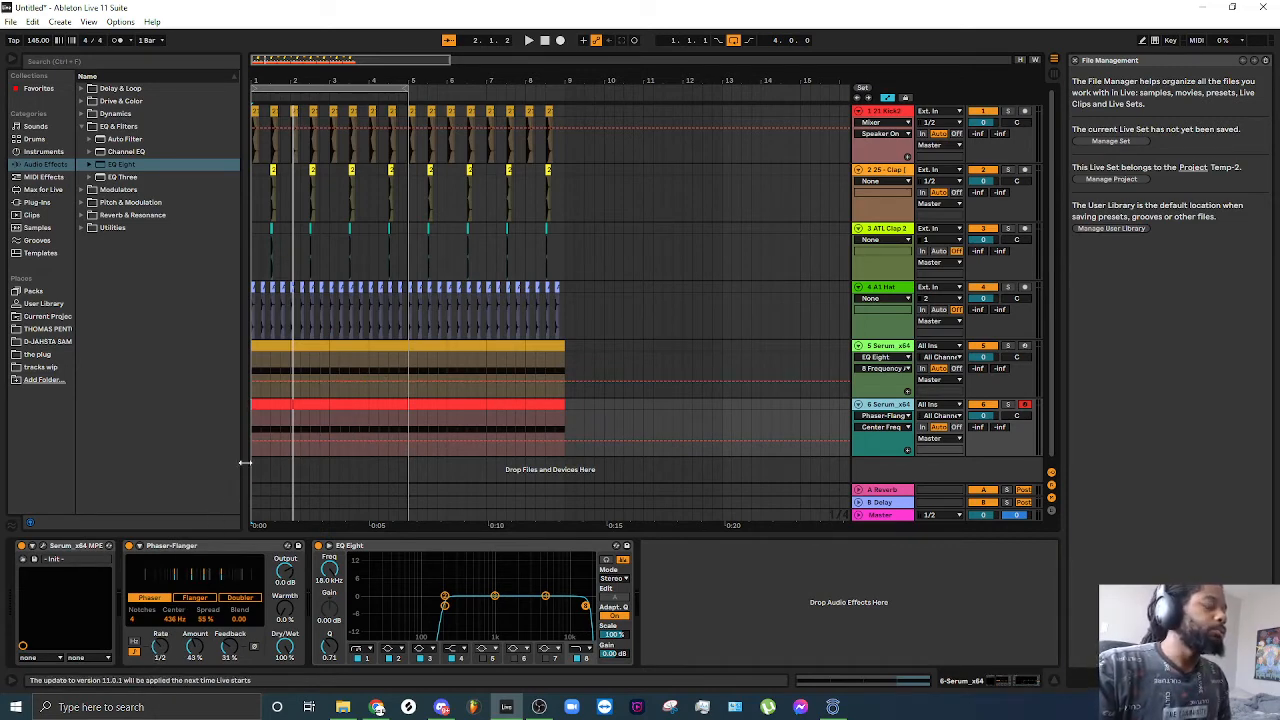
{"action": "left_click", "coordinate": [174, 615]}
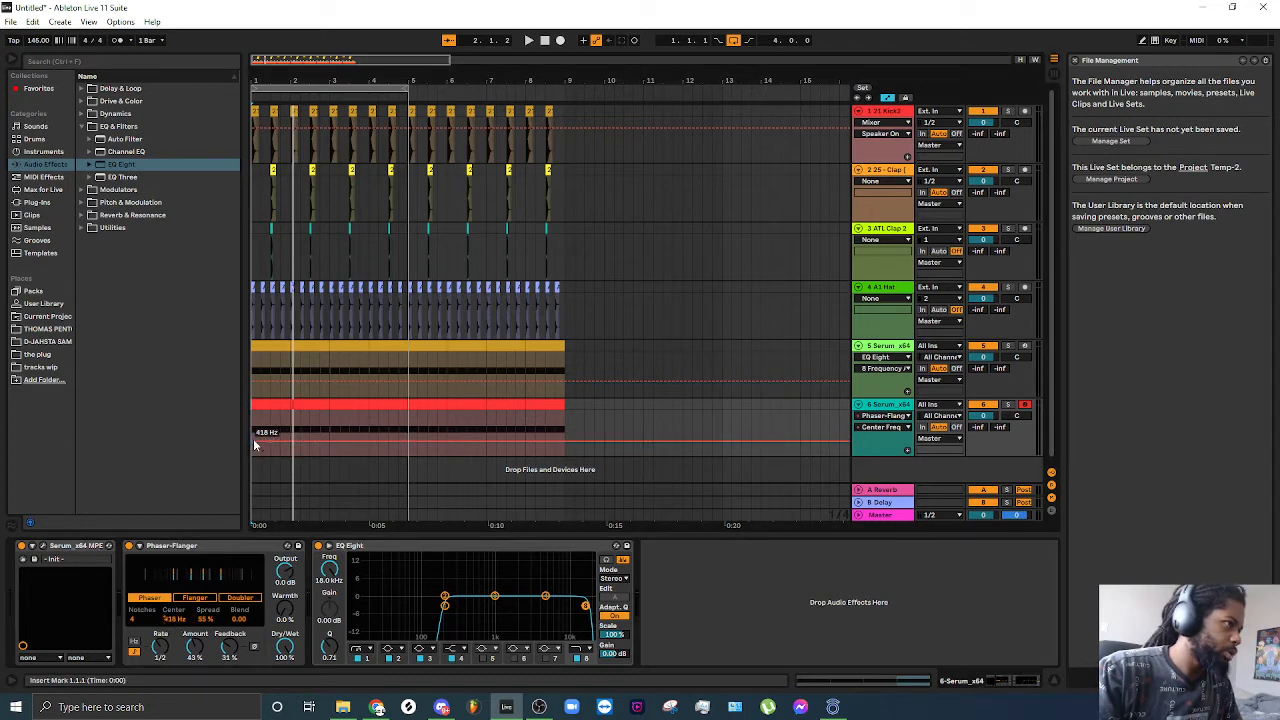
{"action": "left_click_drag", "start_coordinate": [253, 438], "coordinate": [253, 432]}
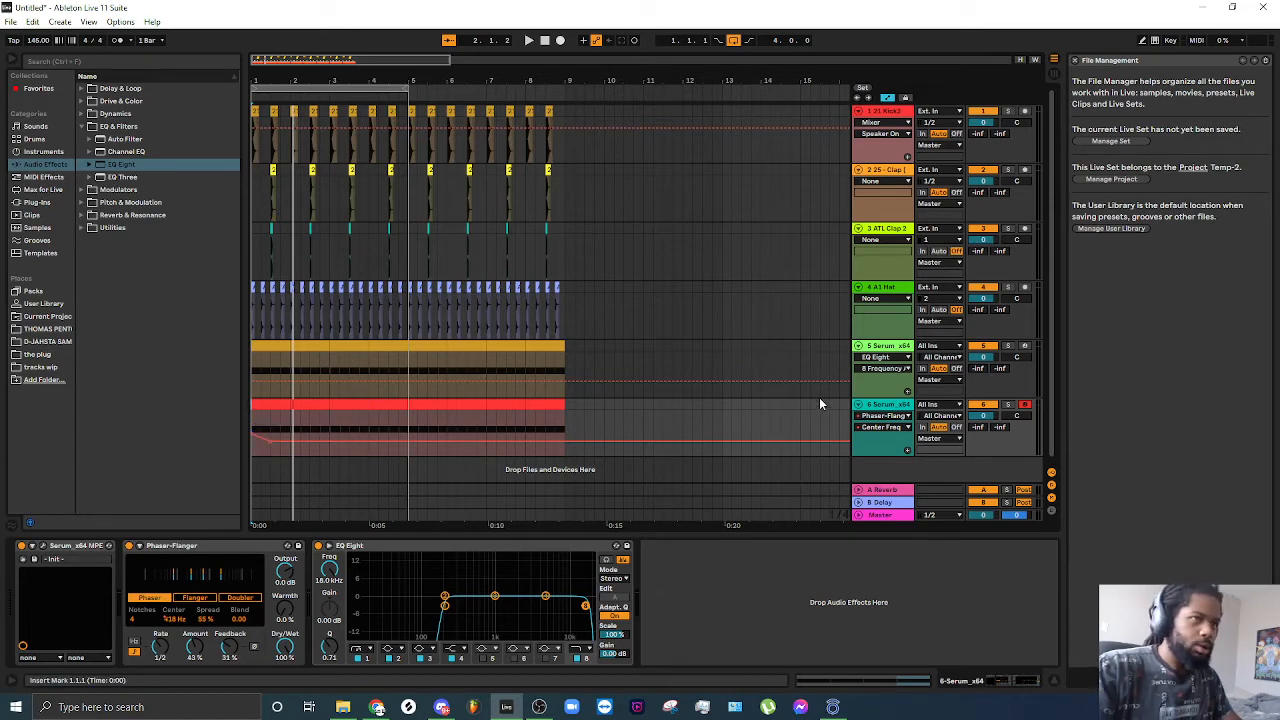
{"action": "left_click", "coordinate": [907, 449]}
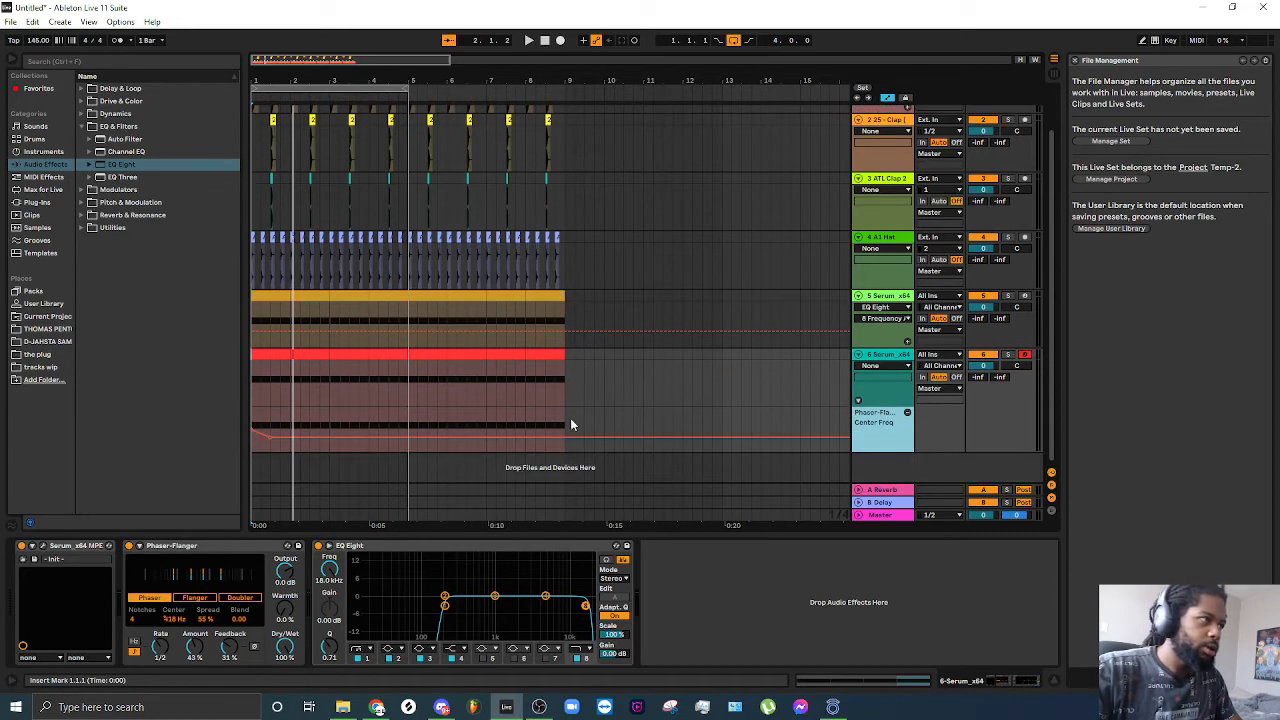
Step: Duplicate the first two bars of Center Freq automation three times to bar 9, and return to bar 1
{"action": "left_click_drag", "start_coordinate": [333, 420], "coordinate": [225, 445]}
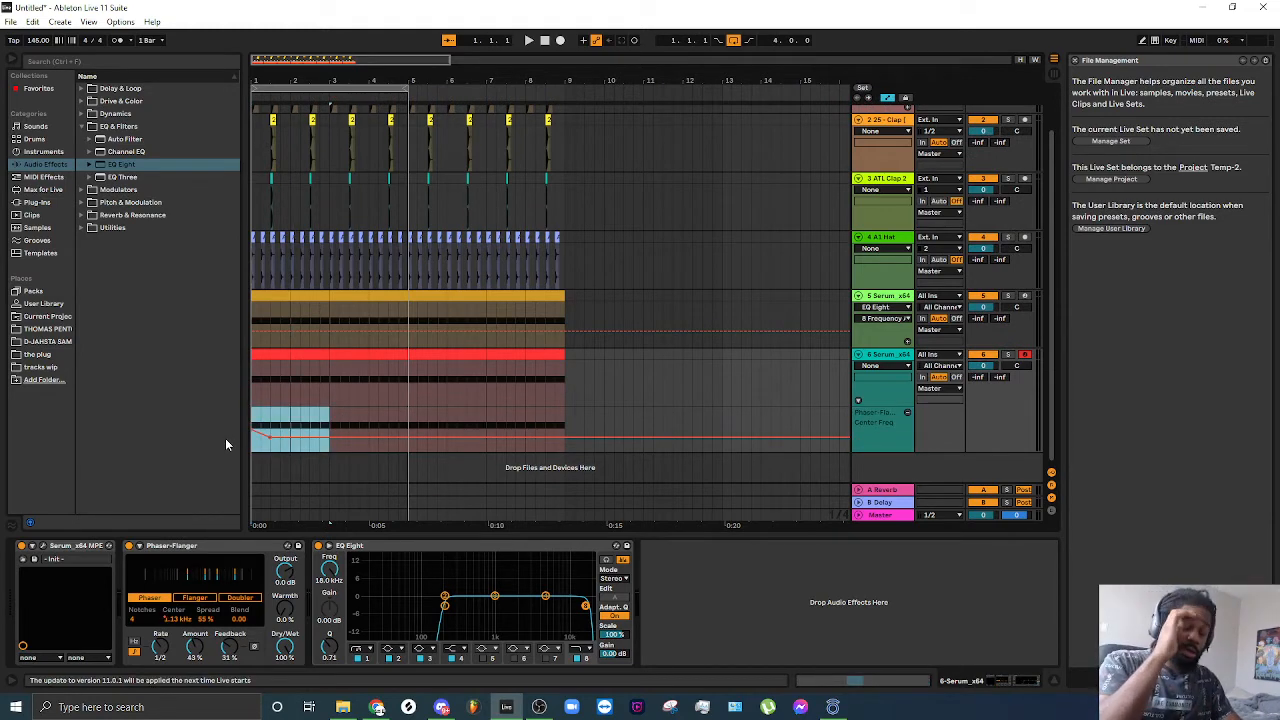
{"action": "key", "text": "ctrl+d"}
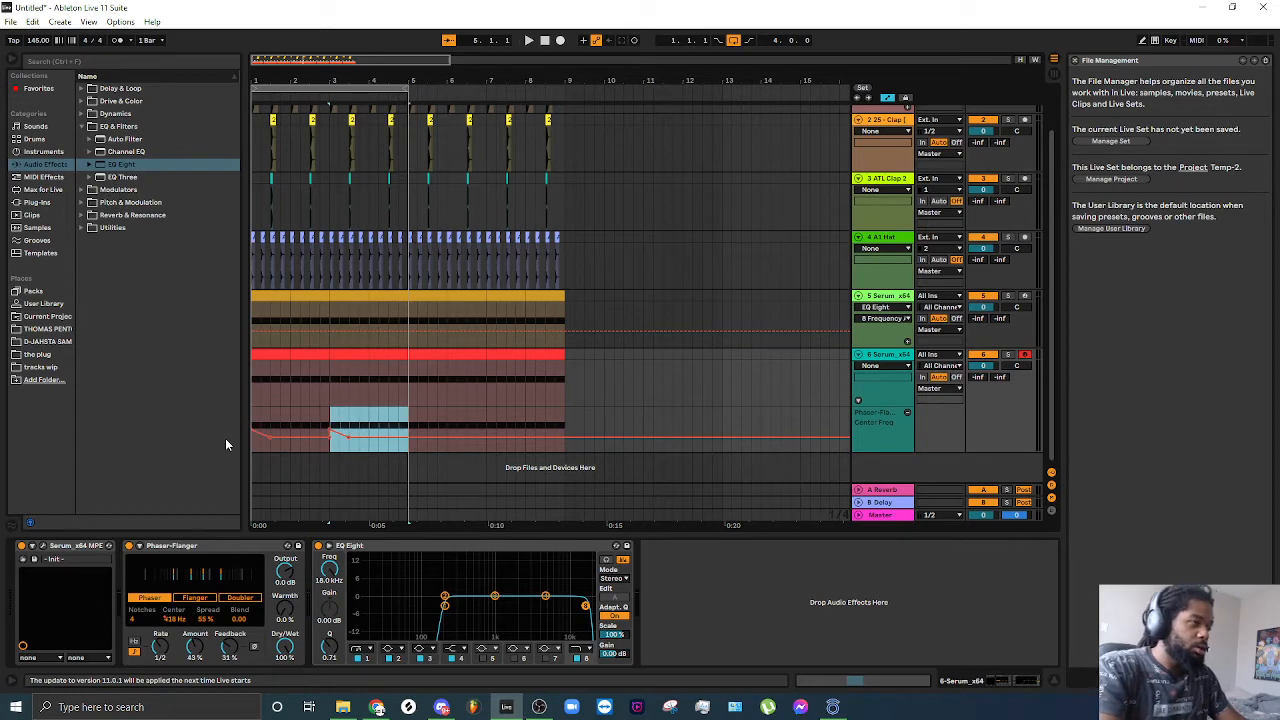
{"action": "key", "text": "ctrl+d"}
{"action": "key", "text": "ctrl+d"}
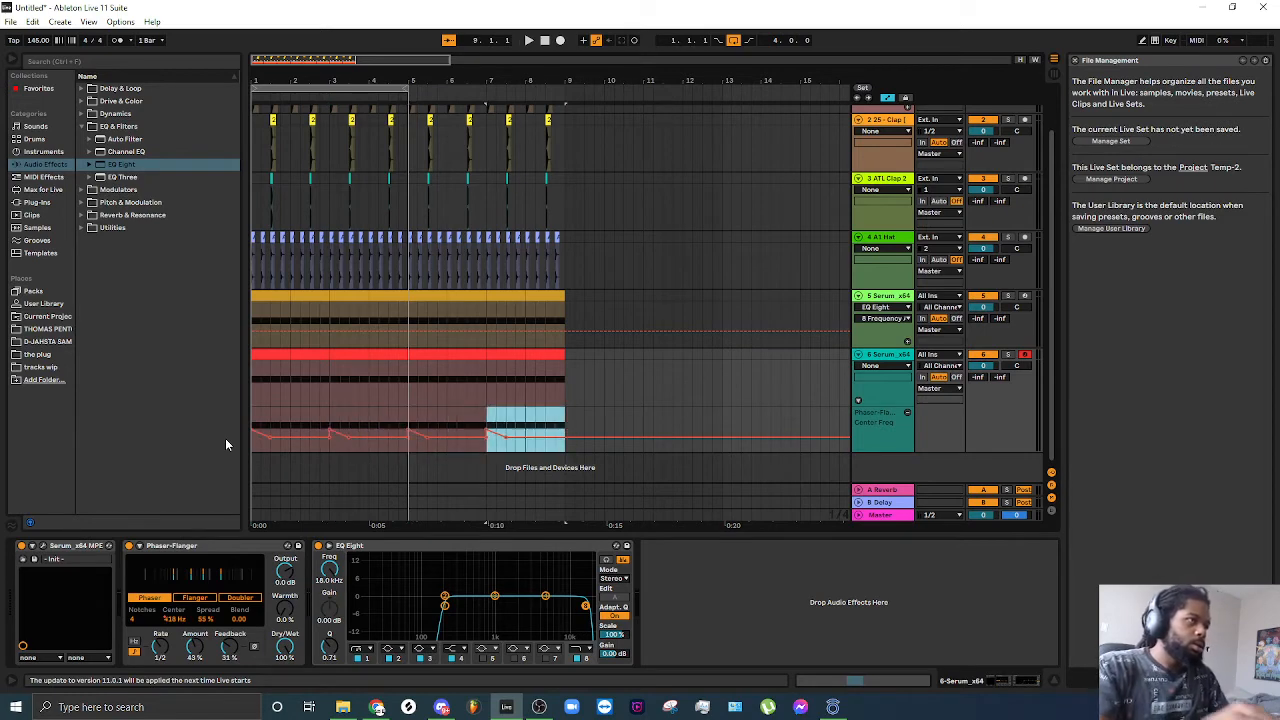
{"action": "left_click", "coordinate": [254, 402]}
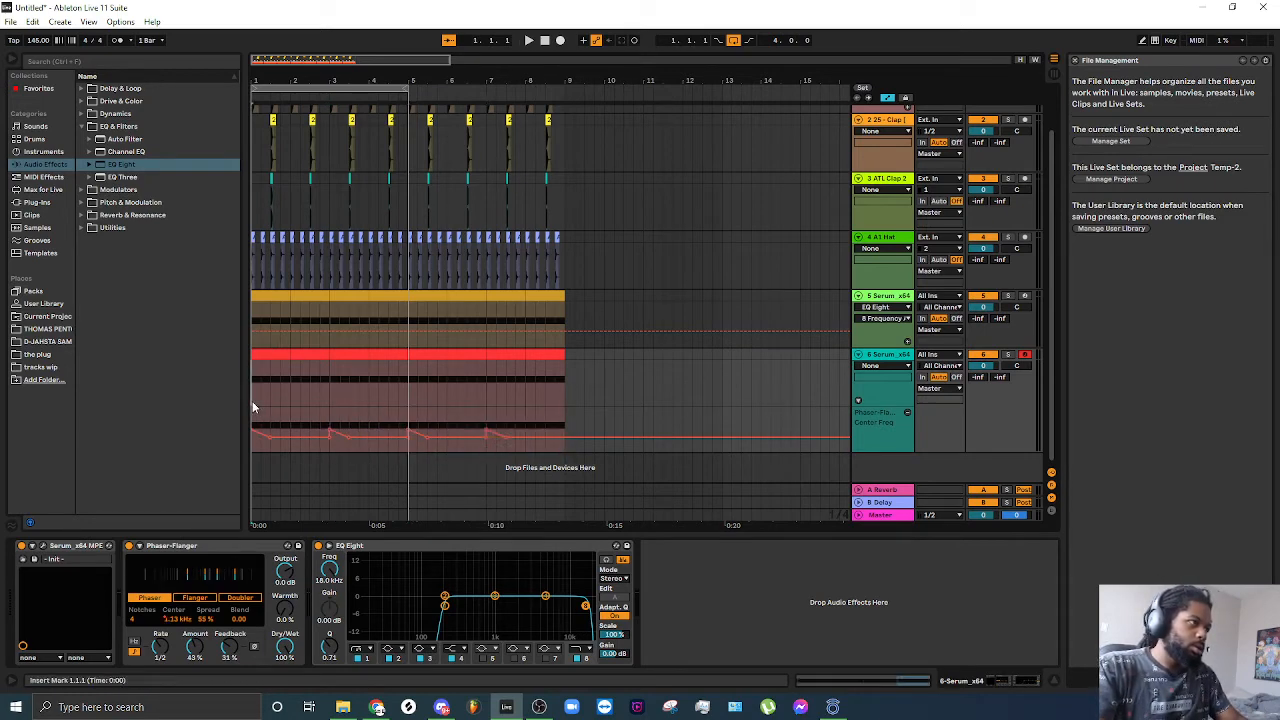
Step: Play the beat from bar 1 and extend the arrangement loop to eight bars, ending at bar 9
{"action": "key", "text": "space"}
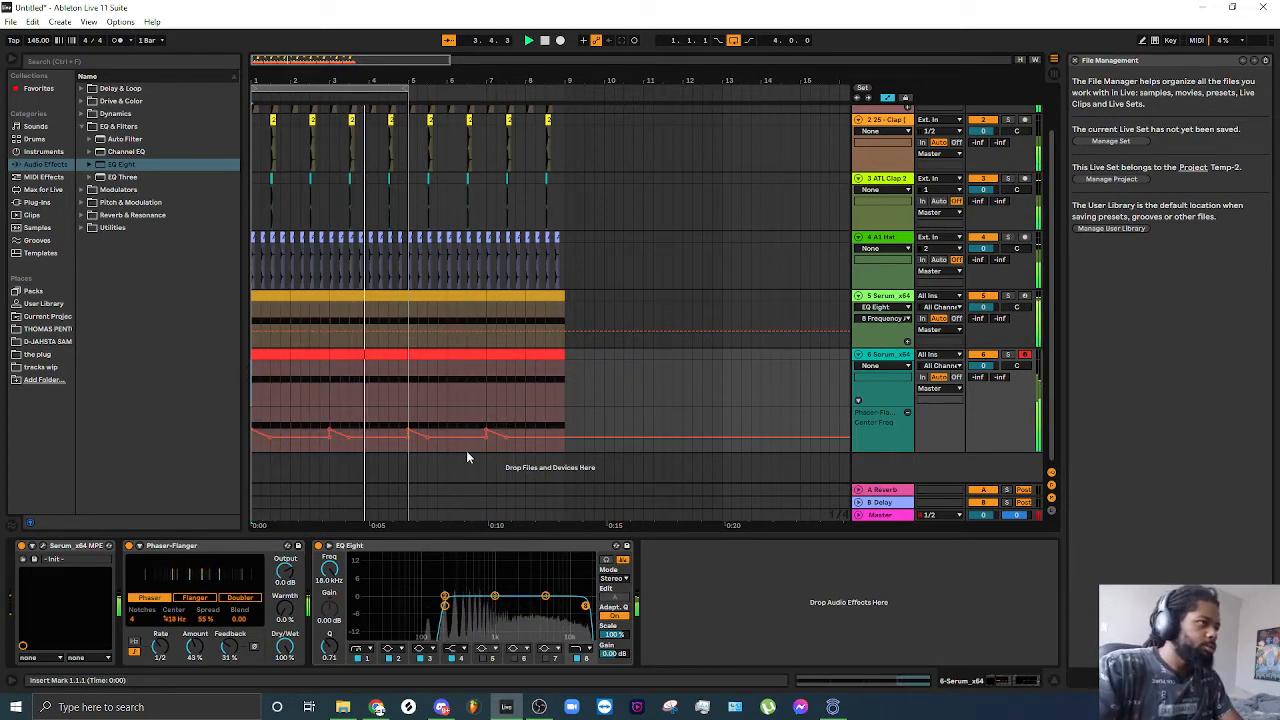
{"action": "left_click", "coordinate": [622, 397]}
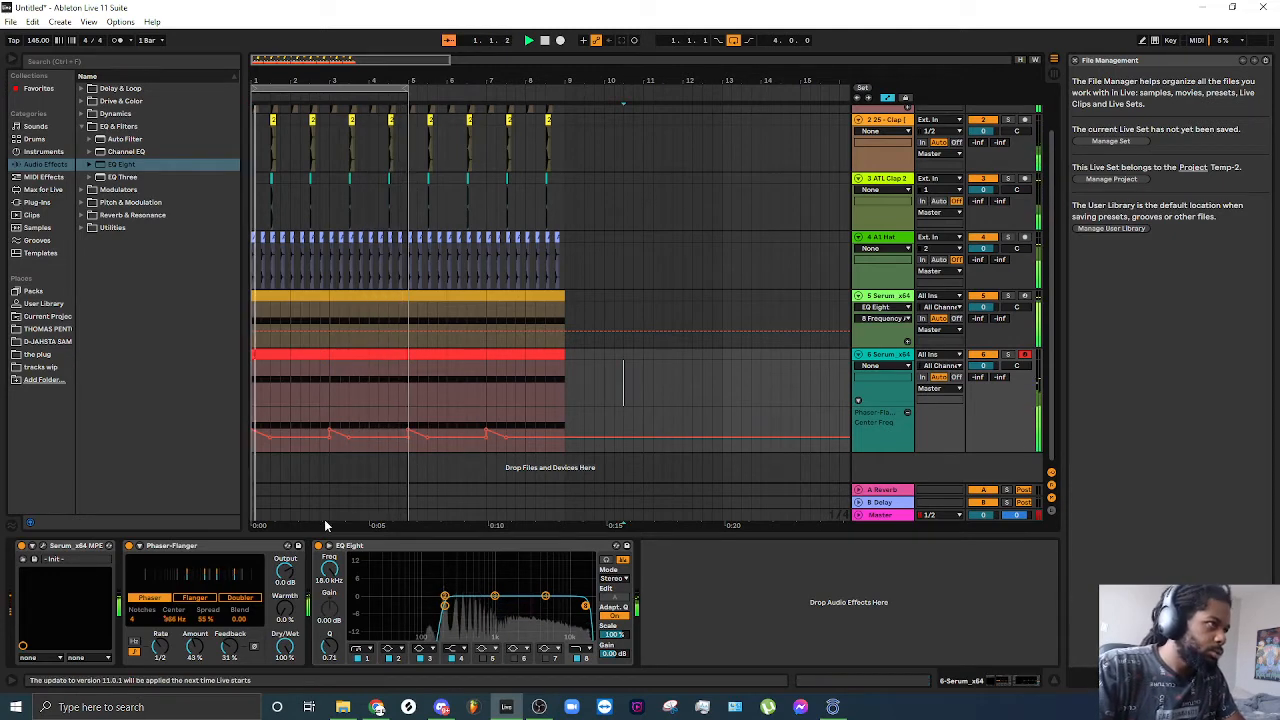
{"action": "left_click", "coordinate": [405, 90]}
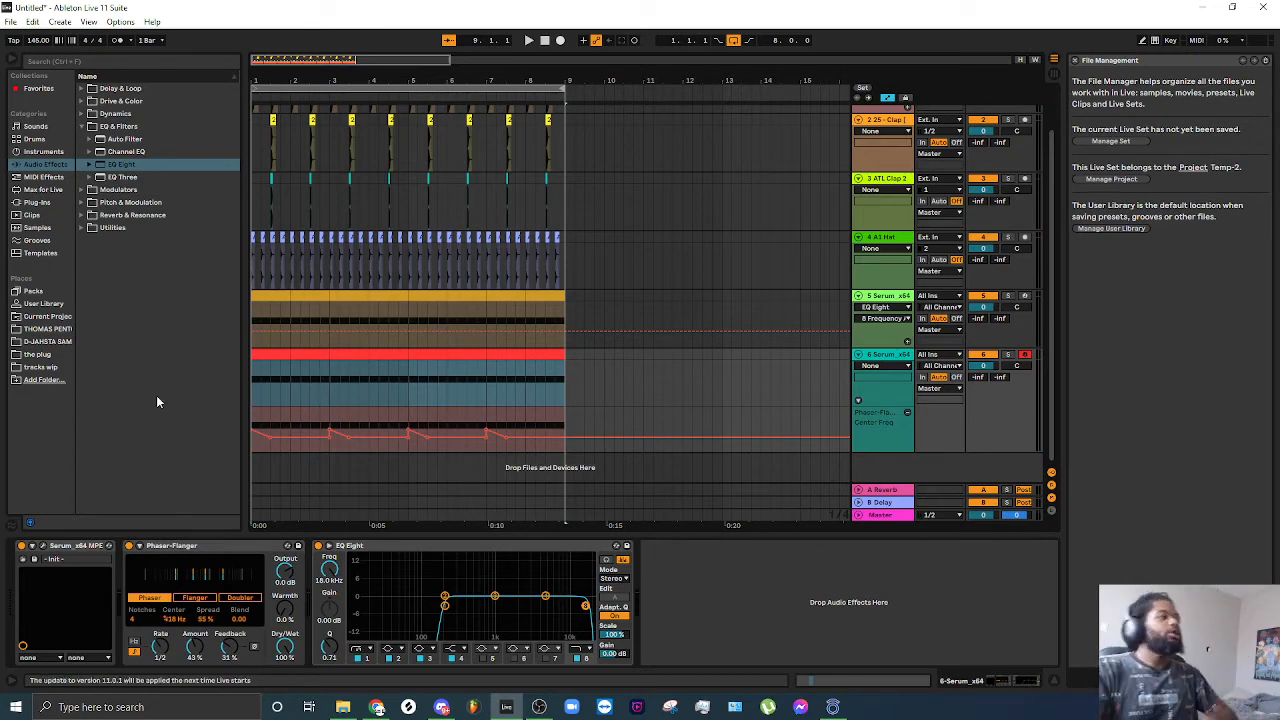
Step: Add a Saturator from Drive & Color to track 6 and place it between the Phaser-Flanger and EQ Eight
{"action": "left_click", "coordinate": [88, 114]}
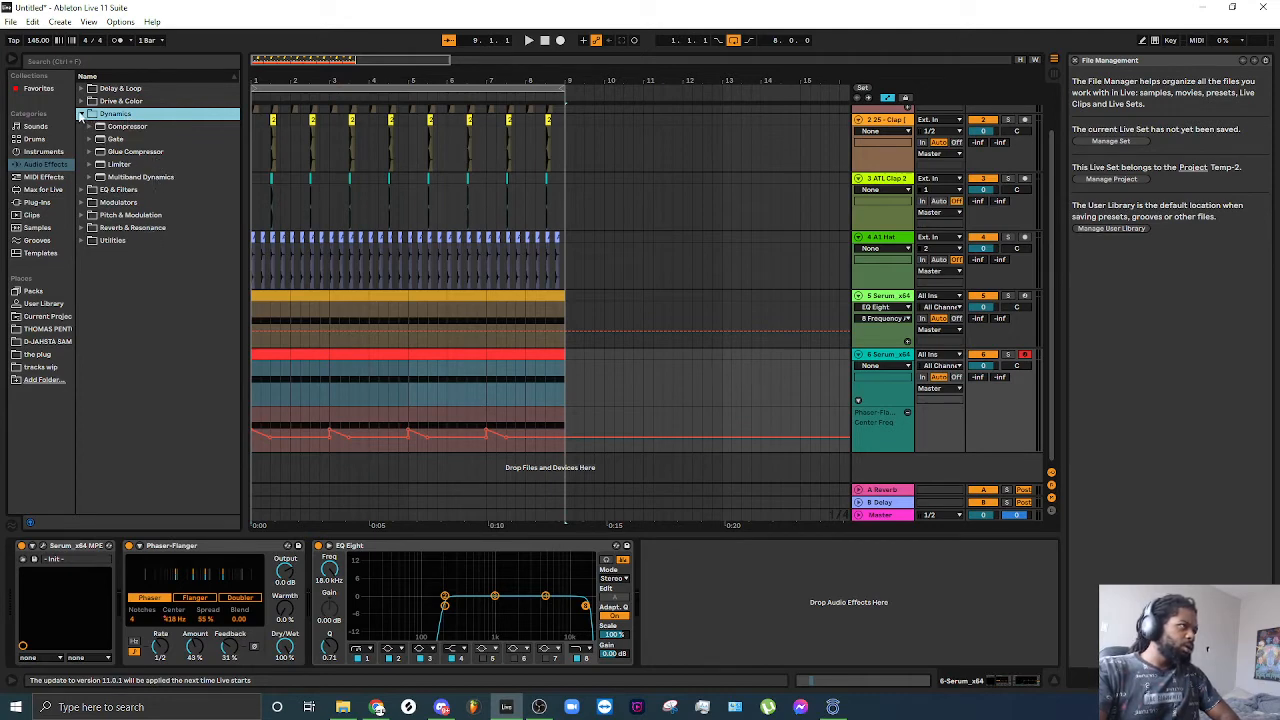
{"action": "left_click", "coordinate": [82, 101]}
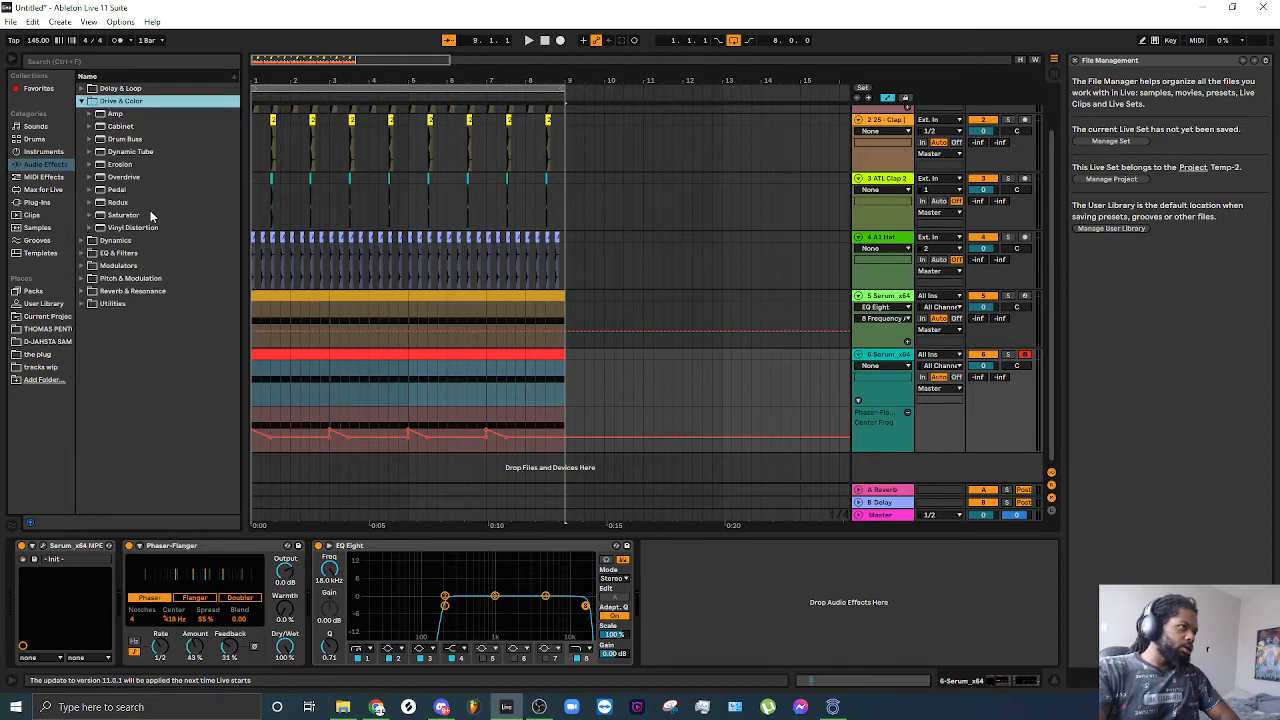
{"action": "left_click_drag", "start_coordinate": [151, 215], "coordinate": [583, 441]}
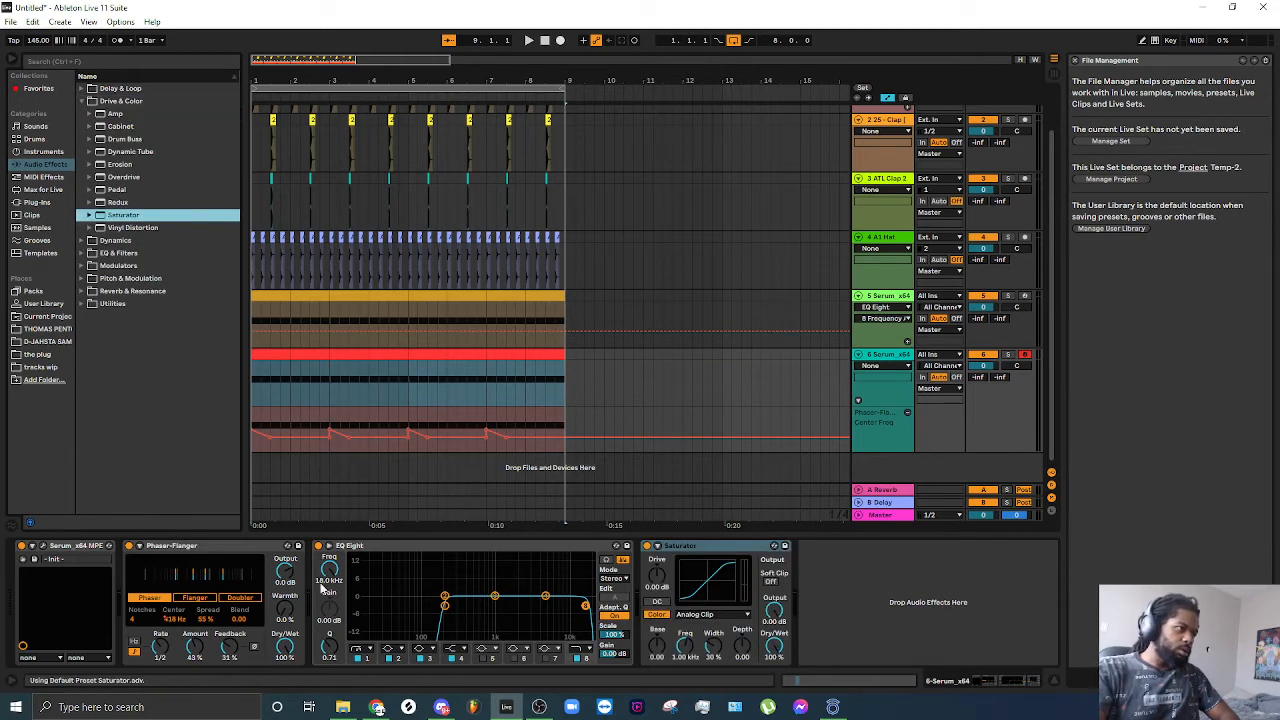
{"action": "left_click_drag", "start_coordinate": [708, 550], "coordinate": [347, 563]}
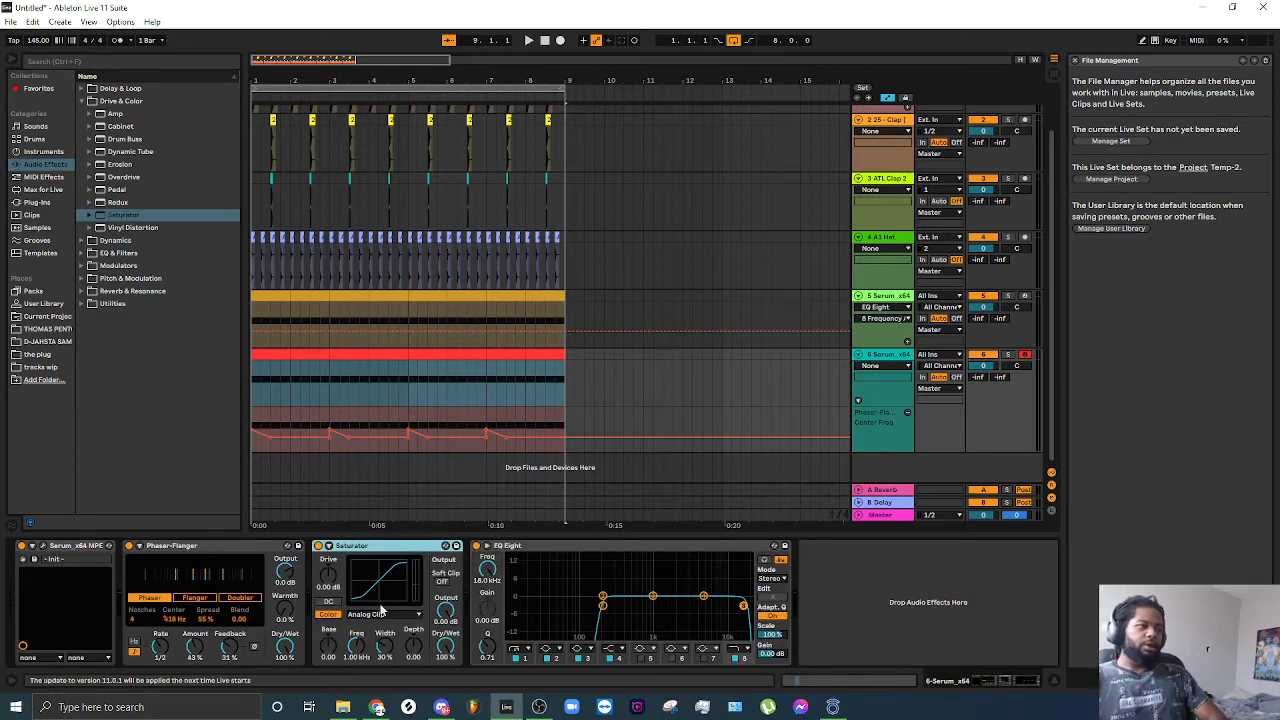
Step: Move track 6's Saturator ahead of the Phaser-Flanger, directly after Serum
{"action": "left_click", "coordinate": [246, 491]}
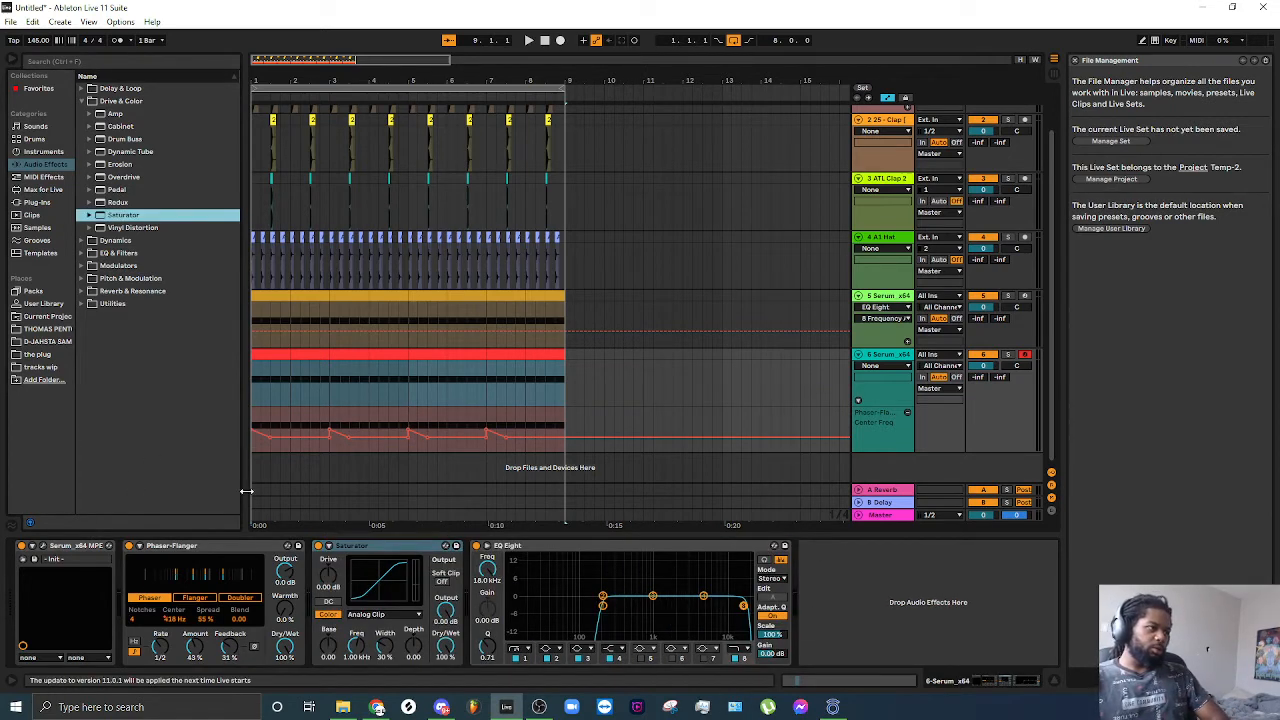
{"action": "left_click", "coordinate": [231, 548]}
{"action": "left_click", "coordinate": [358, 547]}
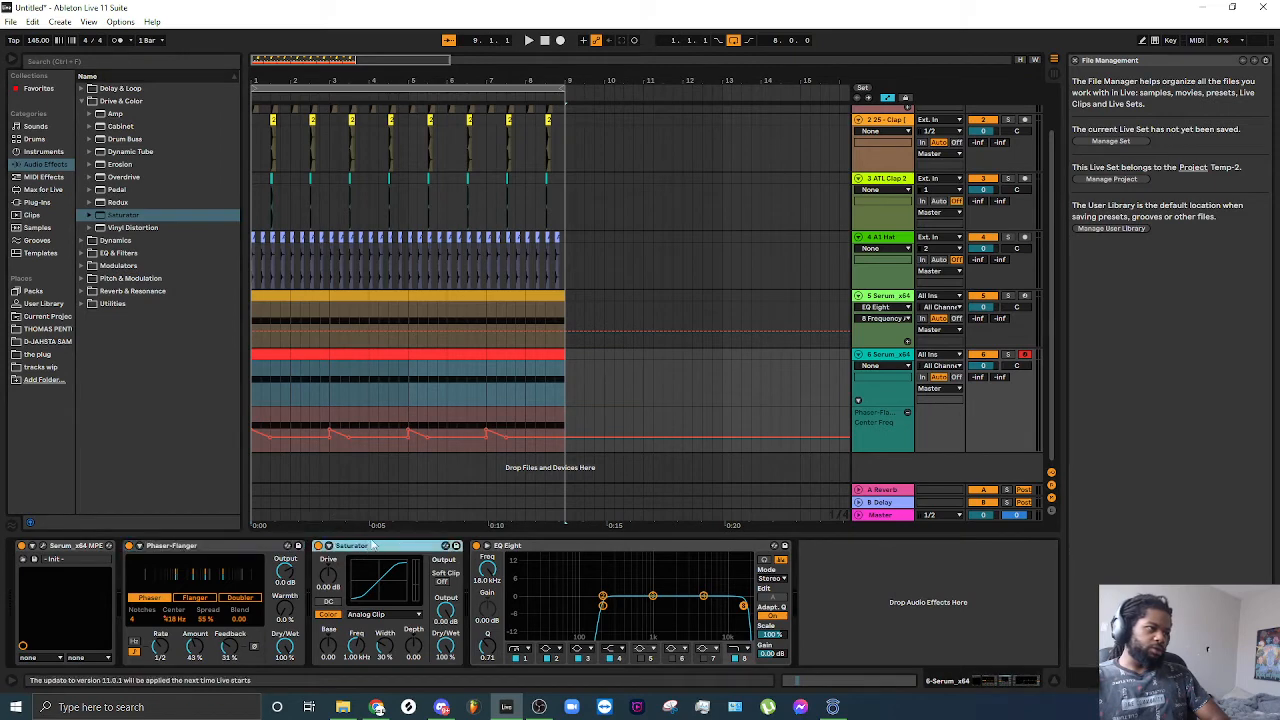
{"action": "left_click", "coordinate": [595, 547]}
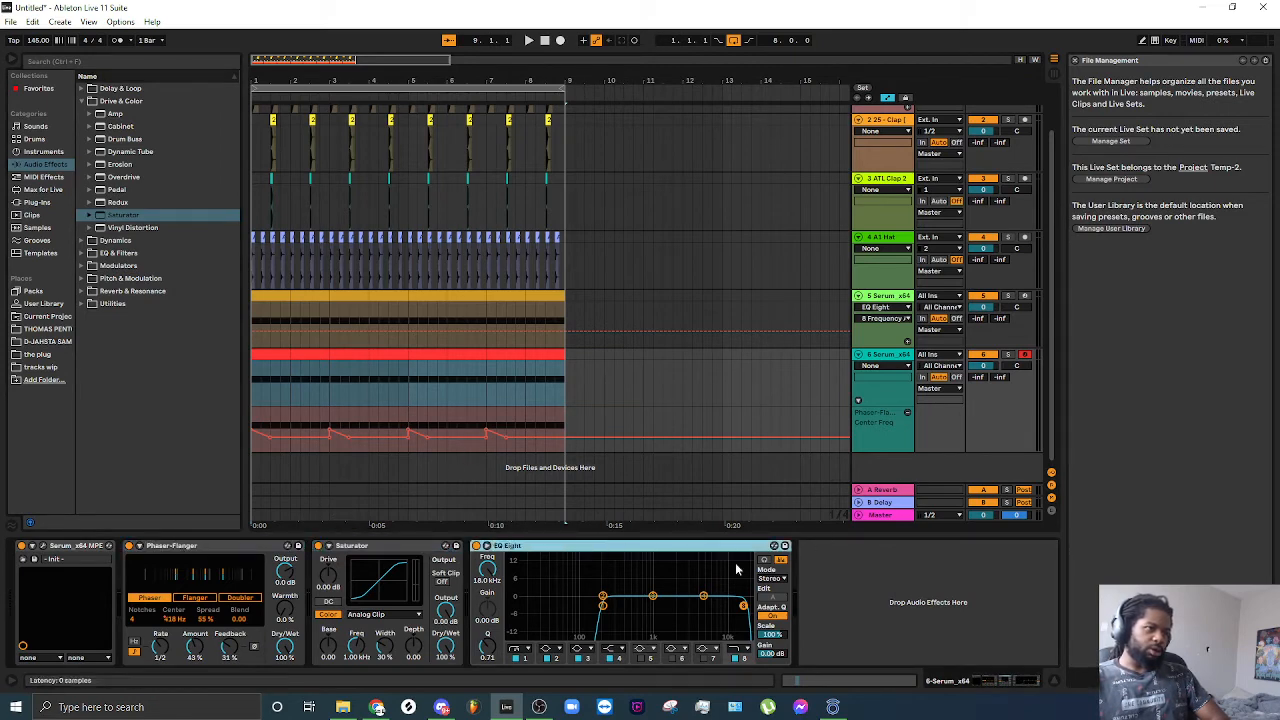
{"action": "left_click", "coordinate": [385, 548]}
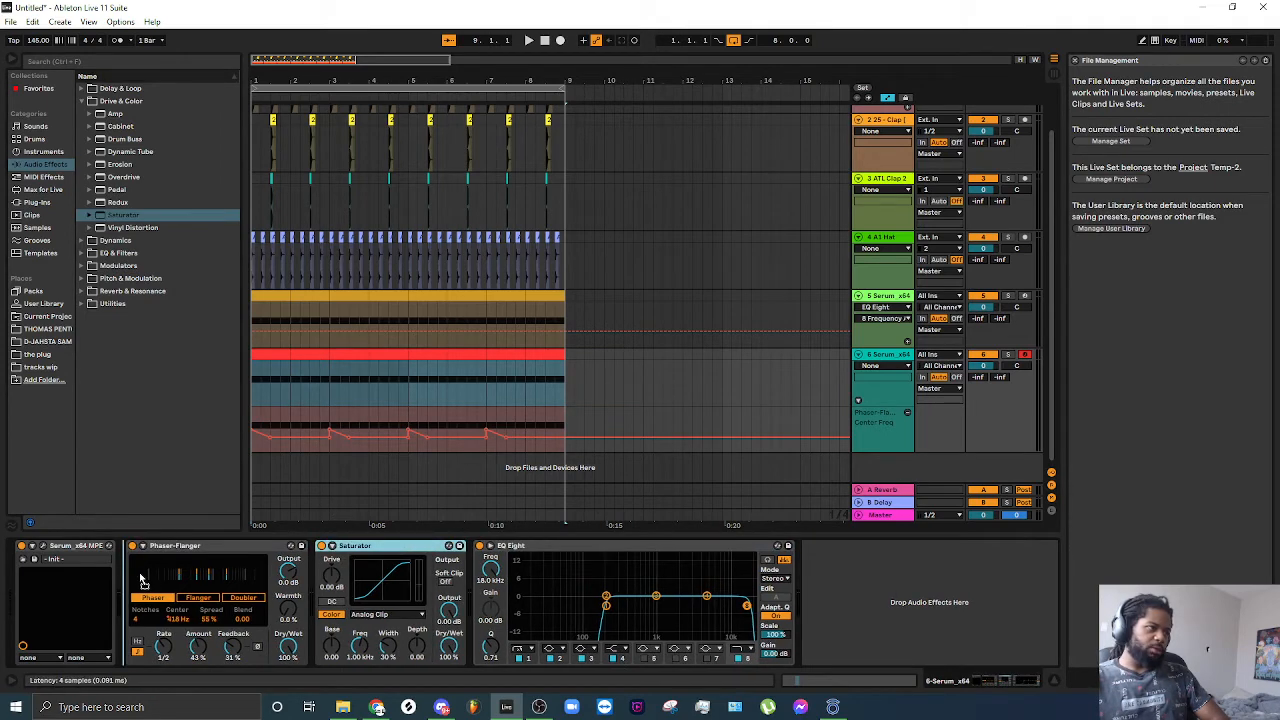
{"action": "left_click_drag", "start_coordinate": [355, 546], "coordinate": [163, 571]}
Step: Set the Saturator's Drive on track 6 to 5.71 dB while playing the beat from bar 1
{"action": "key", "text": "space"}
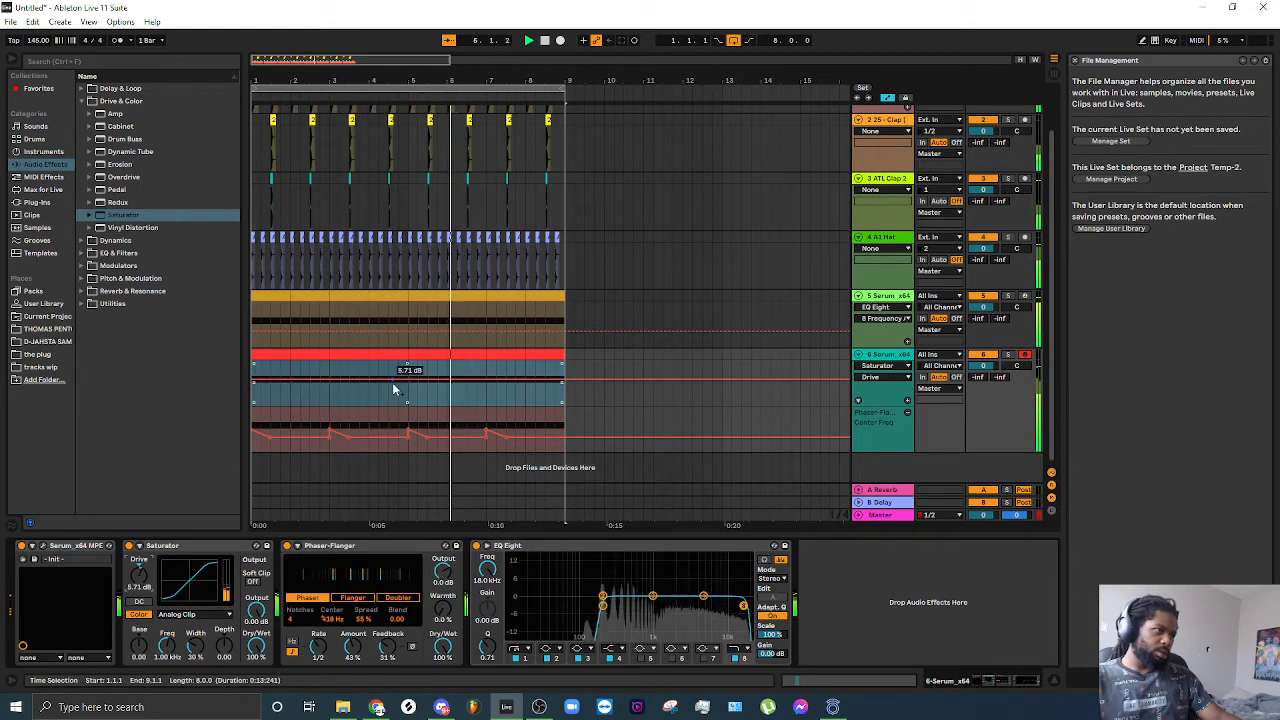
{"action": "key", "text": "space"}
{"action": "key", "text": "space"}
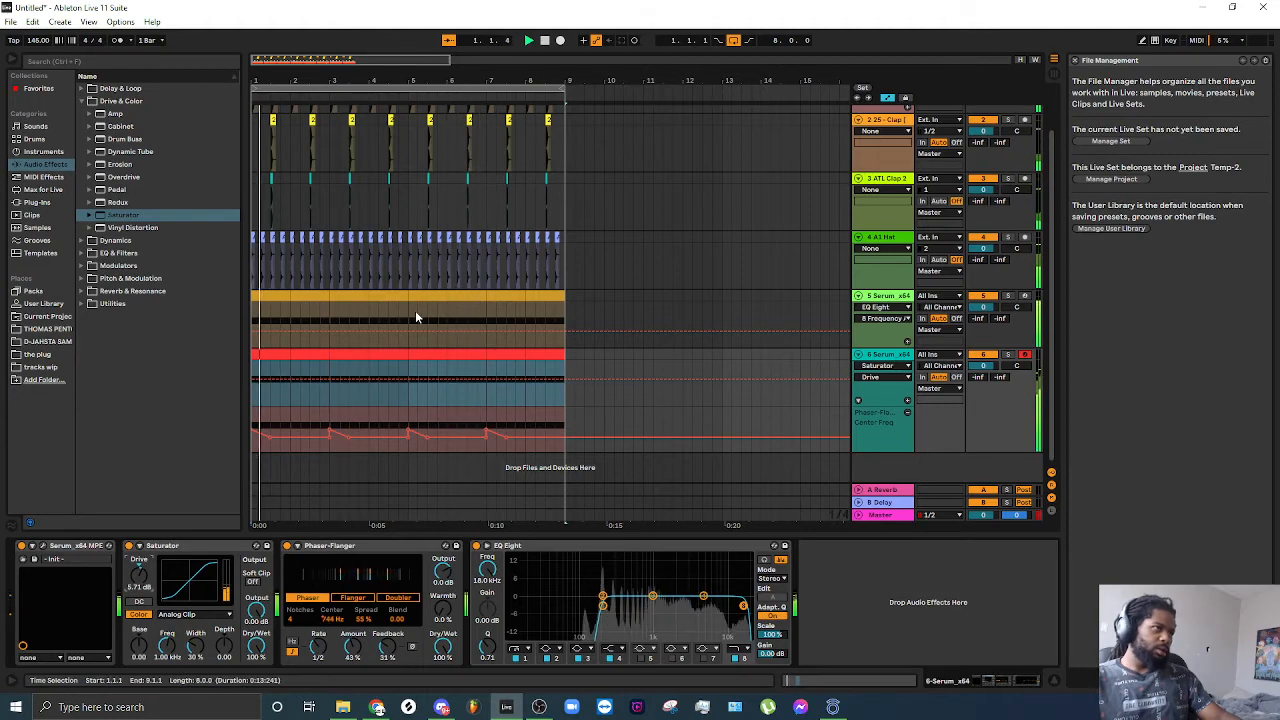
Step: Place the insert marker at bar 5 on track 5, check the recording in OBS, and return to Ableton Live
{"action": "left_click", "coordinate": [406, 322]}
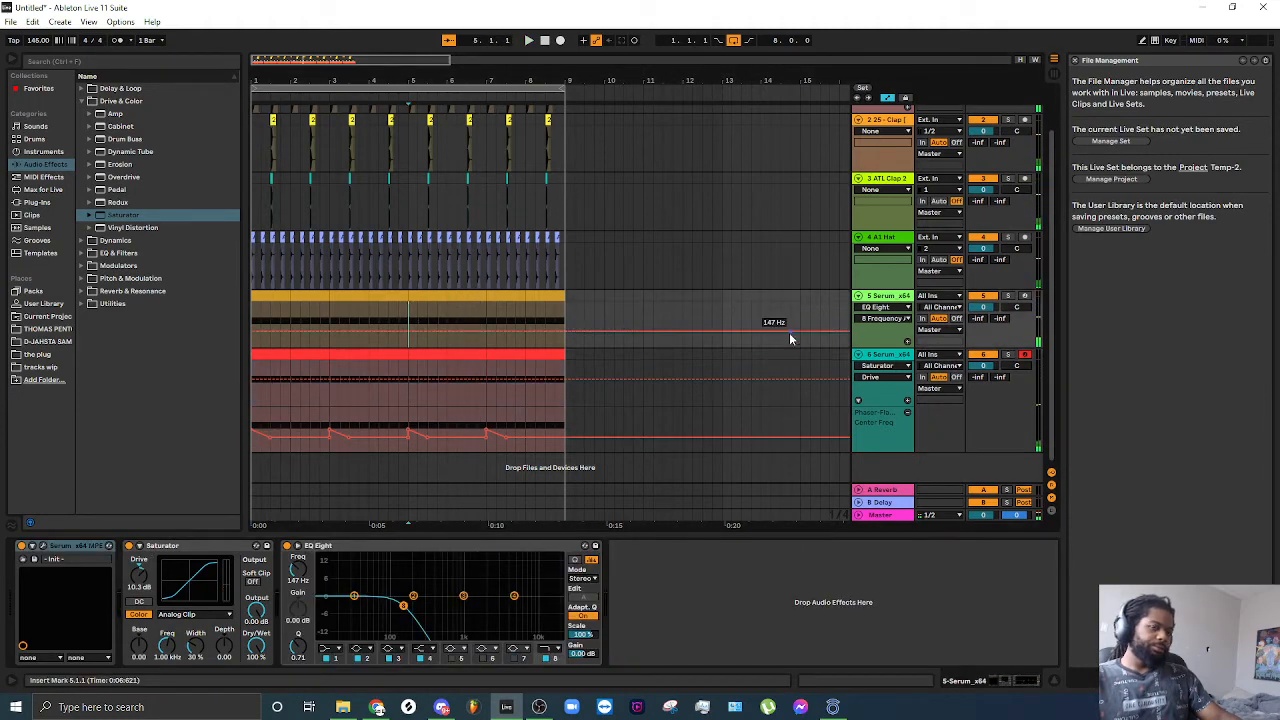
{"action": "left_click", "coordinate": [539, 707]}
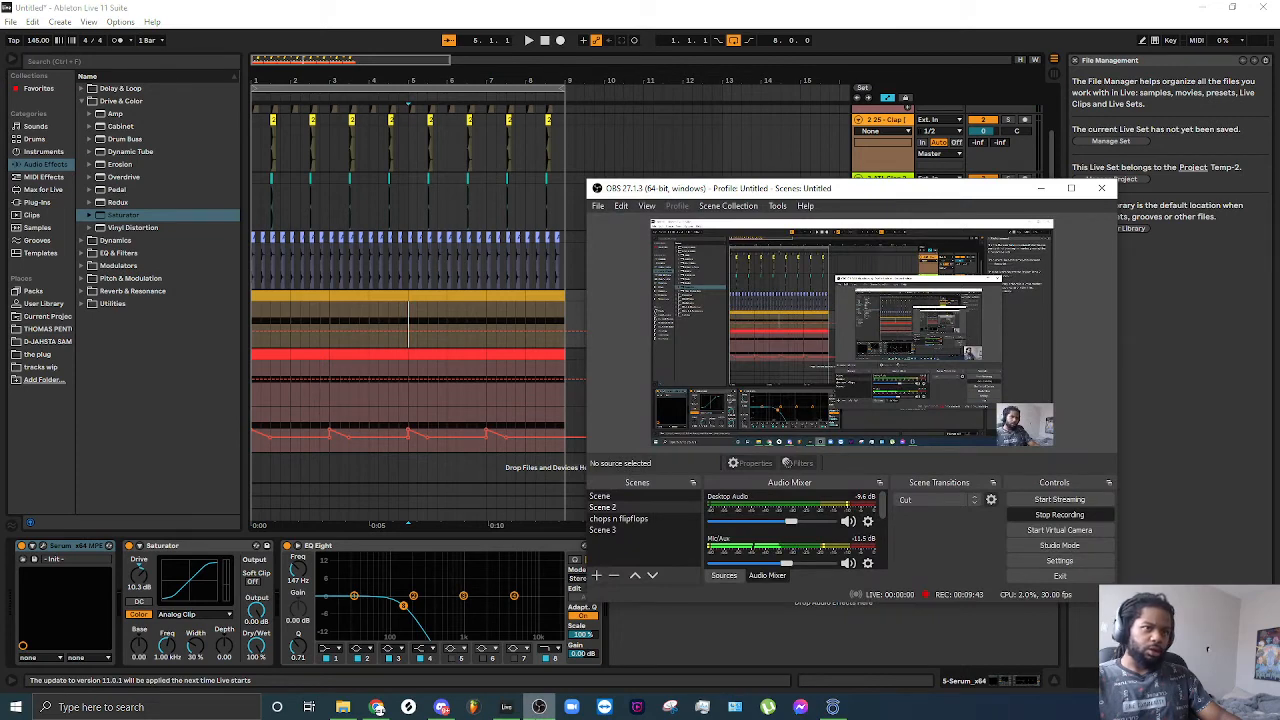
{"action": "left_click", "coordinate": [539, 707]}
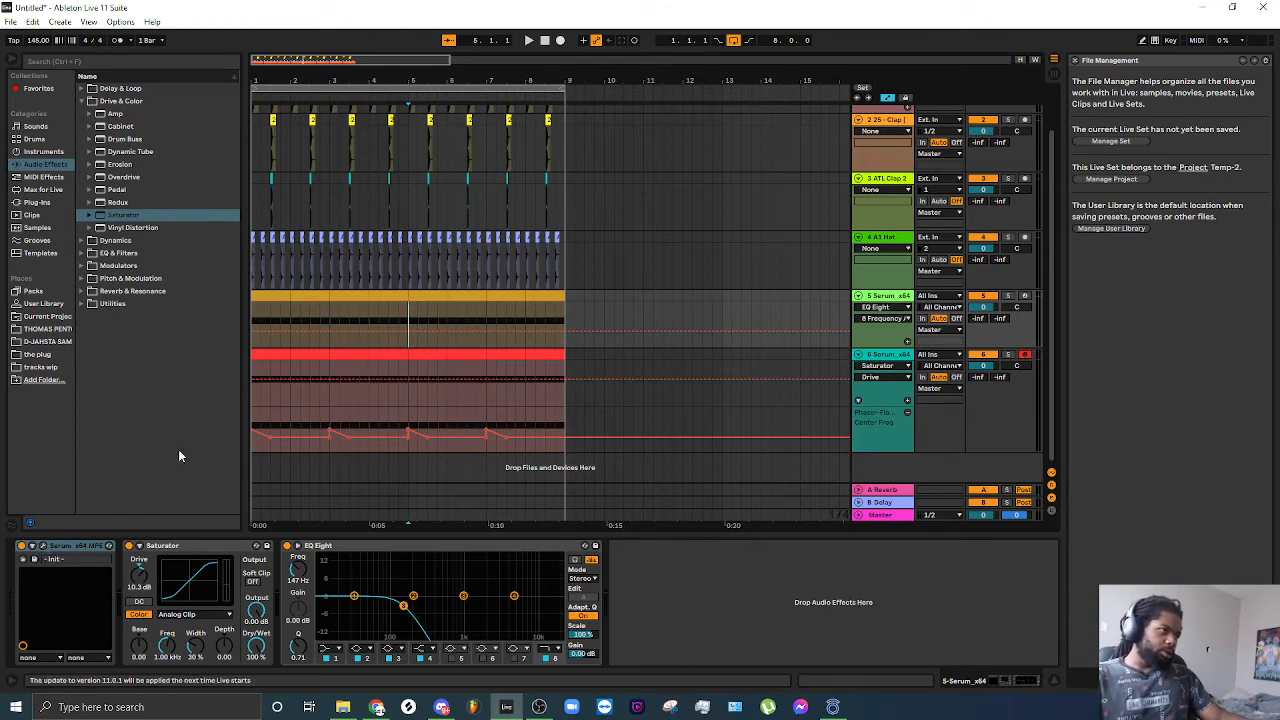
Step: Play the beat again from bar 1 with track 6 selected to hear the saturated synth
{"action": "left_click", "coordinate": [254, 402]}
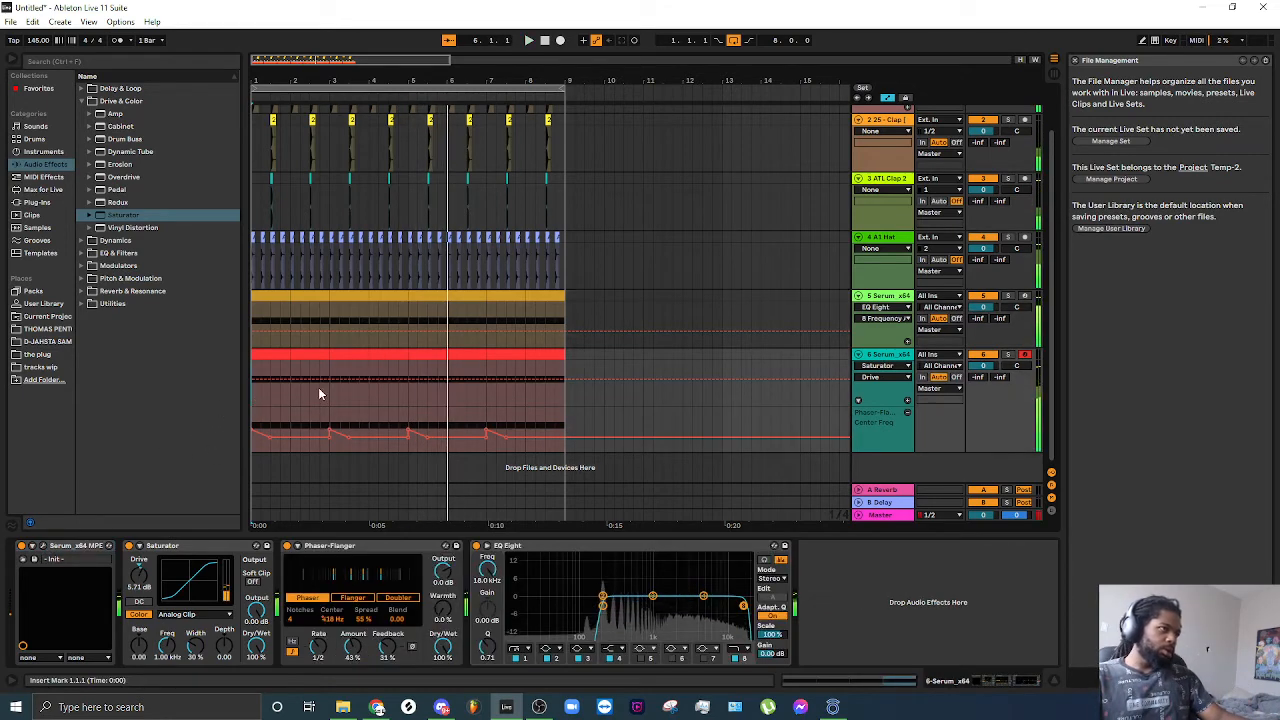
{"action": "key", "text": "space"}
{"action": "key", "text": "space"}
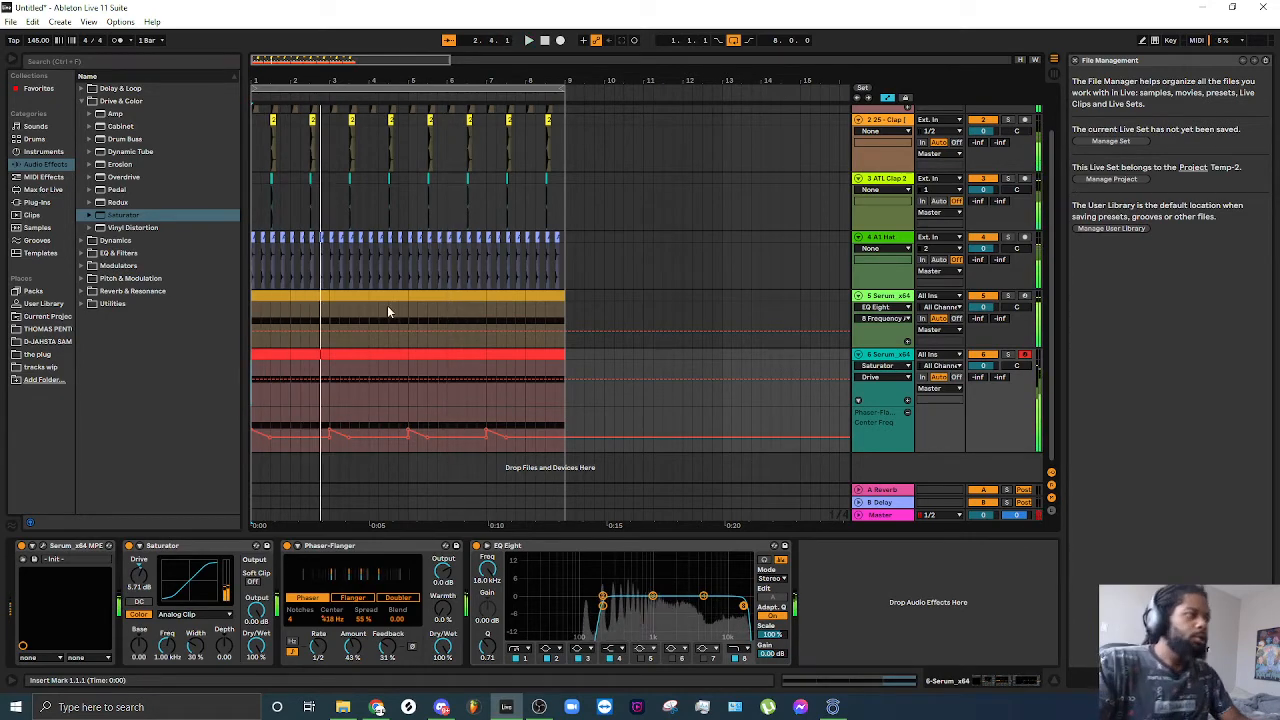
Step: Try an LFO 1 rate of 1/2 in track 6's Serum and move its window clear of the arrangement
{"action": "left_click", "coordinate": [43, 549]}
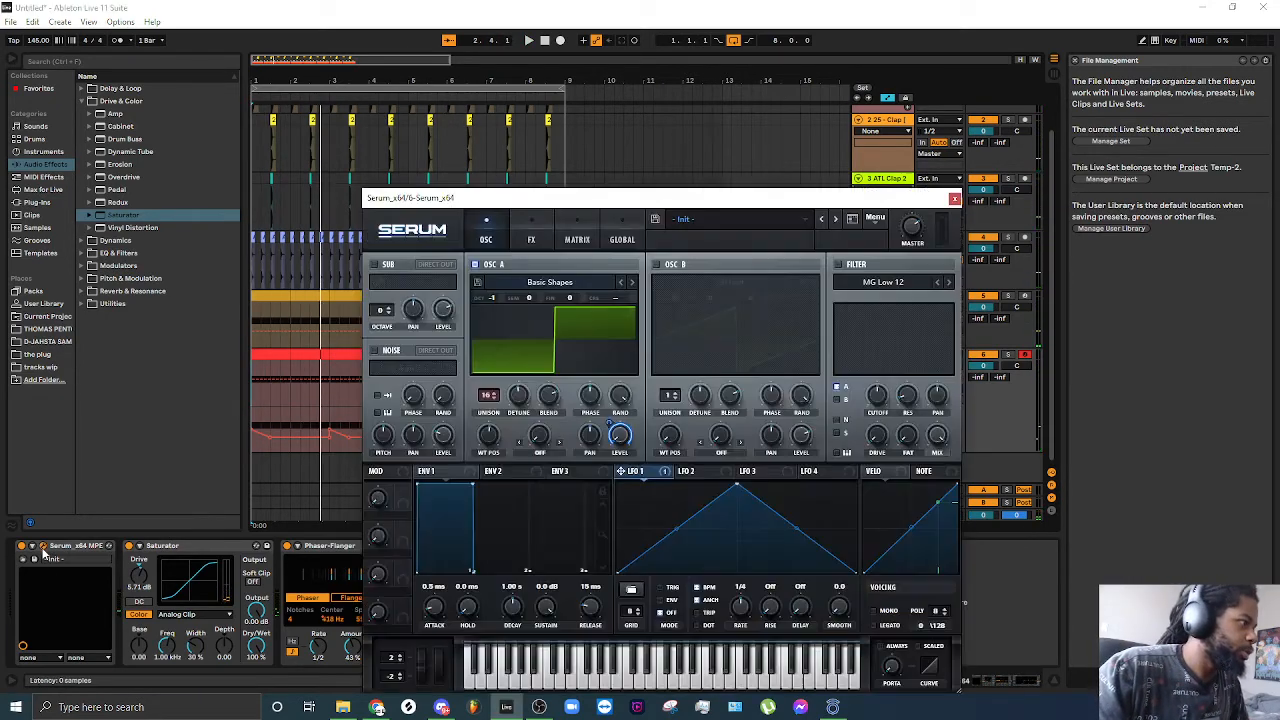
{"action": "left_click_drag", "start_coordinate": [671, 195], "coordinate": [799, 182]}
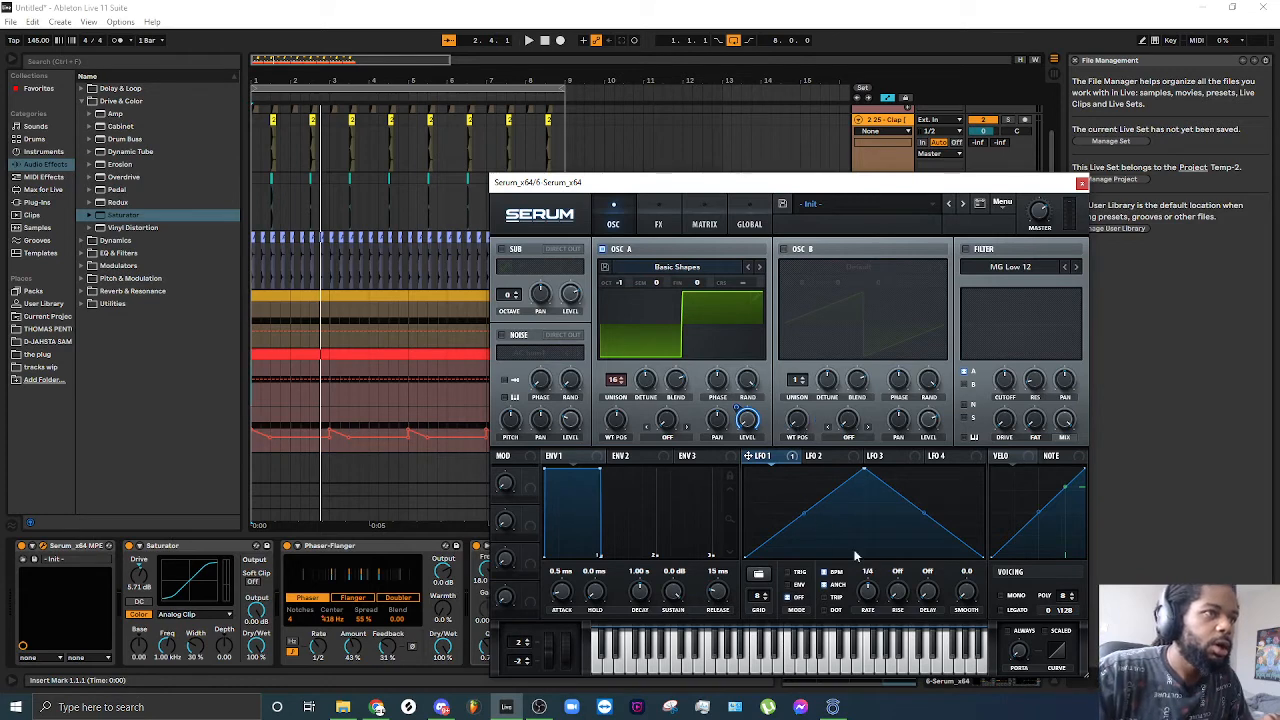
{"action": "left_click_drag", "start_coordinate": [869, 594], "coordinate": [871, 603]}
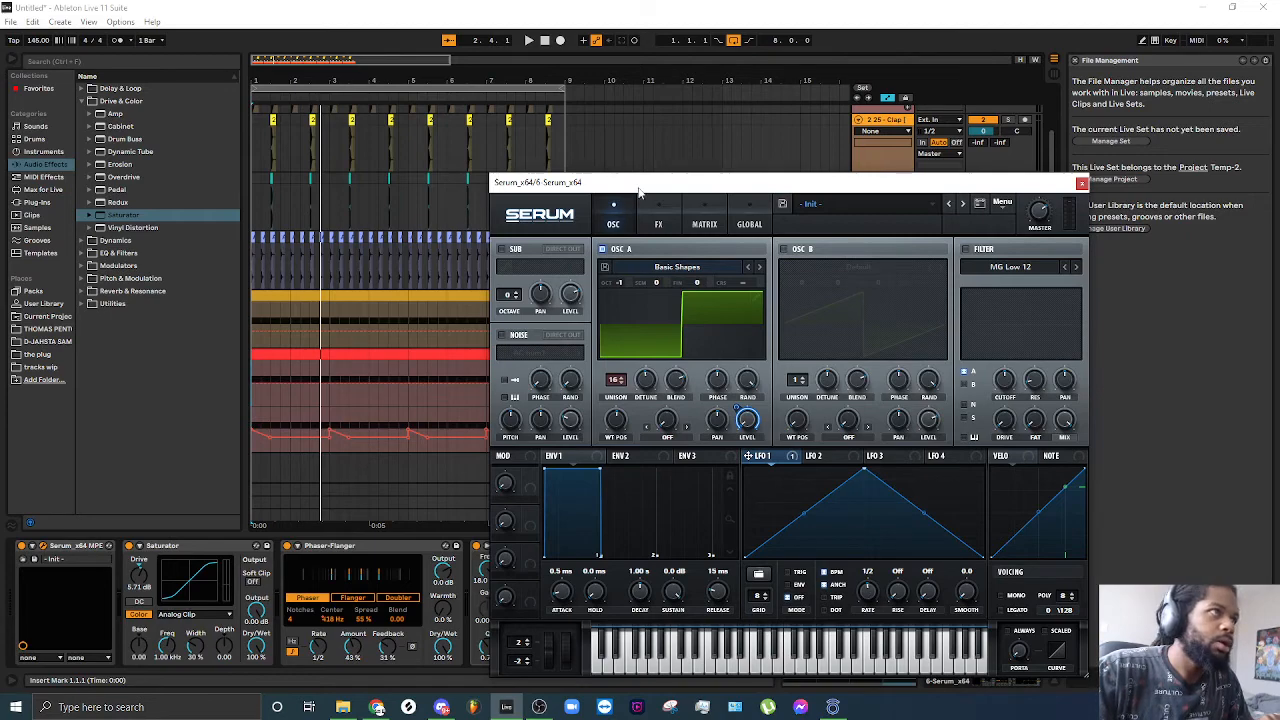
{"action": "left_click_drag", "start_coordinate": [640, 188], "coordinate": [525, 615]}
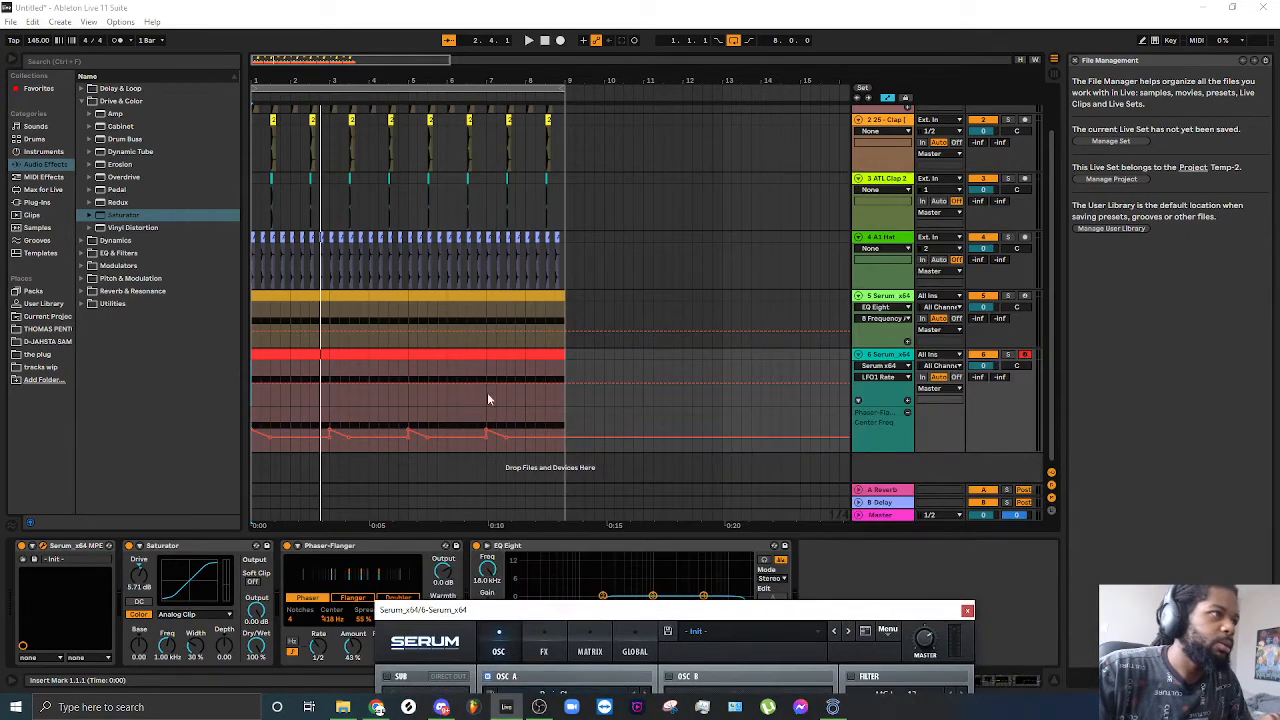
Step: Hide the Phaser-Flanger Center Freq automation lane on track 6 and play the beat from bar 5
{"action": "left_click", "coordinate": [908, 411]}
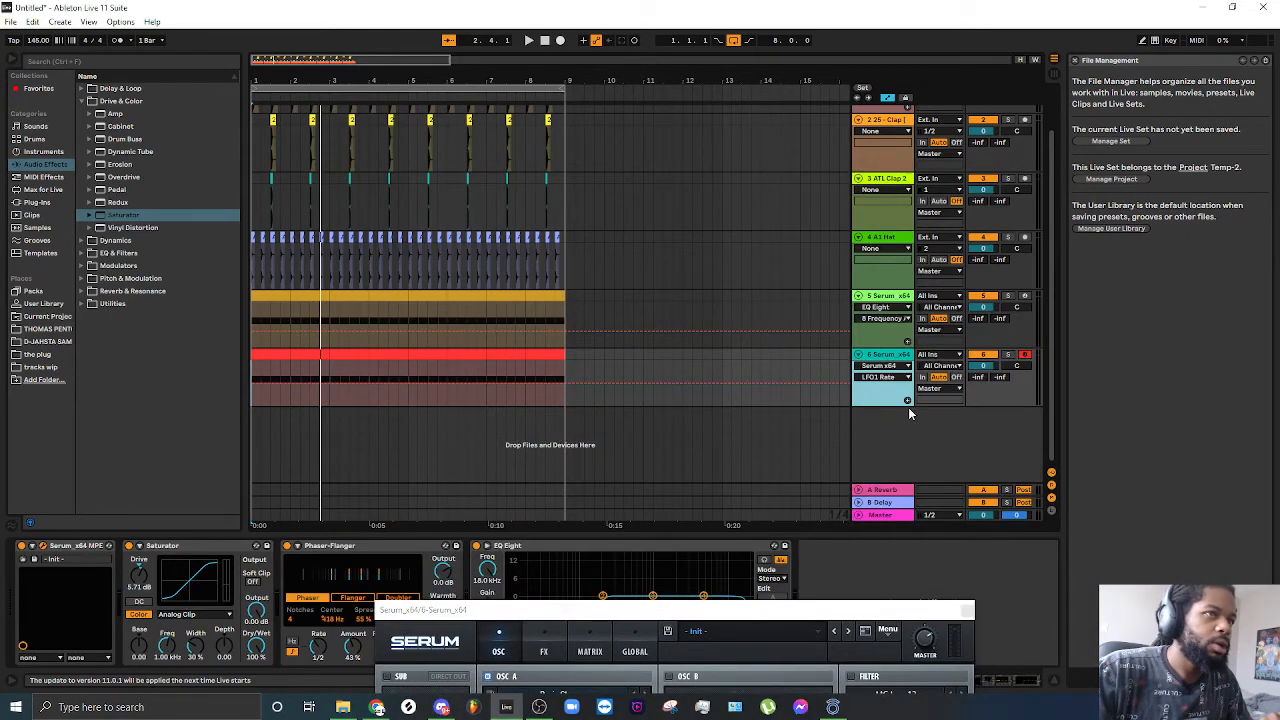
{"action": "left_click", "coordinate": [410, 364]}
{"action": "key", "text": "space"}
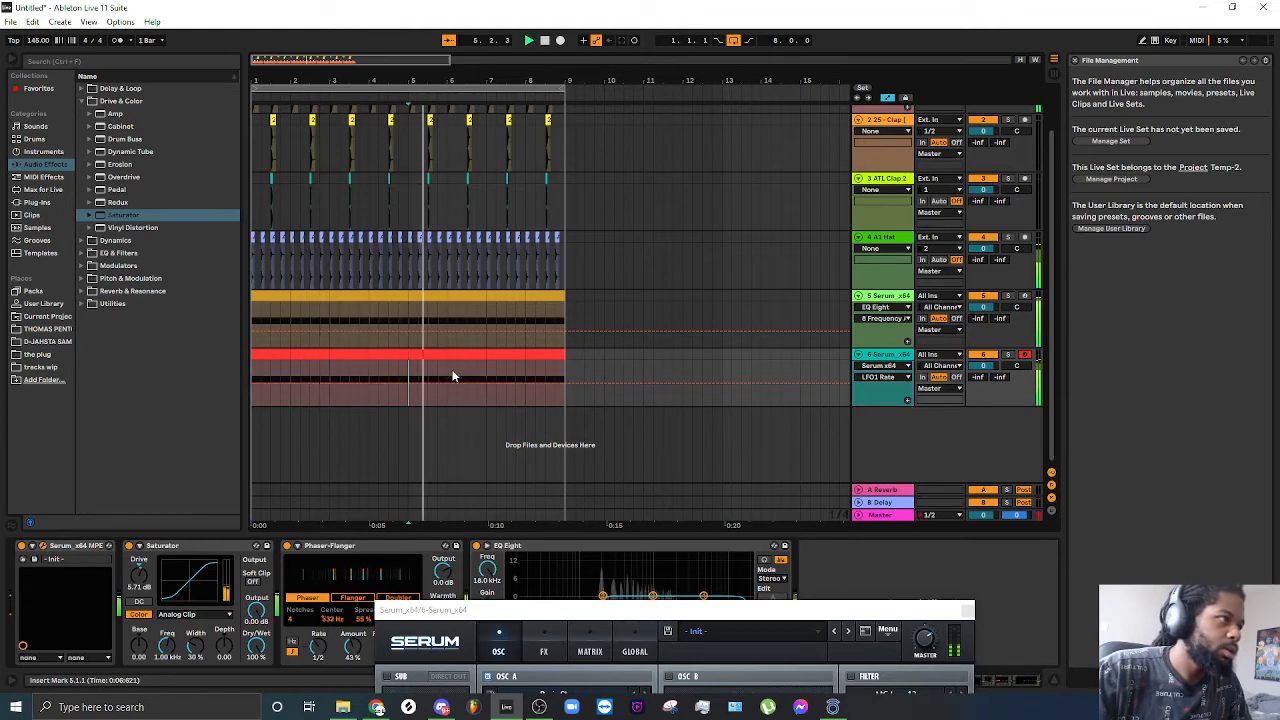
{"action": "key", "text": "space"}
{"action": "key", "text": "space"}
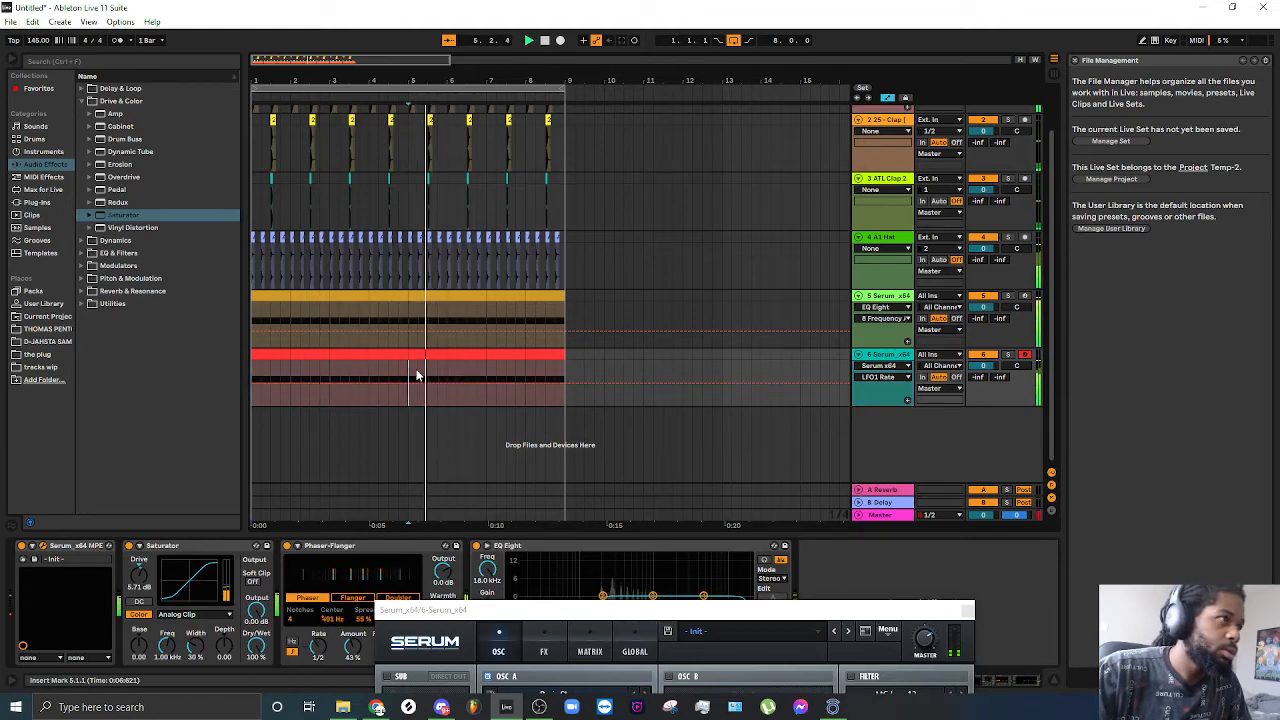
{"action": "key", "text": "space"}
Step: Return LFO 1's rate in track 6's Serum to 1/4 and play from bar 5 again
{"action": "left_click_drag", "start_coordinate": [601, 609], "coordinate": [686, 268]}
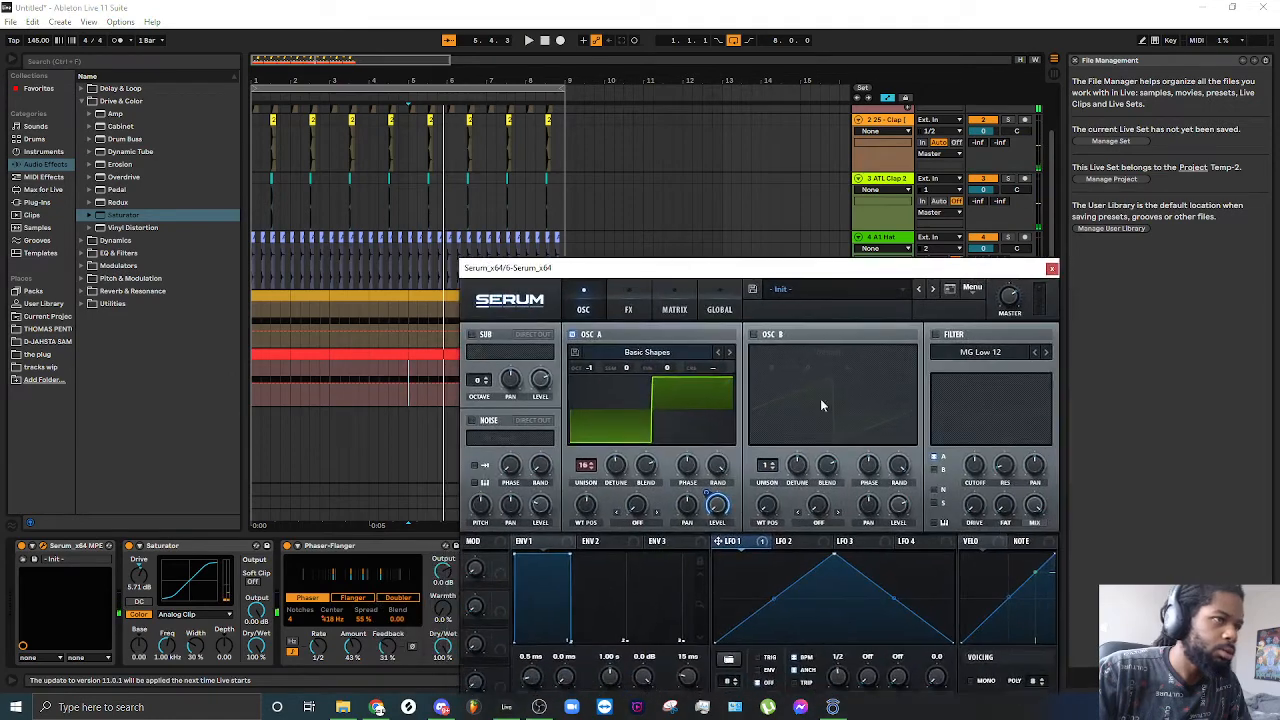
{"action": "left_click_drag", "start_coordinate": [810, 272], "coordinate": [809, 135]}
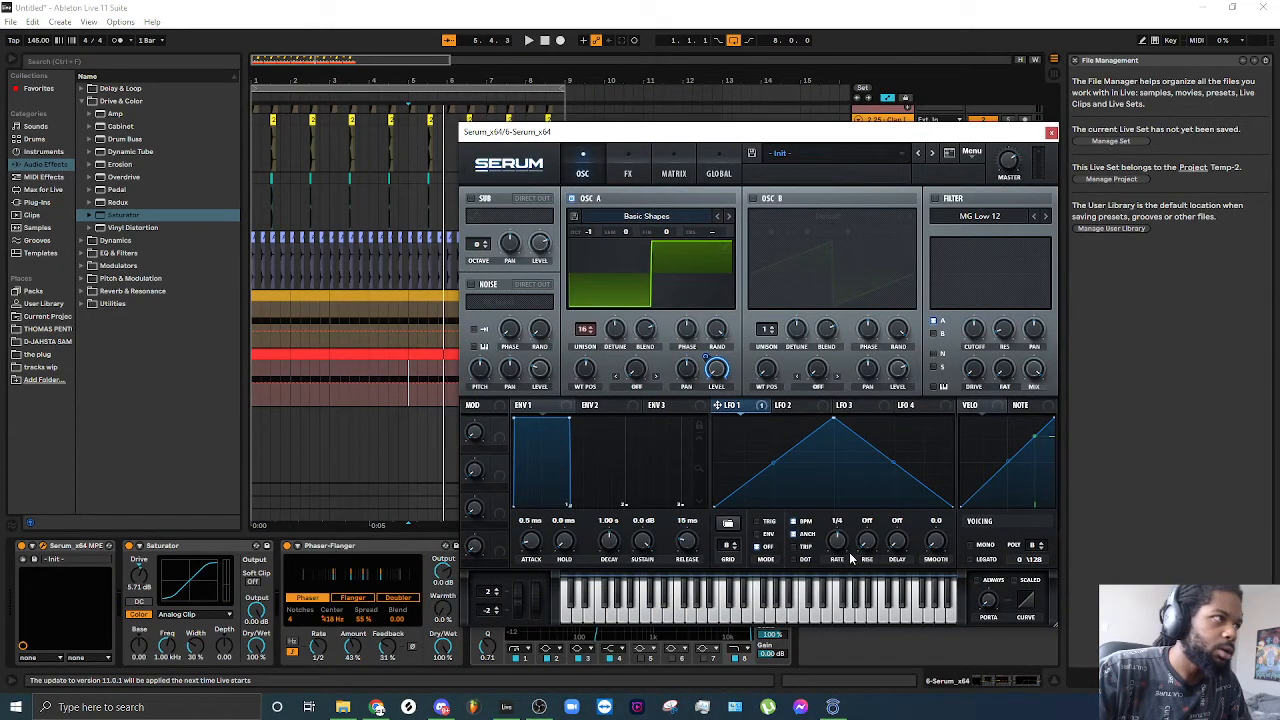
{"action": "left_click_drag", "start_coordinate": [642, 131], "coordinate": [454, 503]}
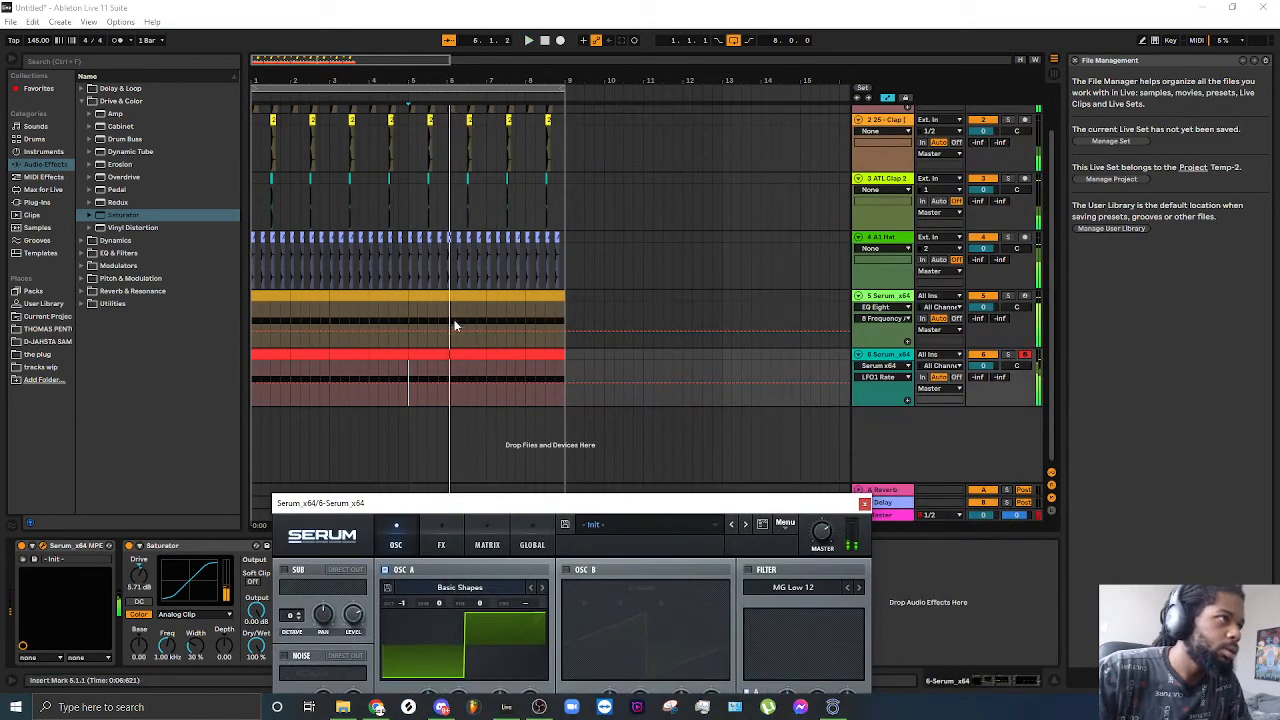
Step: Set the arrangement to a fixed grid of 1/2
{"action": "right_click", "coordinate": [451, 340]}
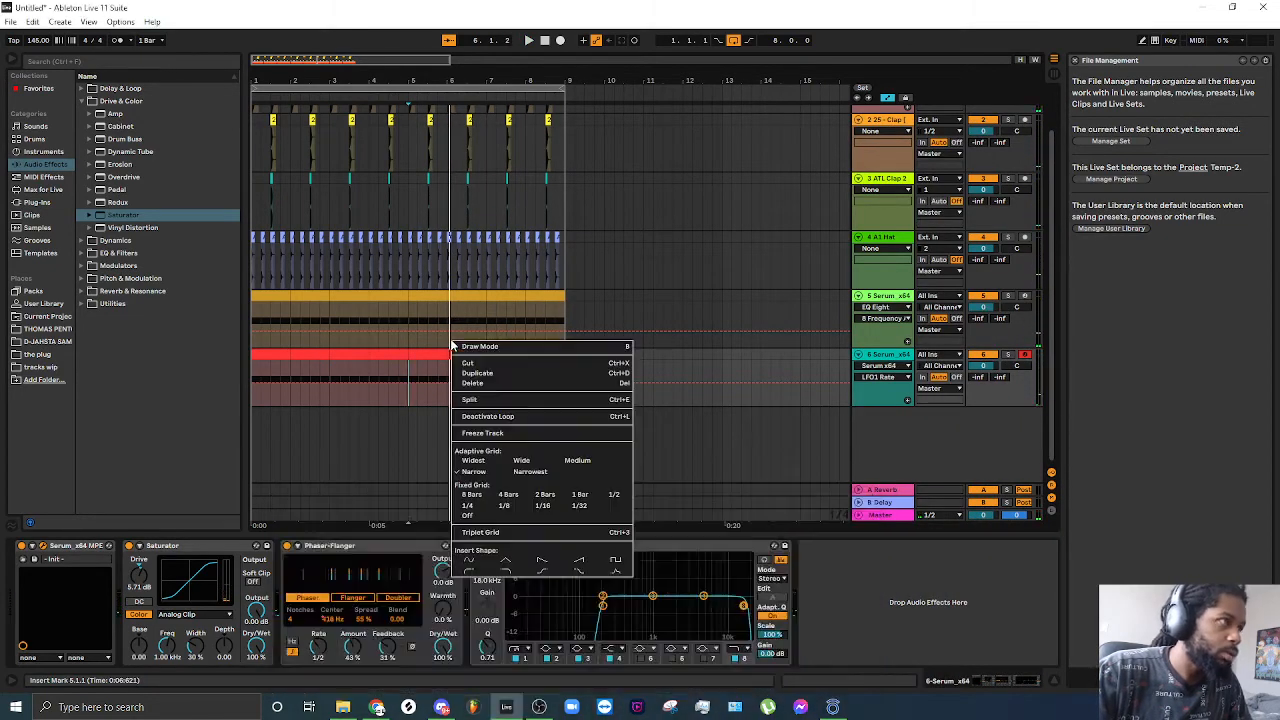
{"action": "left_click", "coordinate": [580, 495]}
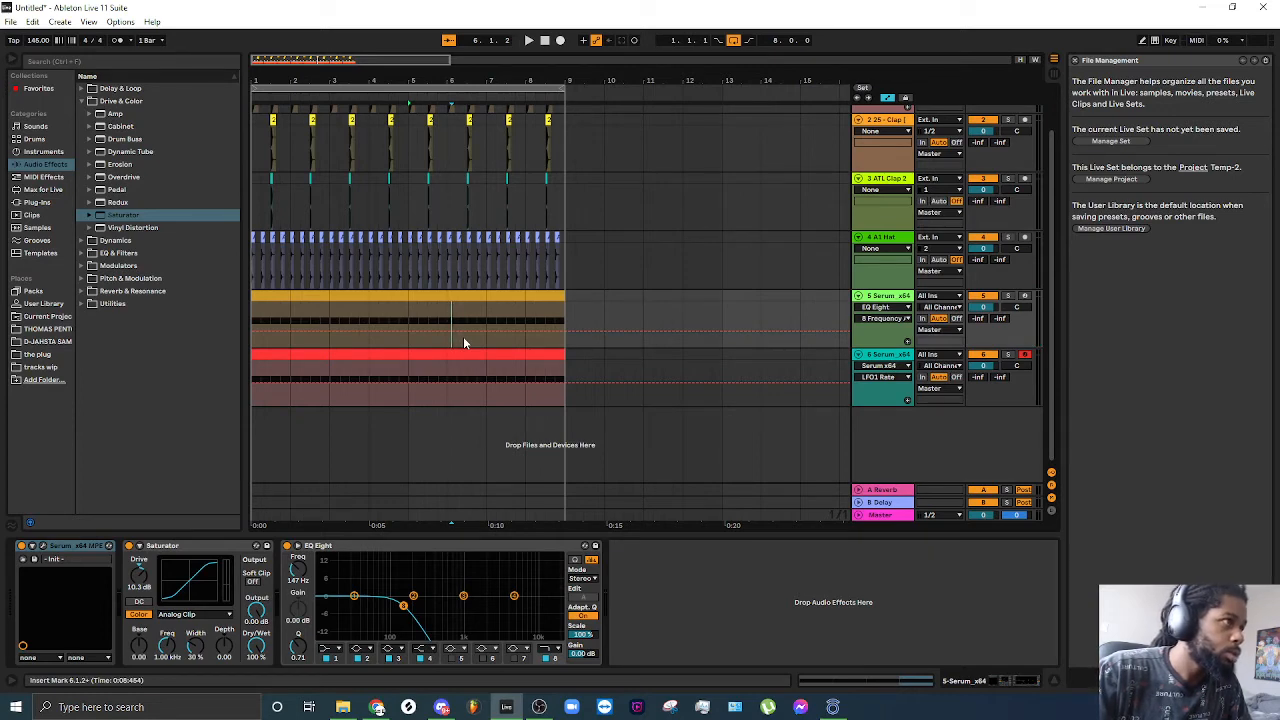
{"action": "right_click", "coordinate": [463, 336]}
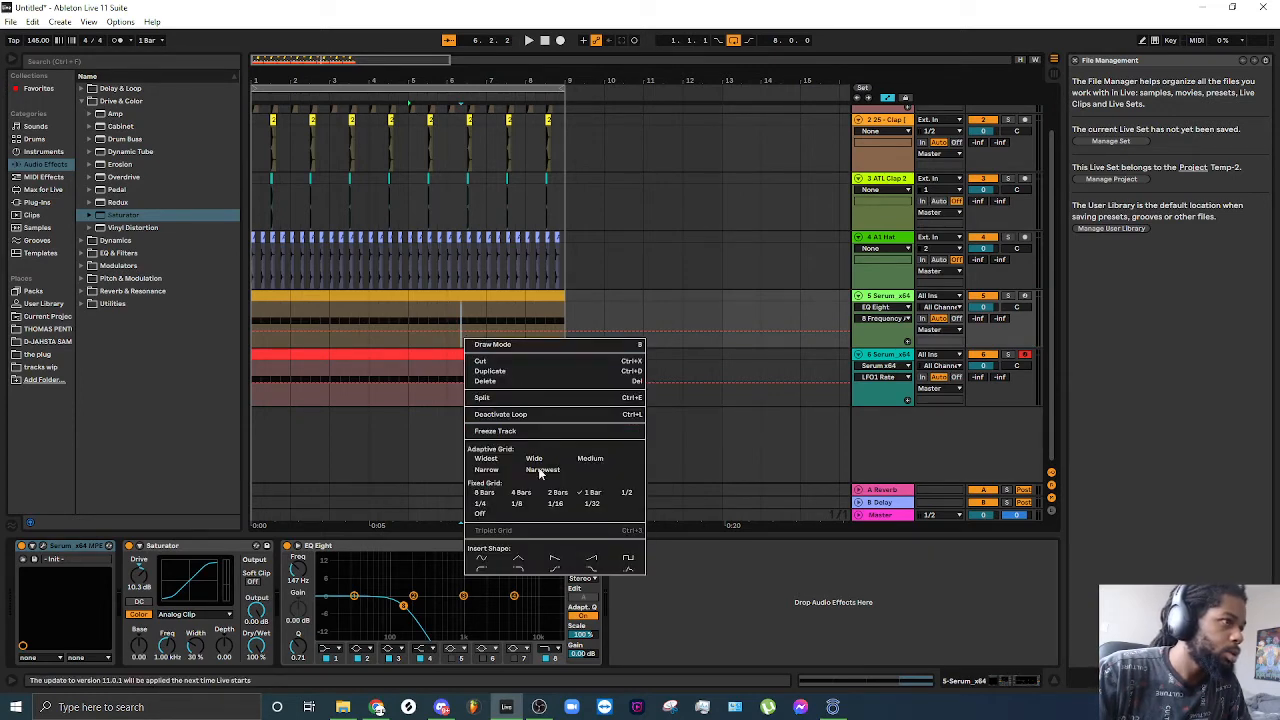
{"action": "left_click", "coordinate": [627, 494]}
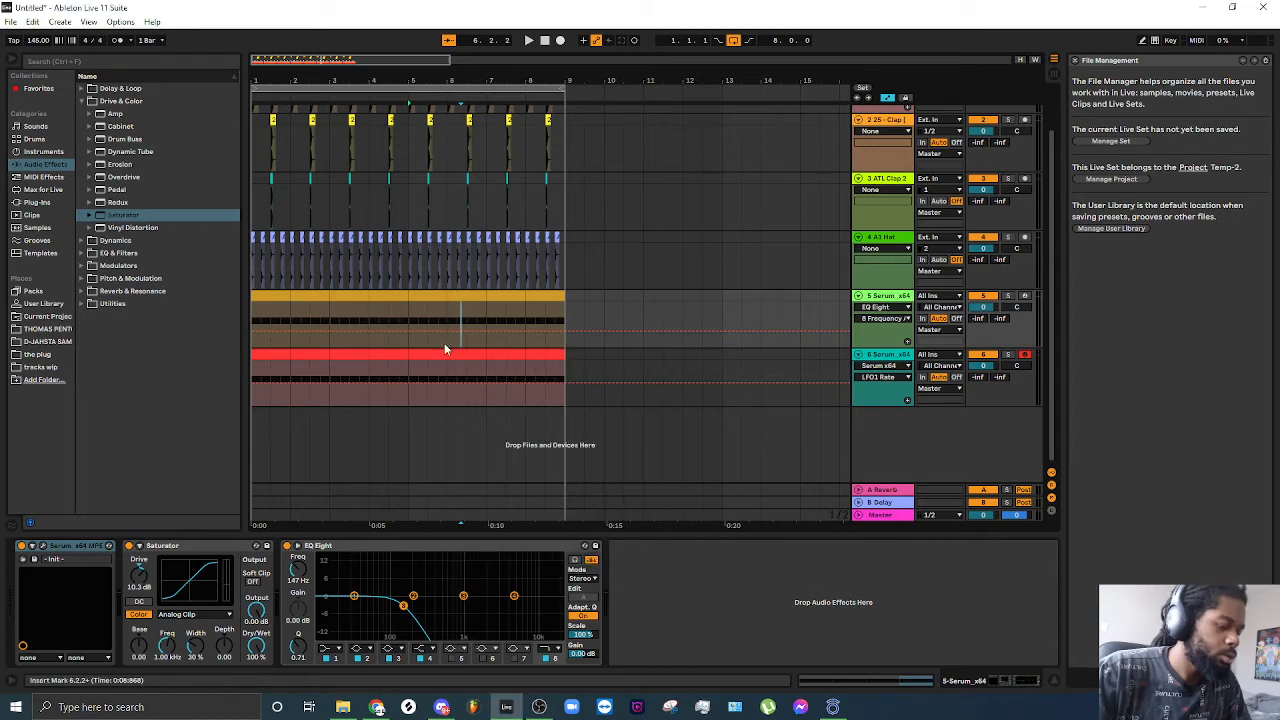
Step: Draw stepped automation for EQ Eight's 8 Frequency on track 5 from the middle of bar 5 to about bar 9
{"action": "key", "text": "b"}
{"action": "left_click", "coordinate": [442, 337]}
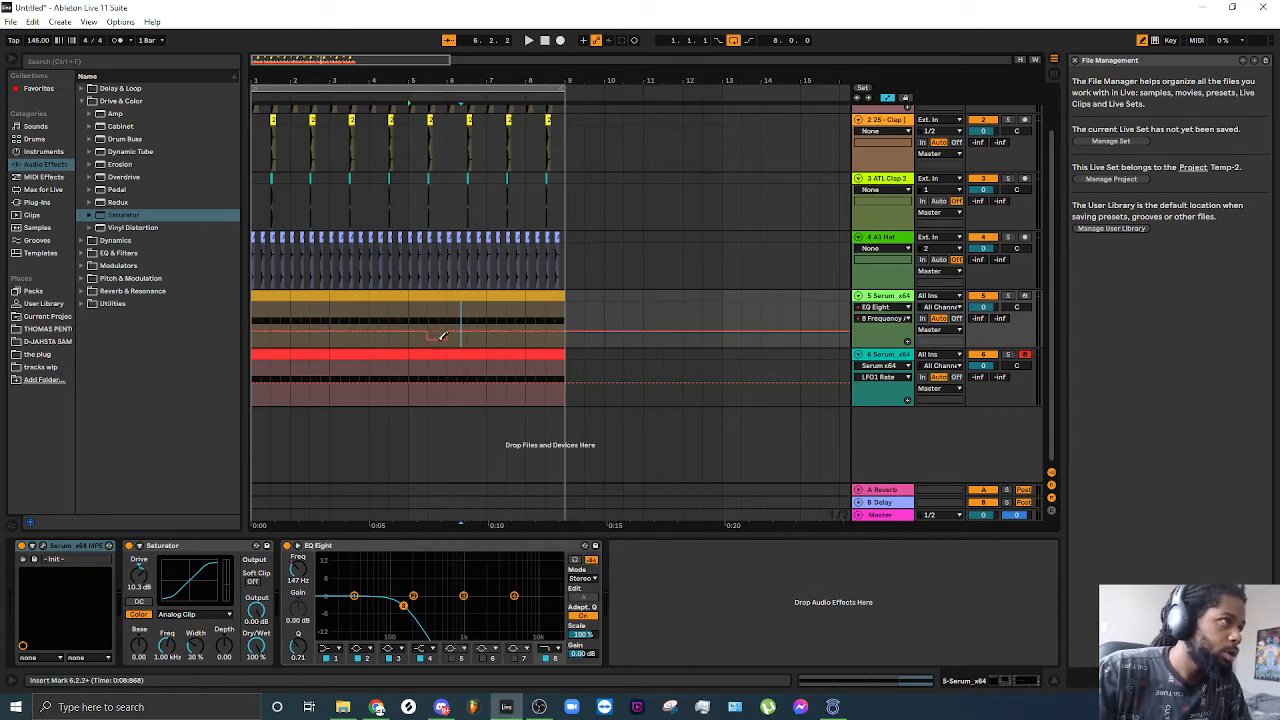
{"action": "left_click_drag", "start_coordinate": [442, 336], "coordinate": [461, 333]}
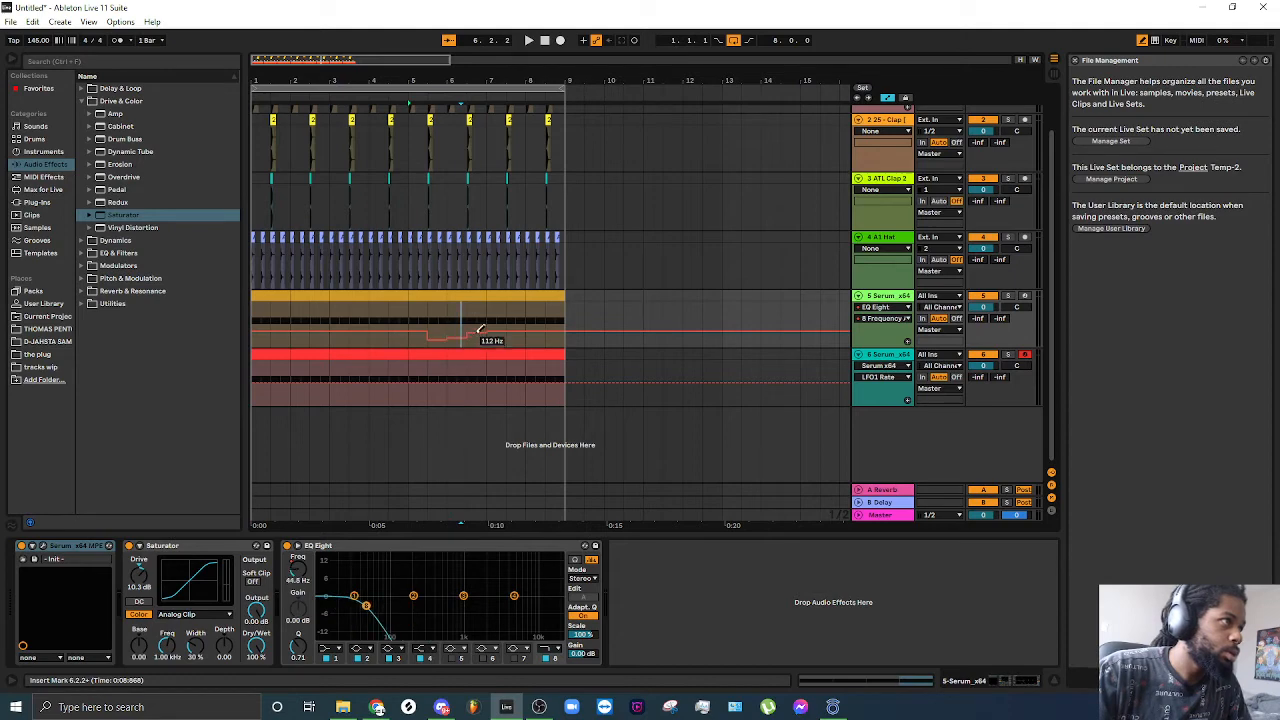
{"action": "left_click_drag", "start_coordinate": [480, 330], "coordinate": [522, 330]}
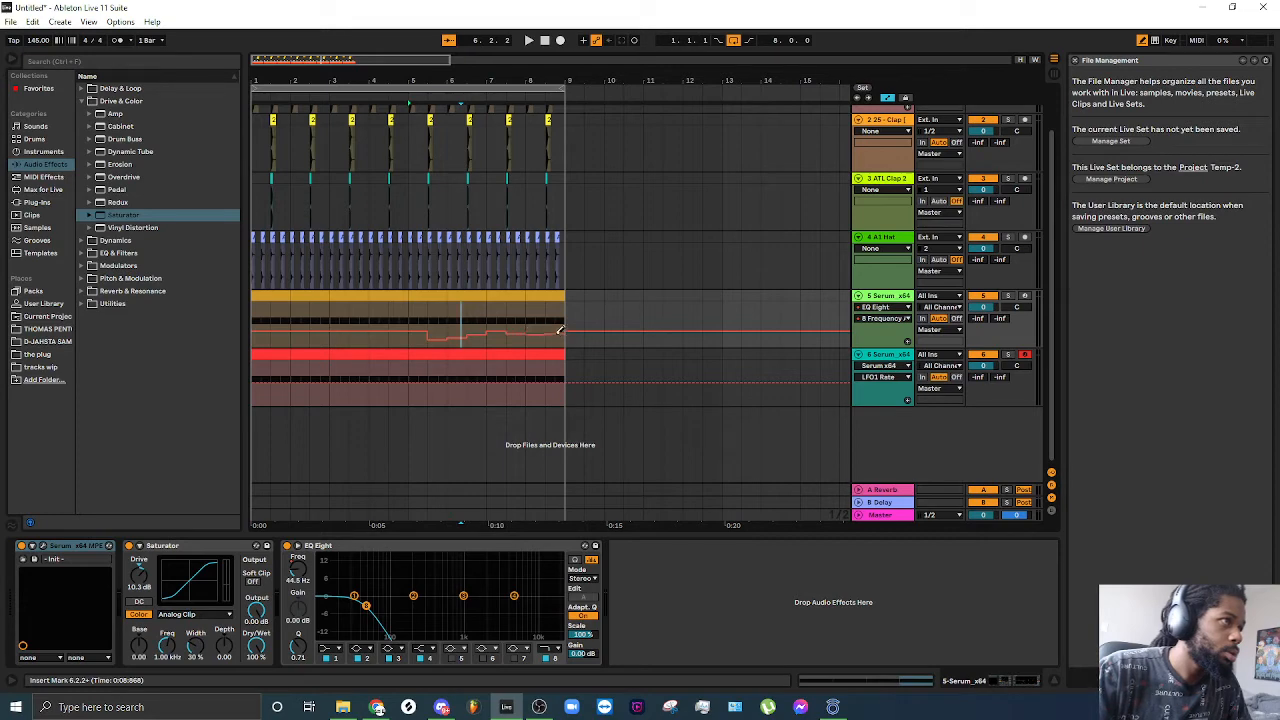
Step: Finish the stepped 8 Frequency automation on track 5 up to bar 9 and play the beat from the start
{"action": "left_click_drag", "start_coordinate": [562, 332], "coordinate": [558, 336]}
{"action": "key", "text": "b"}
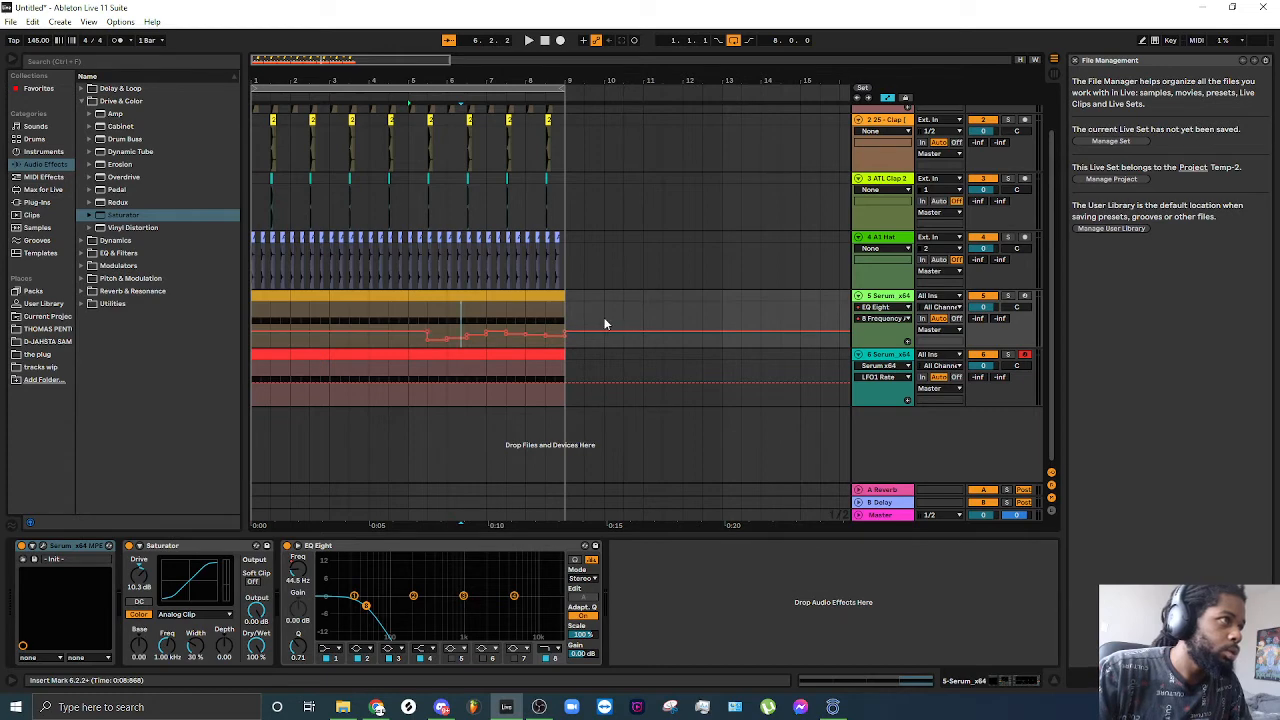
{"action": "left_click", "coordinate": [253, 312]}
{"action": "key", "text": "space"}
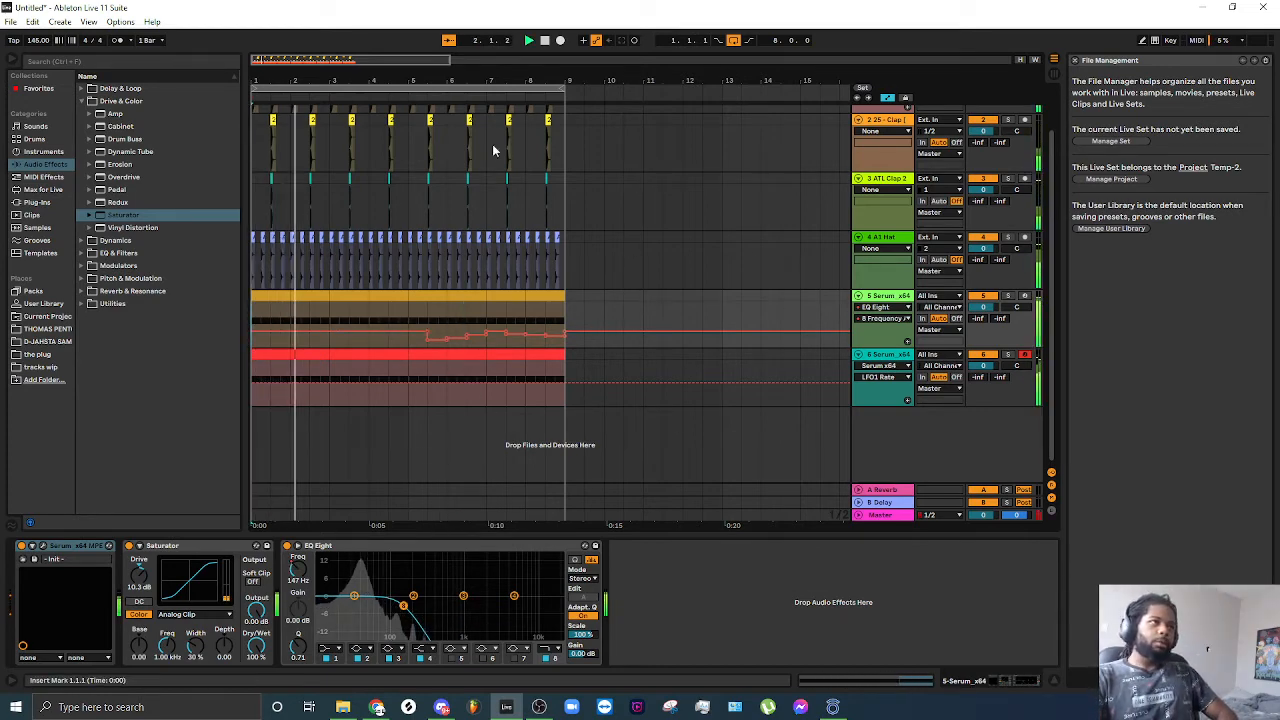
{"action": "mouse_move", "coordinate": [438, 60]}
{"action": "left_mouse_down"}
{"action": "mouse_move", "coordinate": [438, 4]}
{"action": "mouse_move", "coordinate": [438, 43]}
{"action": "left_mouse_up"}
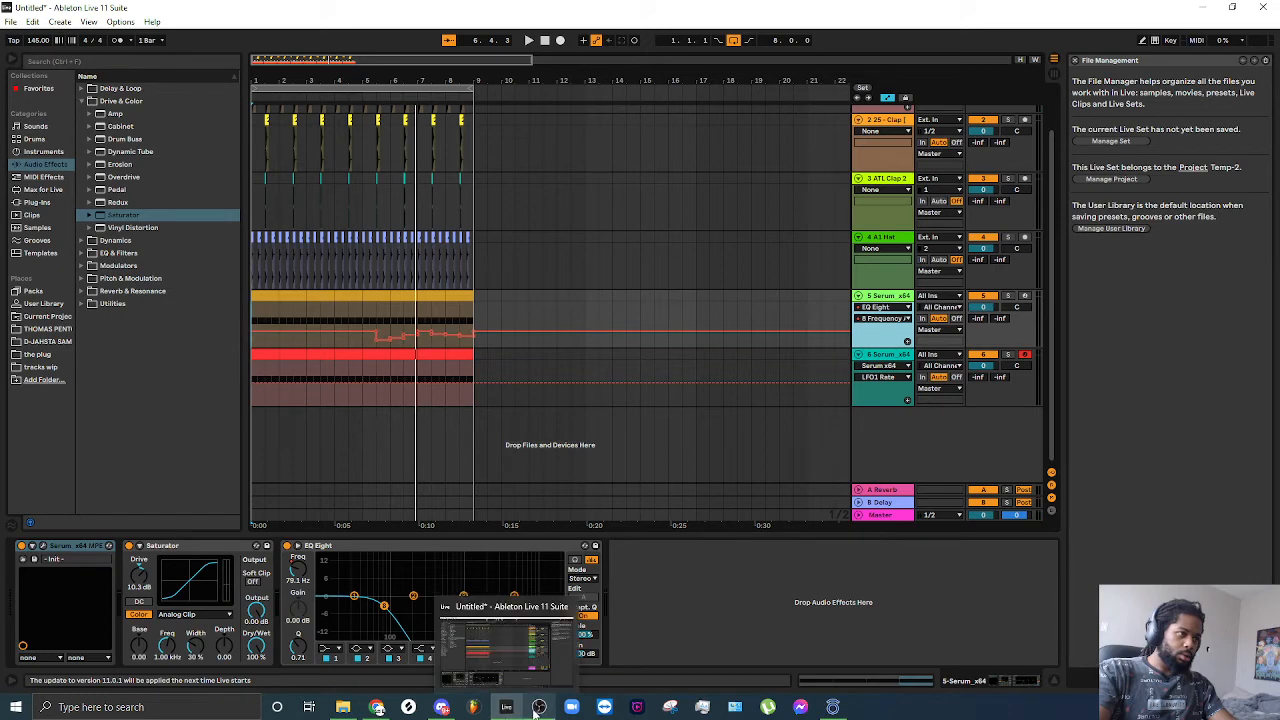
Step: Open track 5's Serum and set LFO 2's rate to 1/2 during playback
{"action": "left_click", "coordinate": [43, 560]}
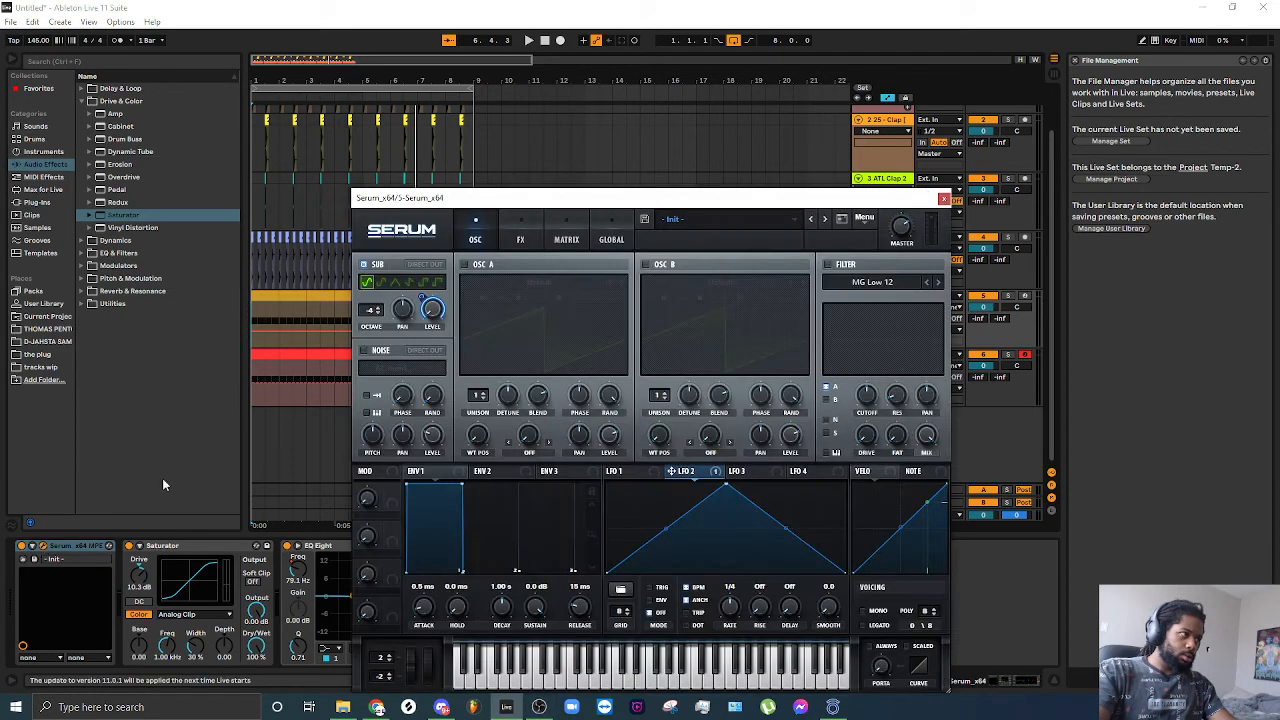
{"action": "key", "text": "space"}
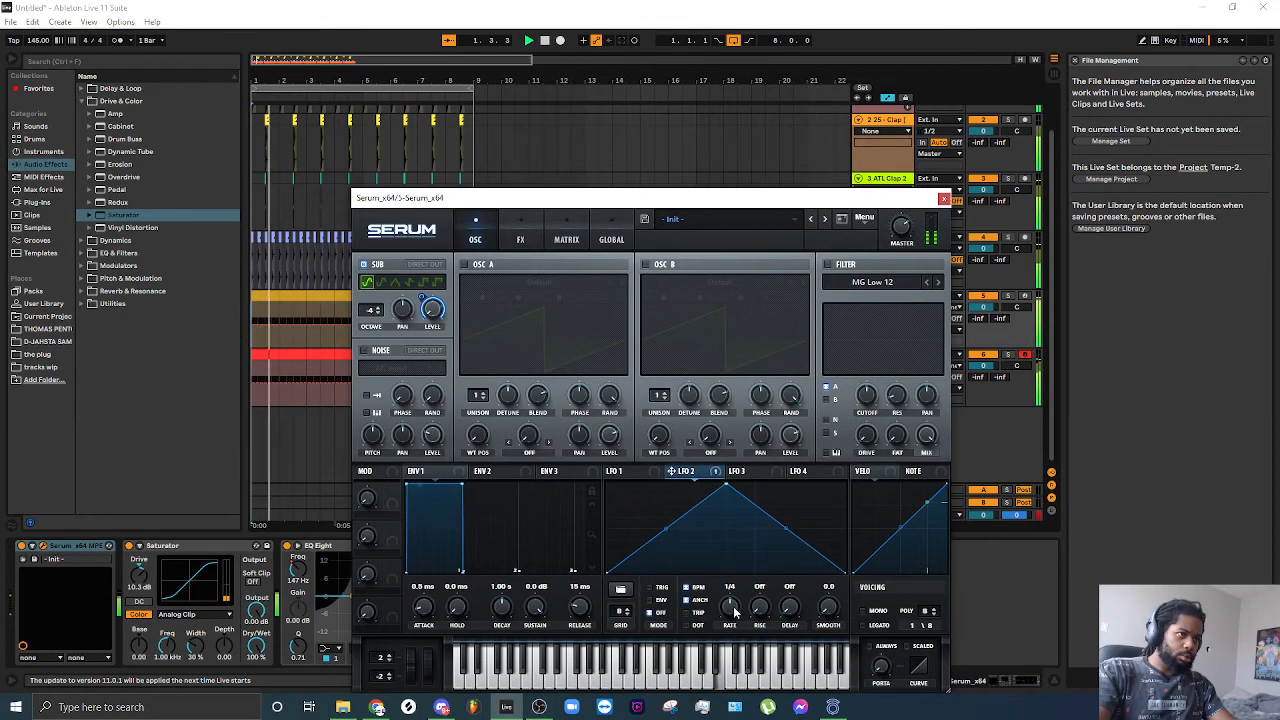
{"action": "left_click_drag", "start_coordinate": [733, 609], "coordinate": [733, 621]}
{"action": "left_click_drag", "start_coordinate": [719, 198], "coordinate": [550, 447]}
Step: Show EQ Eight's 8 Frequency A lane on track 5 and delete that frequency automation
{"action": "left_click", "coordinate": [880, 318]}
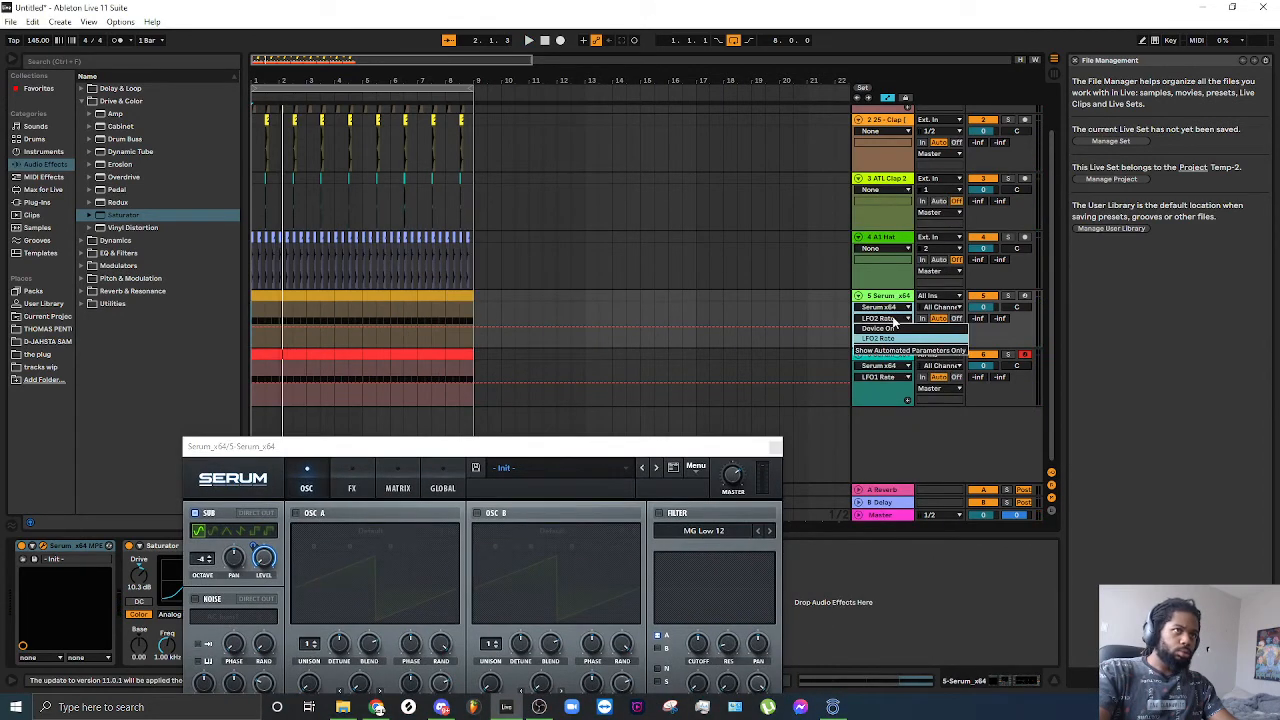
{"action": "left_click", "coordinate": [901, 308]}
{"action": "left_click", "coordinate": [902, 308]}
{"action": "left_click", "coordinate": [888, 349]}
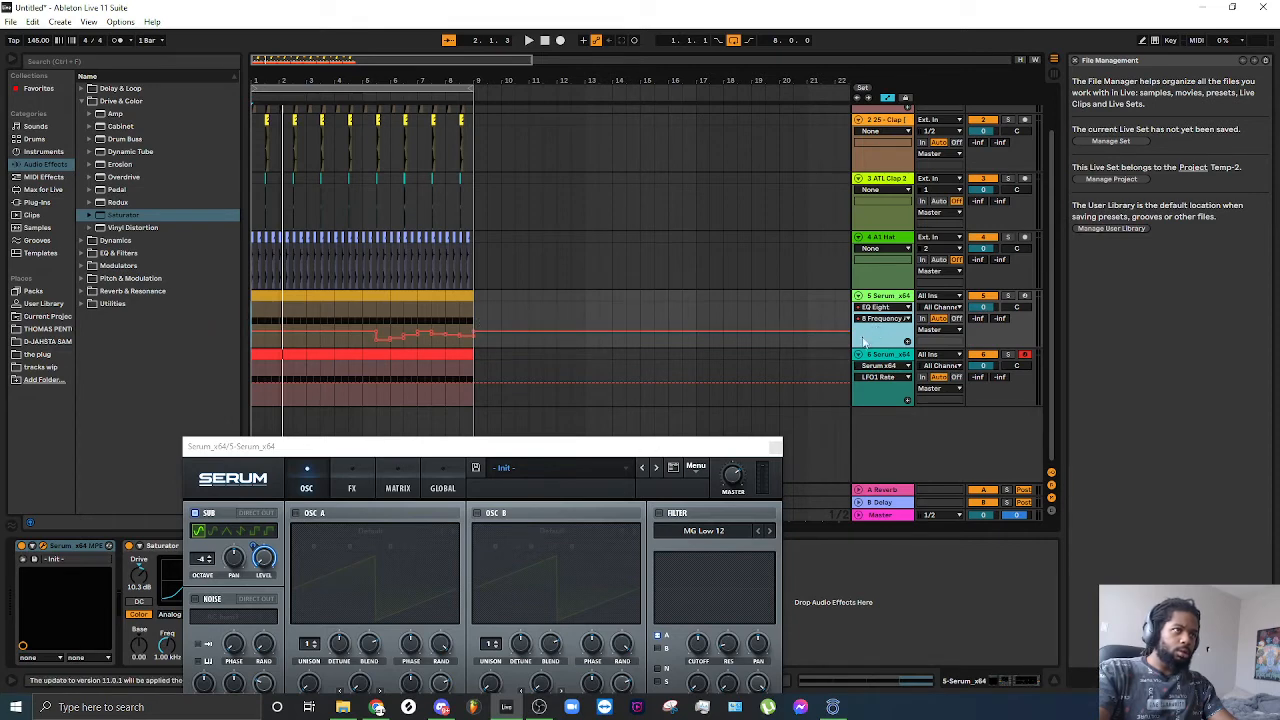
{"action": "left_click", "coordinate": [903, 320]}
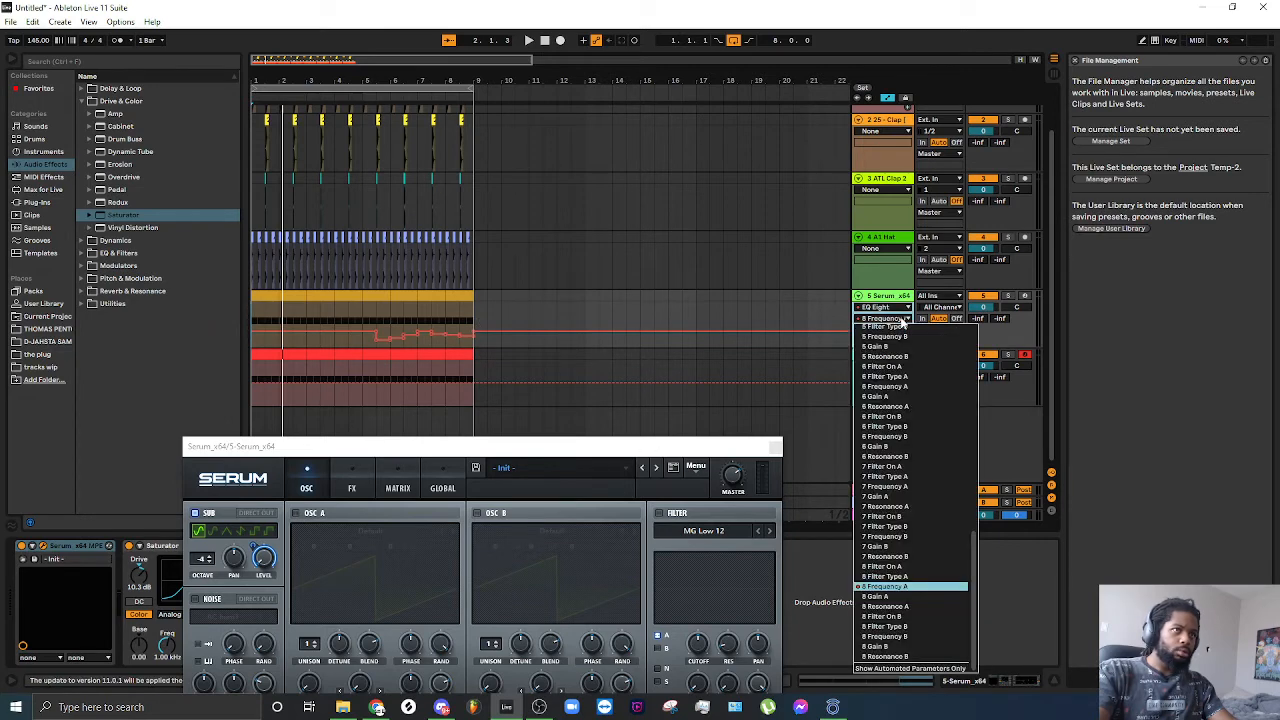
{"action": "left_click_drag", "start_coordinate": [685, 447], "coordinate": [1154, 562]}
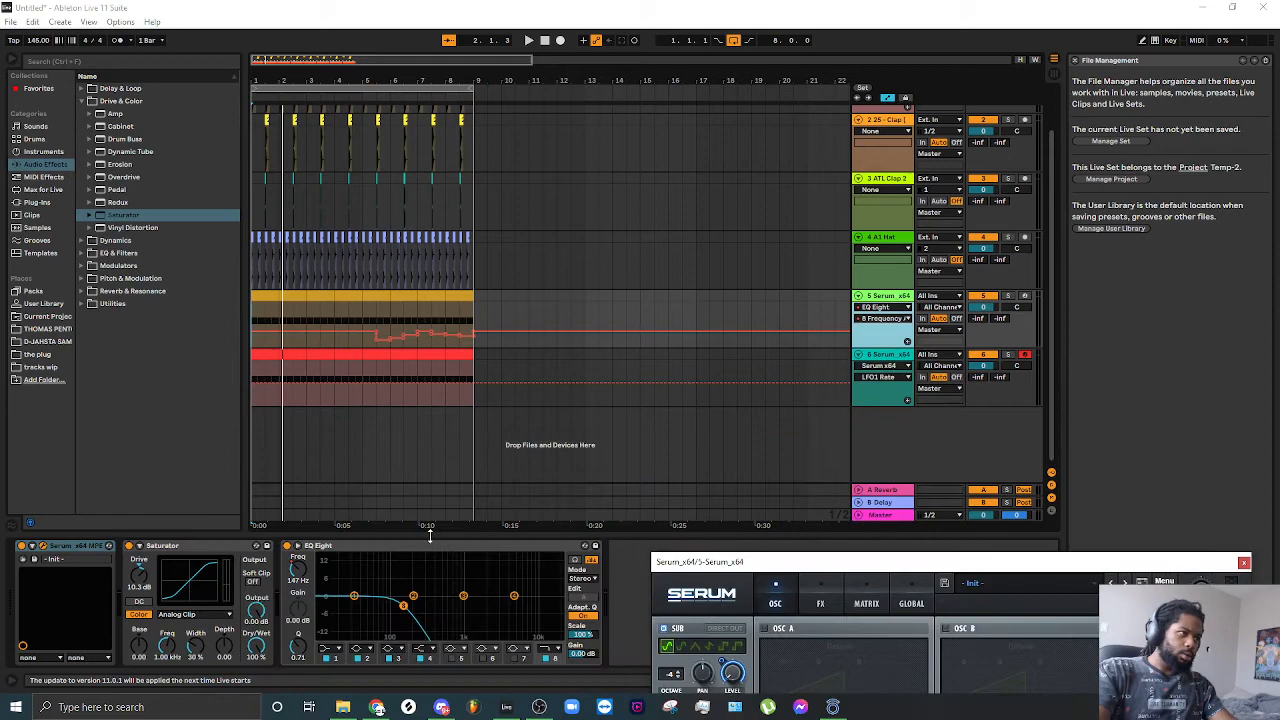
{"action": "right_click", "coordinate": [303, 571]}
{"action": "left_click", "coordinate": [377, 617]}
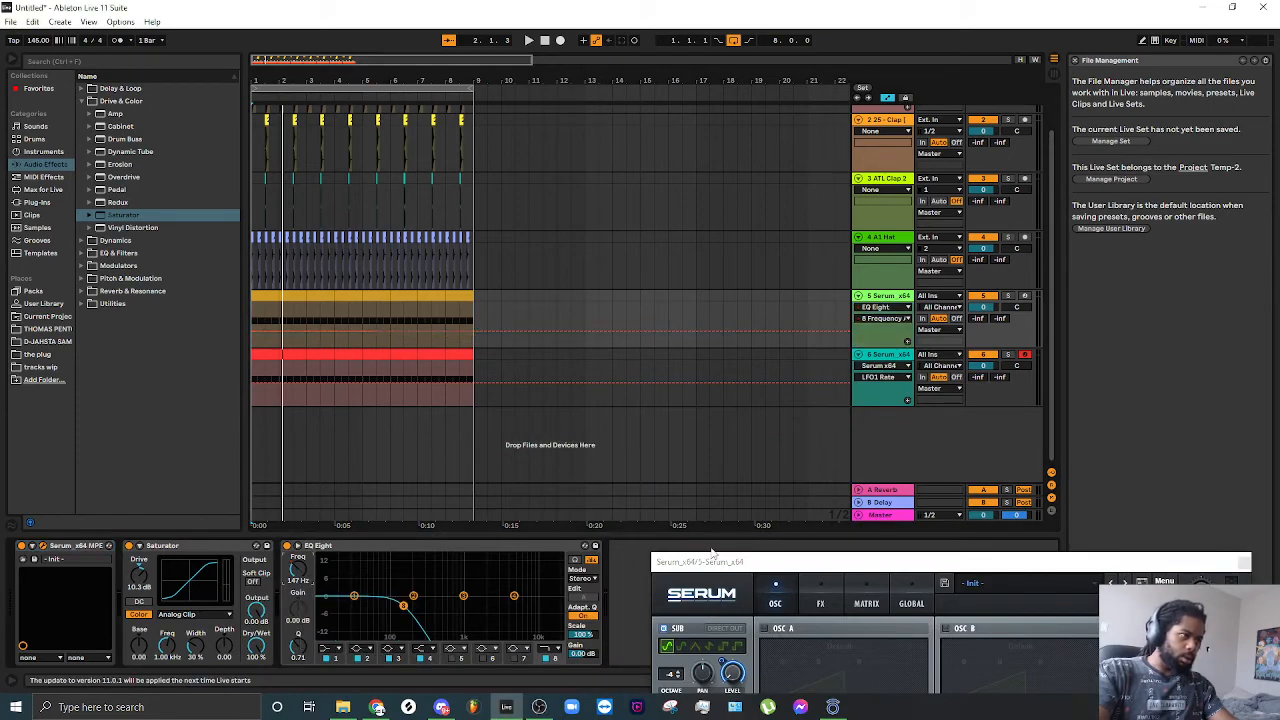
Step: Audition the beat and open track 6's Serum, placed clear of the arrangement clips
{"action": "left_click_drag", "start_coordinate": [764, 562], "coordinate": [723, 245]}
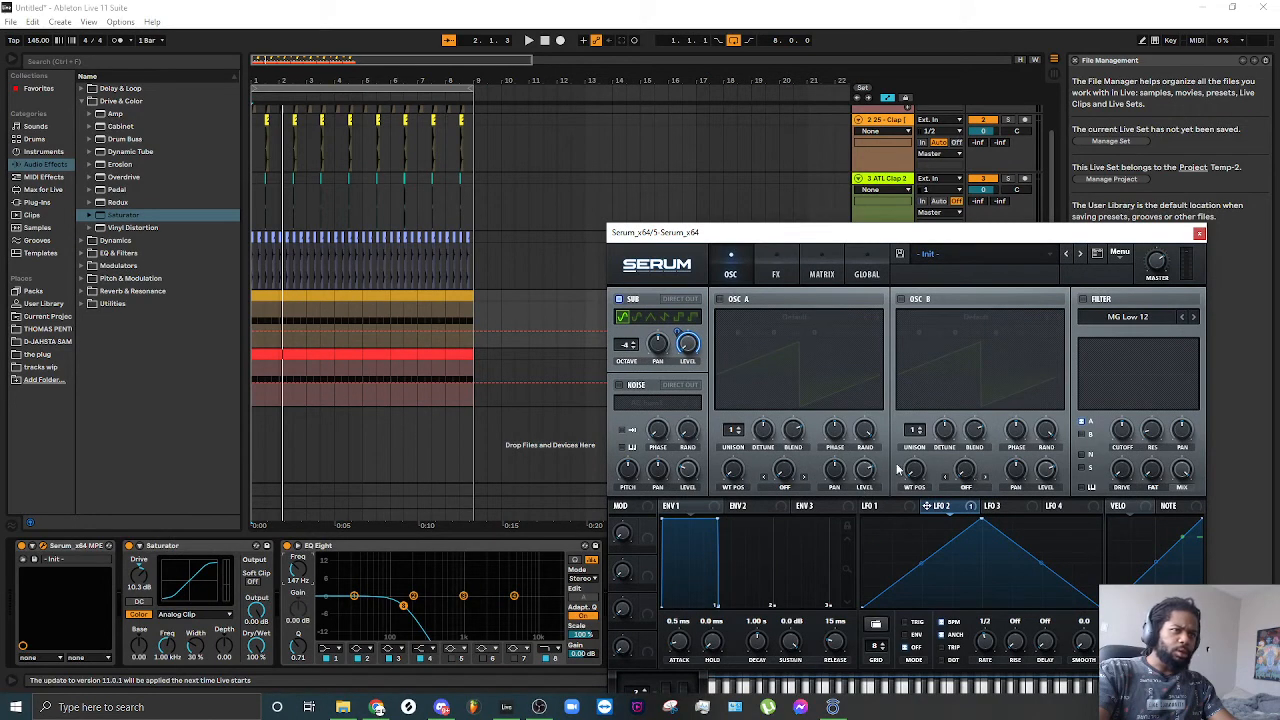
{"action": "key", "text": "space"}
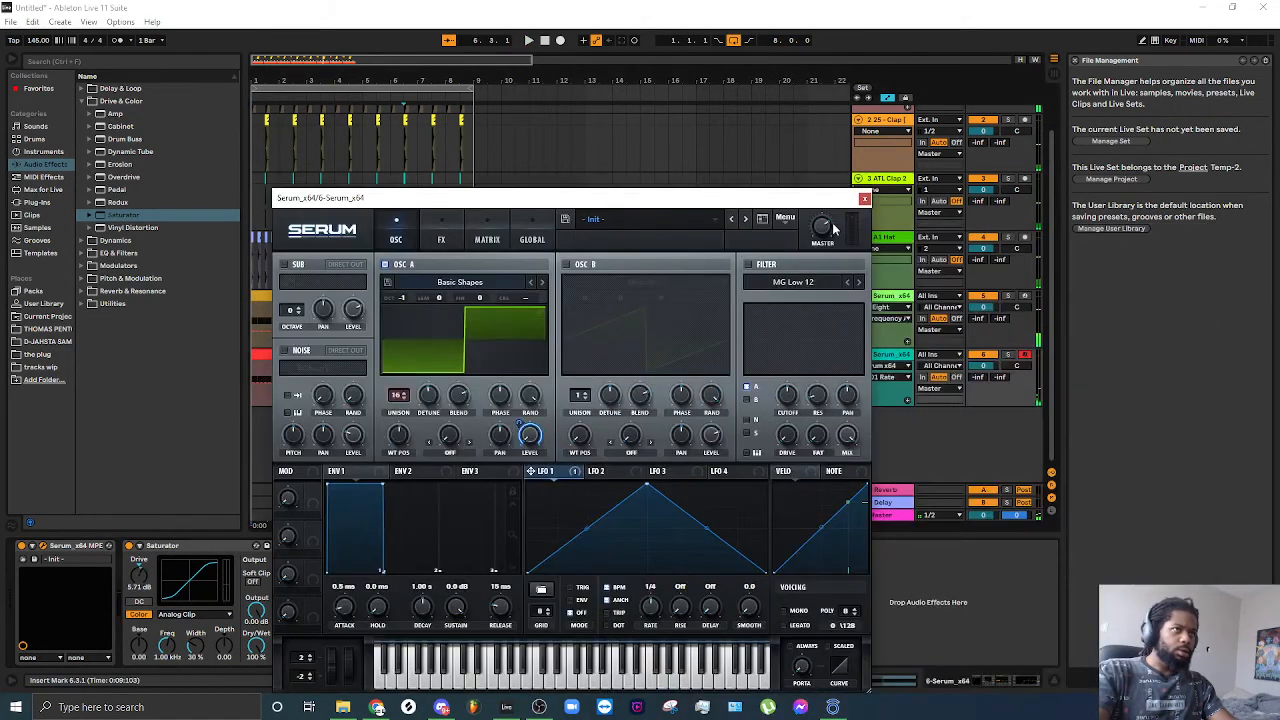
{"action": "left_click", "coordinate": [865, 198]}
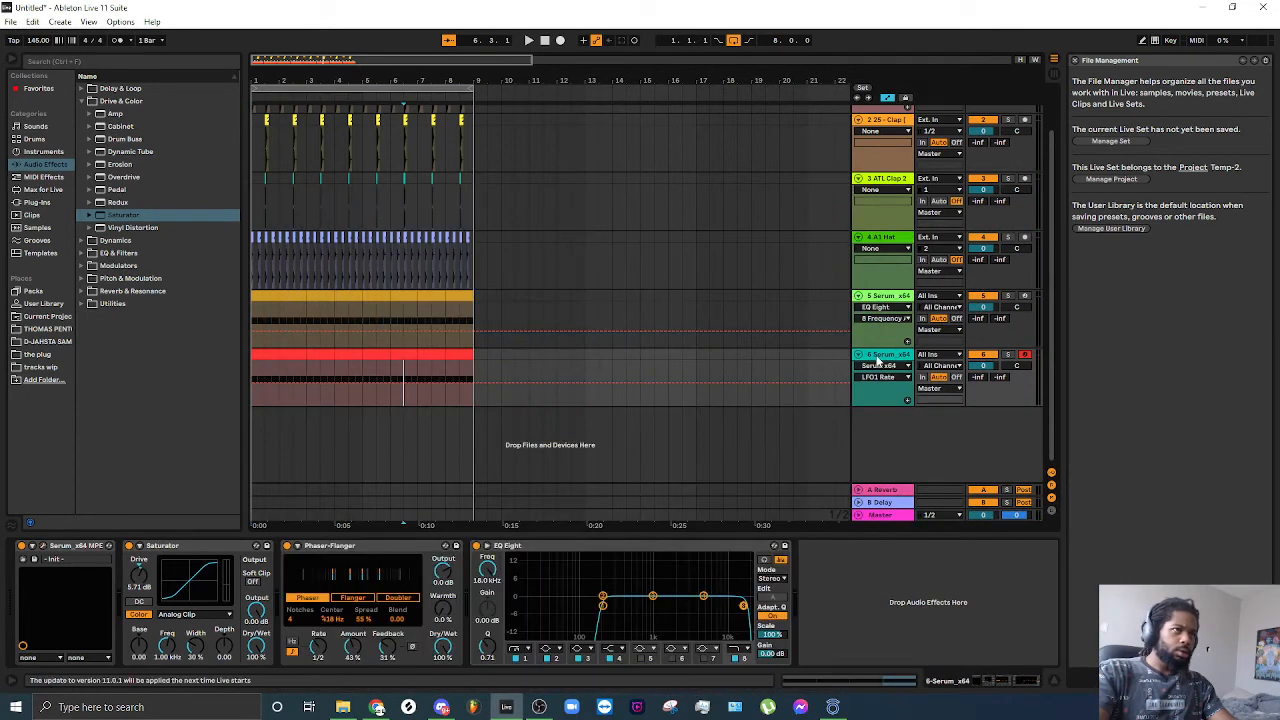
{"action": "left_click", "coordinate": [44, 546]}
{"action": "left_click_drag", "start_coordinate": [627, 206], "coordinate": [937, 243]}
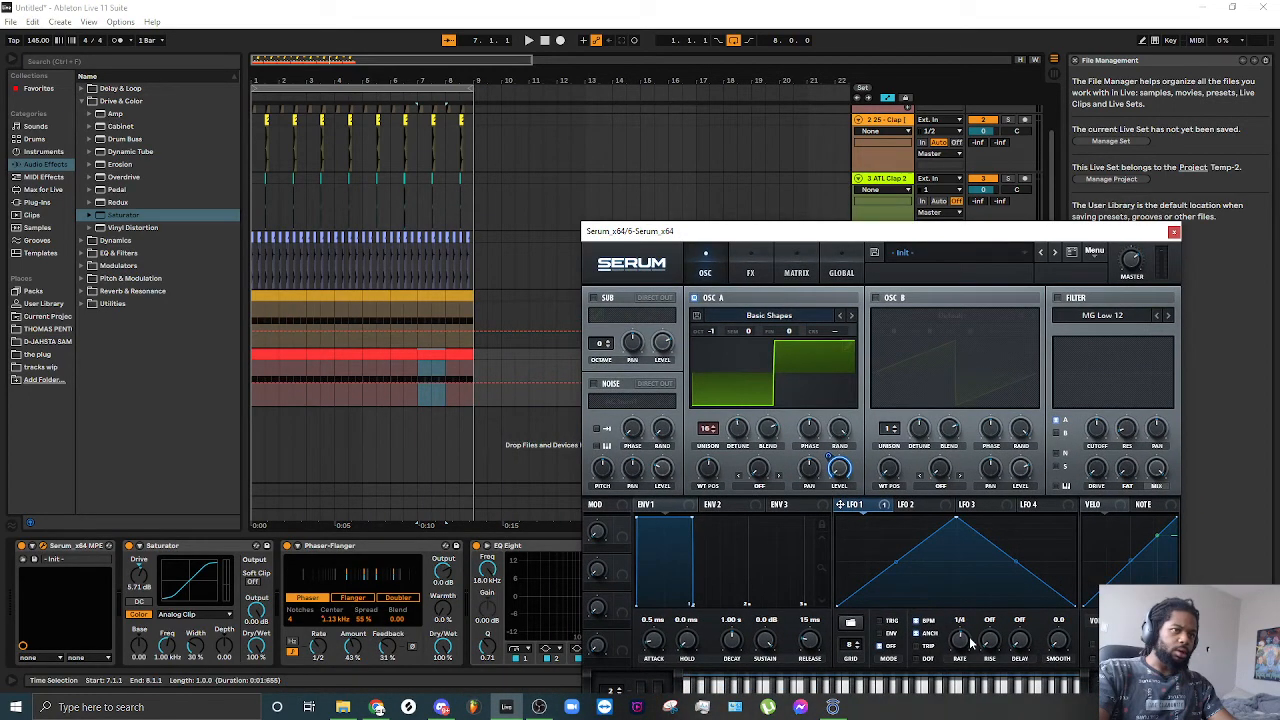
Step: Draw lowered LFO1 Rate automation steps on track 6 from mid bar 5 to bar 7 and mid bar 7 to bar 9, then play from the start
{"action": "key", "text": "b"}
{"action": "left_click", "coordinate": [383, 387]}
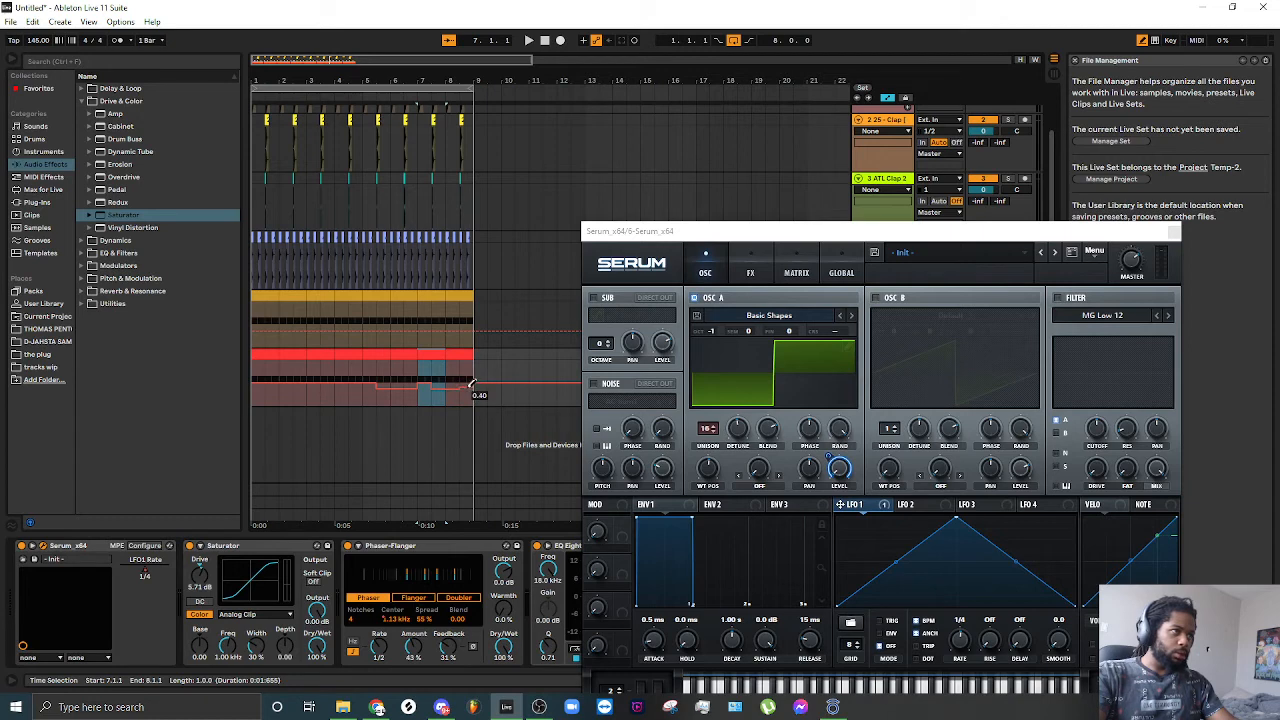
{"action": "left_click", "coordinate": [266, 370]}
{"action": "left_click", "coordinate": [257, 374]}
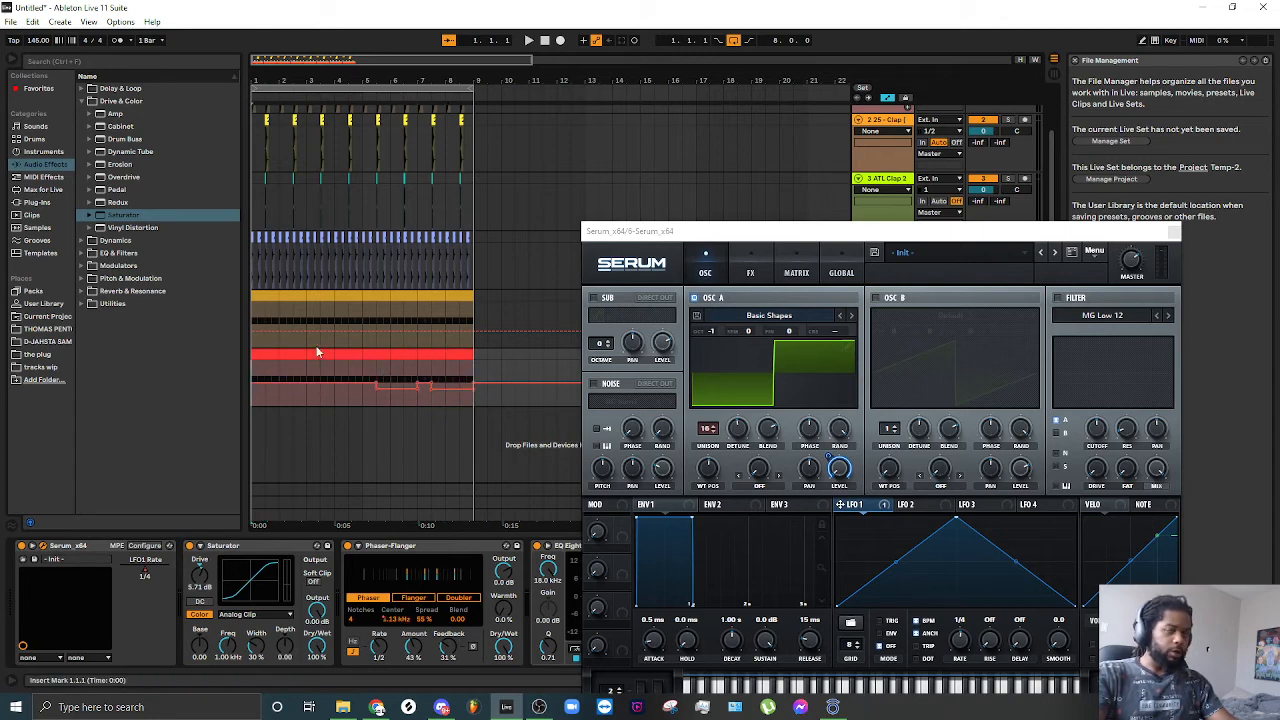
{"action": "key", "text": "space"}
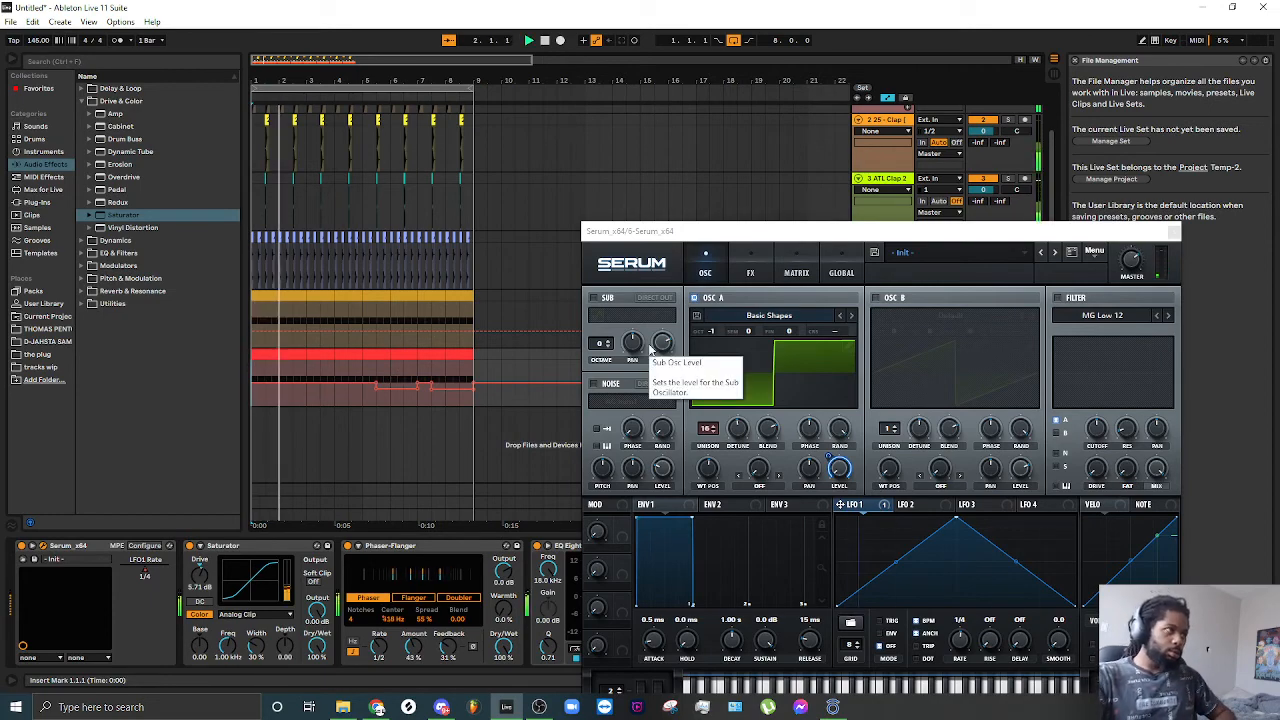
Step: Set LFO 2's rate in track 5's Serum to 1/4 while the beat plays
{"action": "left_click_drag", "start_coordinate": [708, 230], "coordinate": [543, 457]}
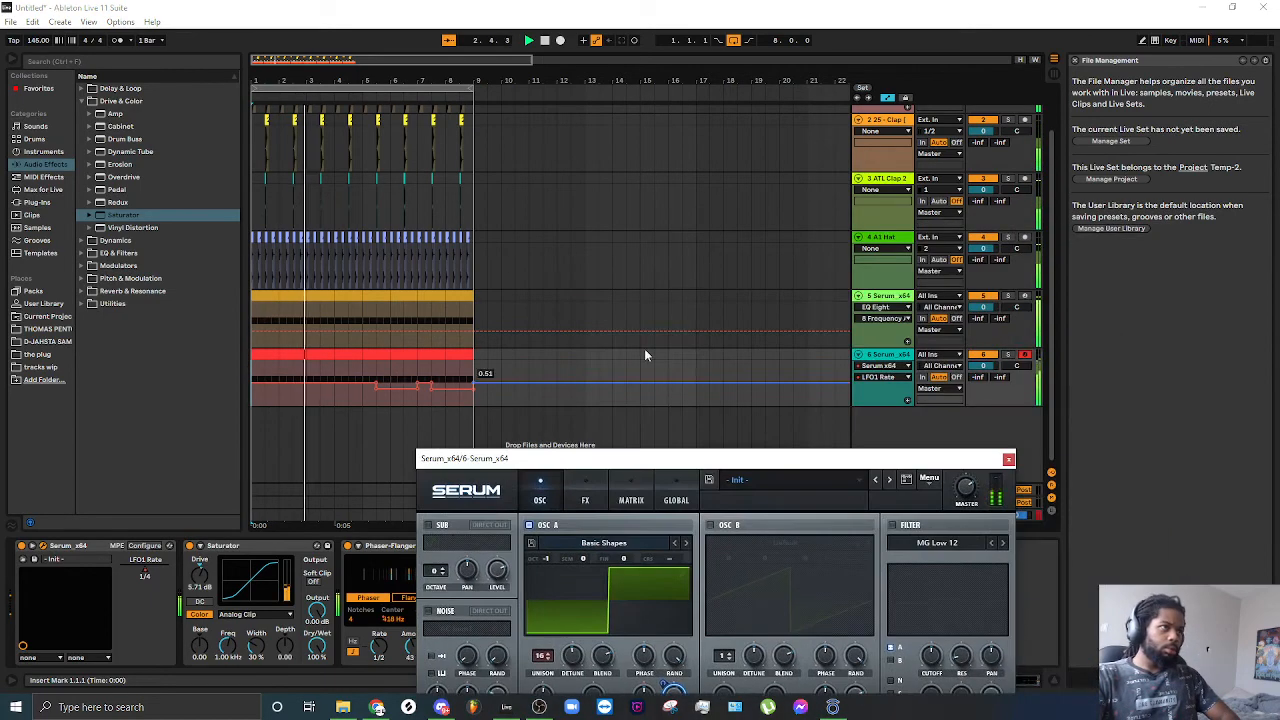
{"action": "left_click", "coordinate": [884, 297]}
{"action": "left_click_drag", "start_coordinate": [986, 616], "coordinate": [996, 602]}
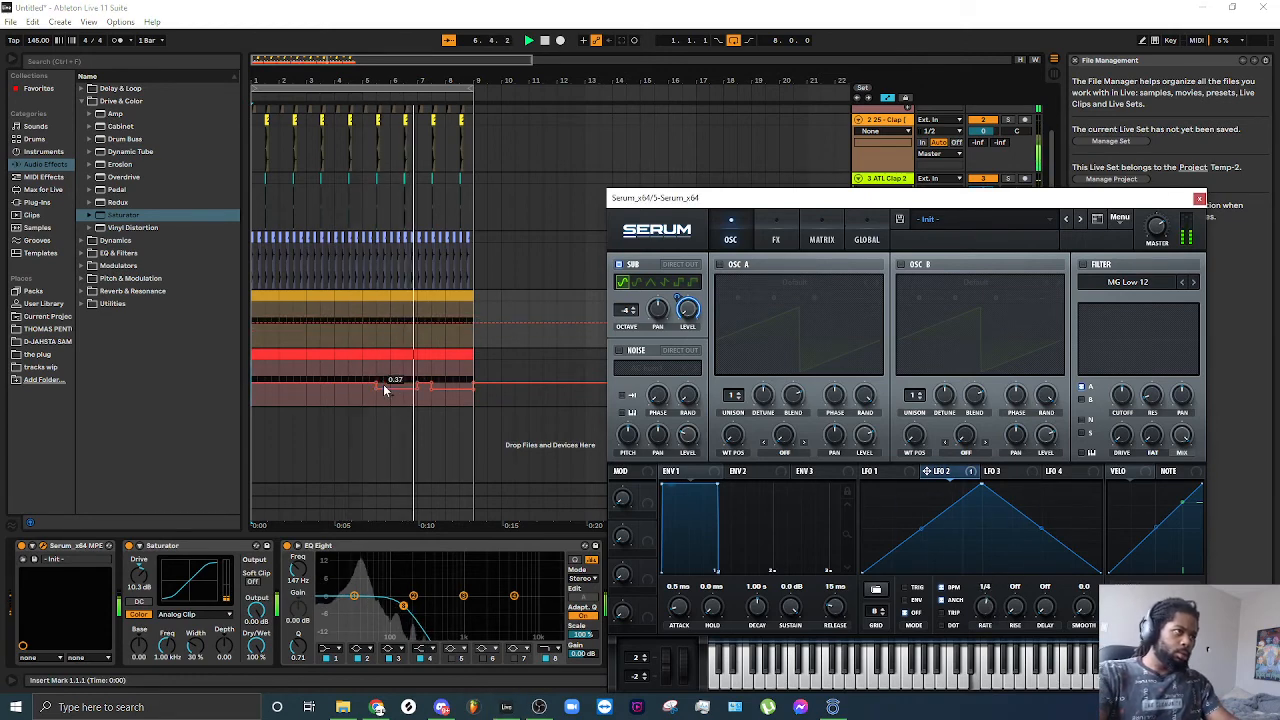
{"action": "key", "text": "space"}
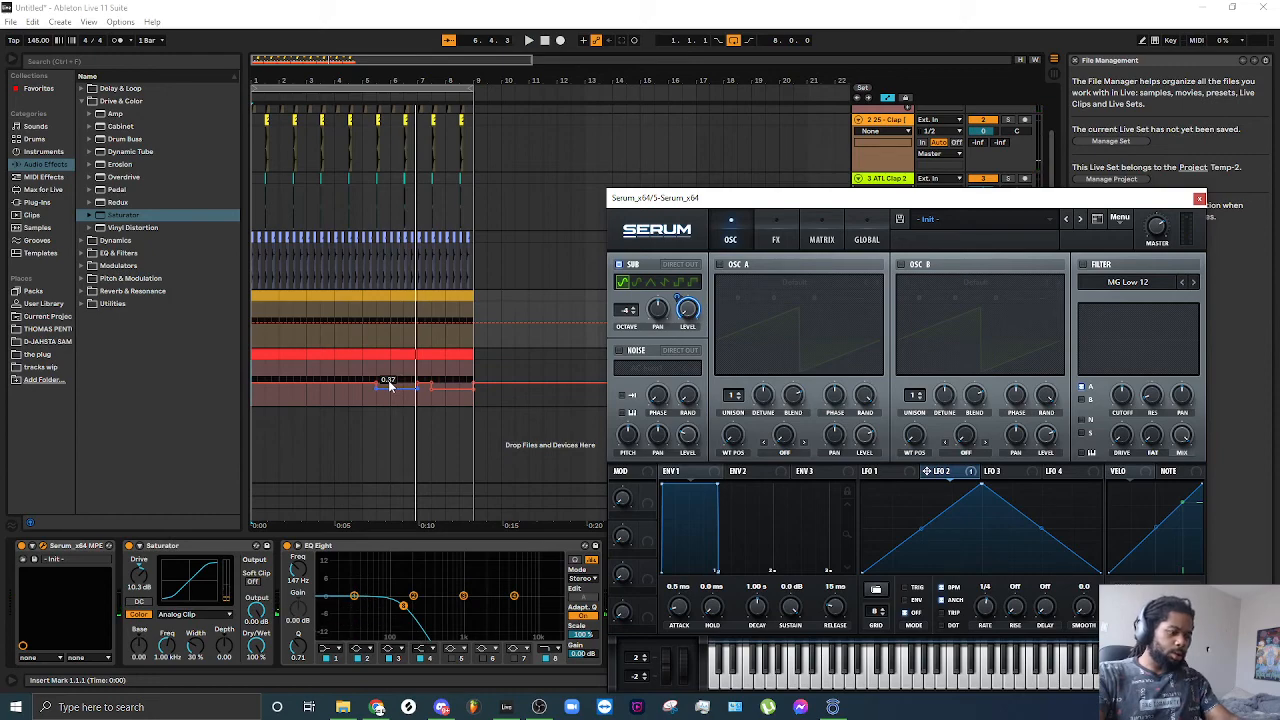
Step: Adjust track 6's LFO1 Rate automation segment between mid bar 5 and bar 7 to 1/8, auditioning from mid bar 5
{"action": "left_click", "coordinate": [391, 386]}
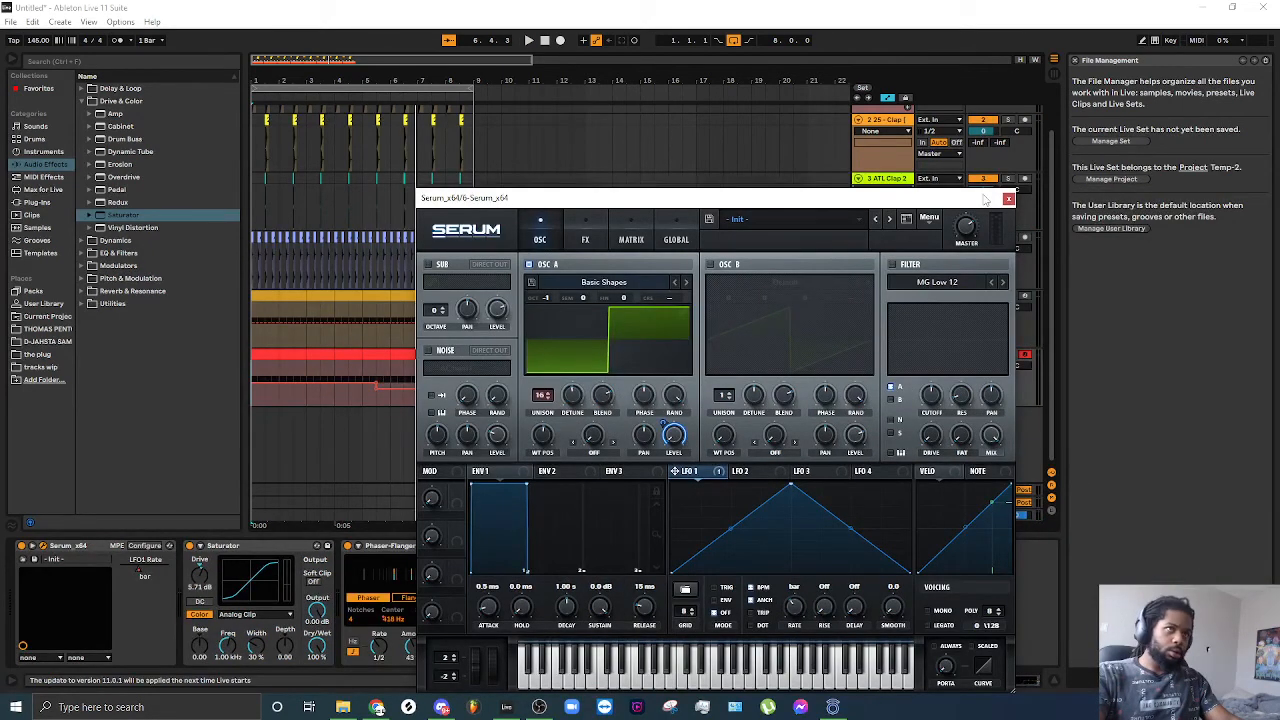
{"action": "left_click", "coordinate": [1009, 200]}
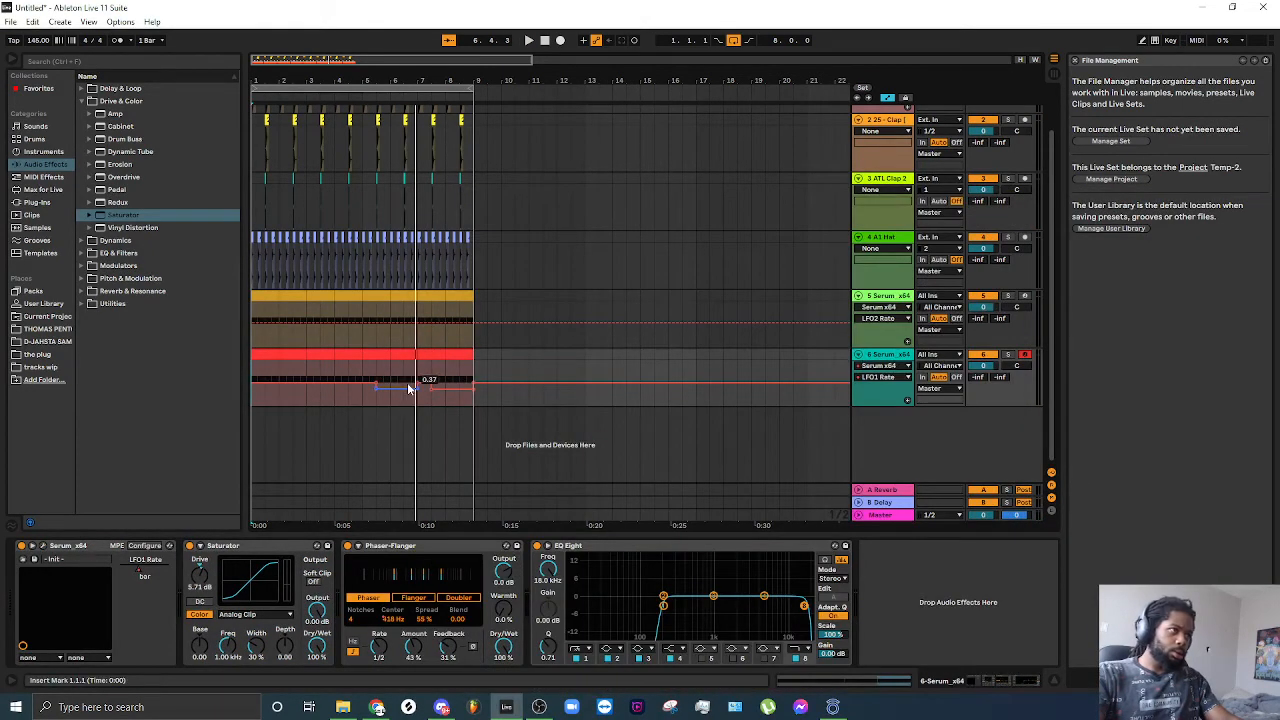
{"action": "left_click_drag", "start_coordinate": [408, 389], "coordinate": [408, 374]}
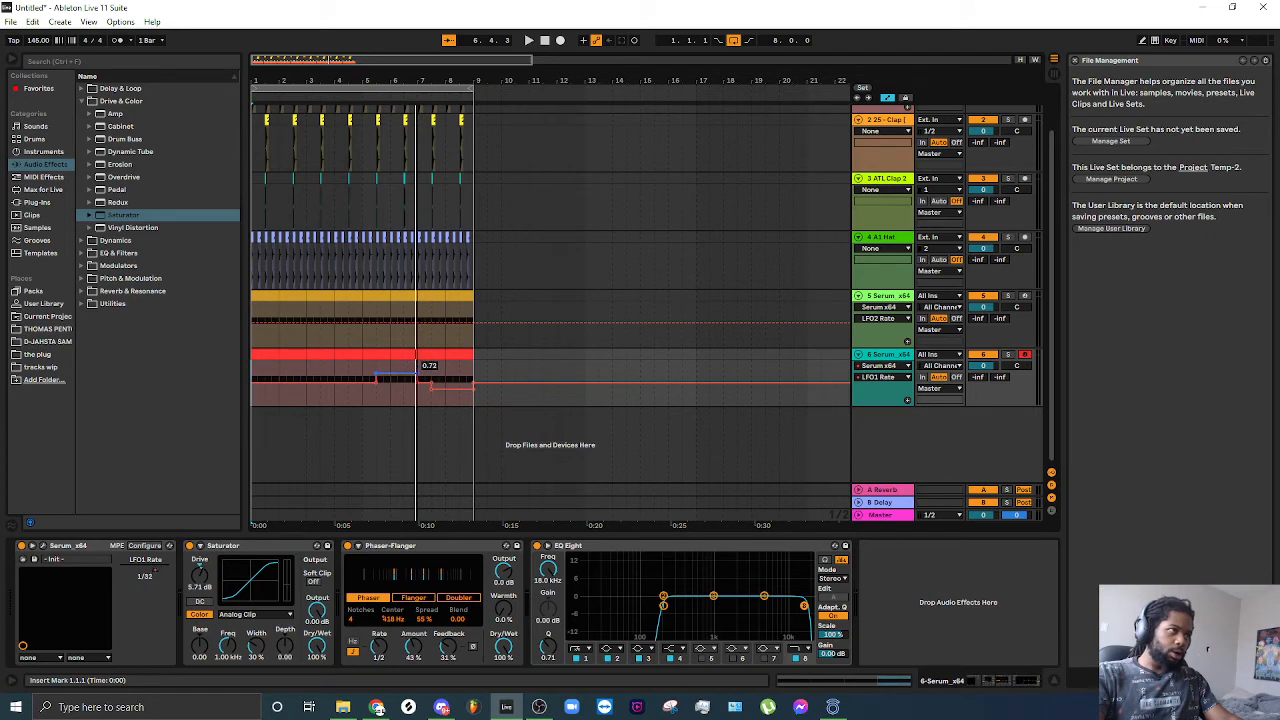
{"action": "left_click", "coordinate": [376, 372]}
{"action": "key", "text": "space"}
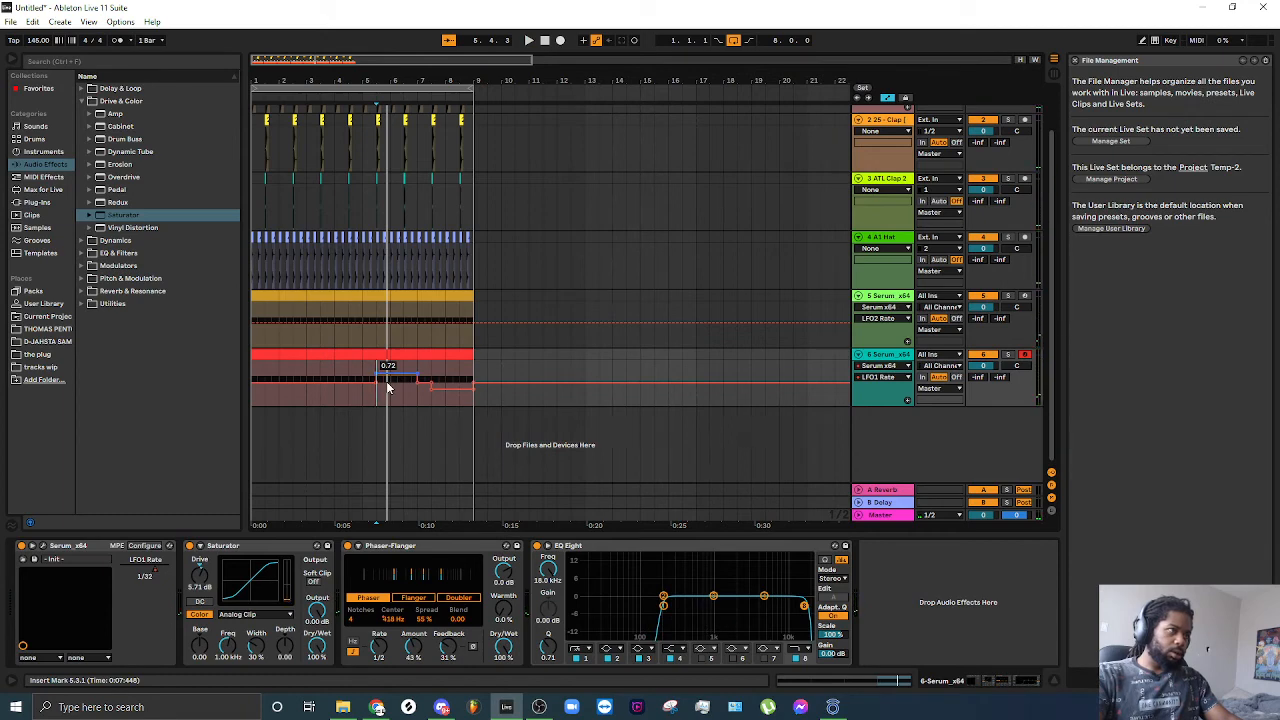
{"action": "left_click_drag", "start_coordinate": [388, 388], "coordinate": [388, 392]}
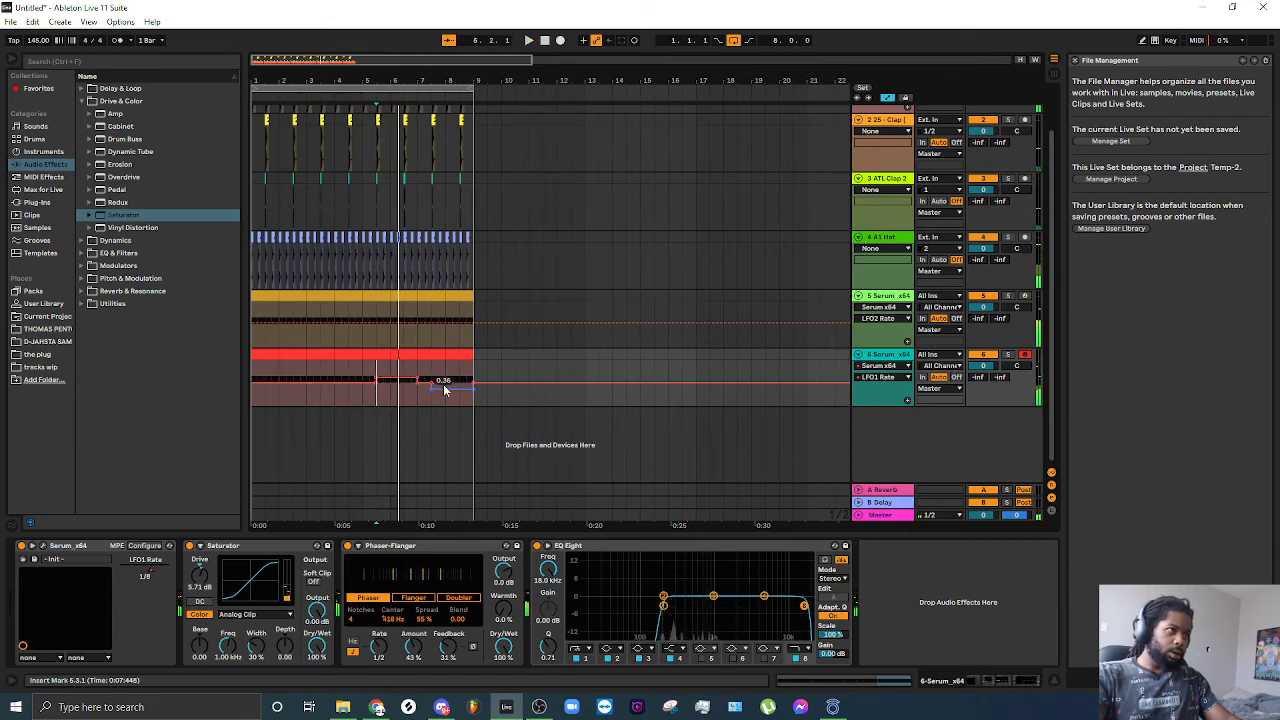
Step: Raise track 6's LFO1 Rate automation segment between mid bar 7 and bar 9 to 1/16 and play the whole beat
{"action": "left_click_drag", "start_coordinate": [443, 388], "coordinate": [443, 381]}
{"action": "key", "text": "Home"}
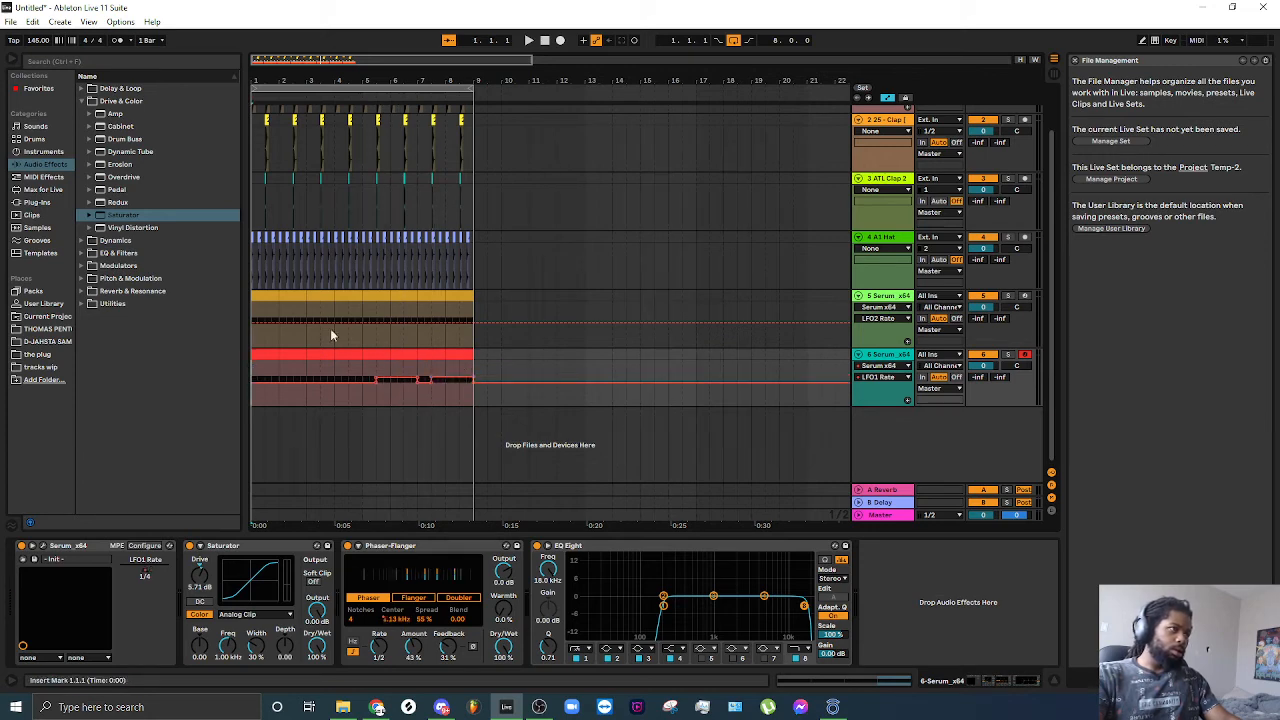
{"action": "key", "text": "space"}
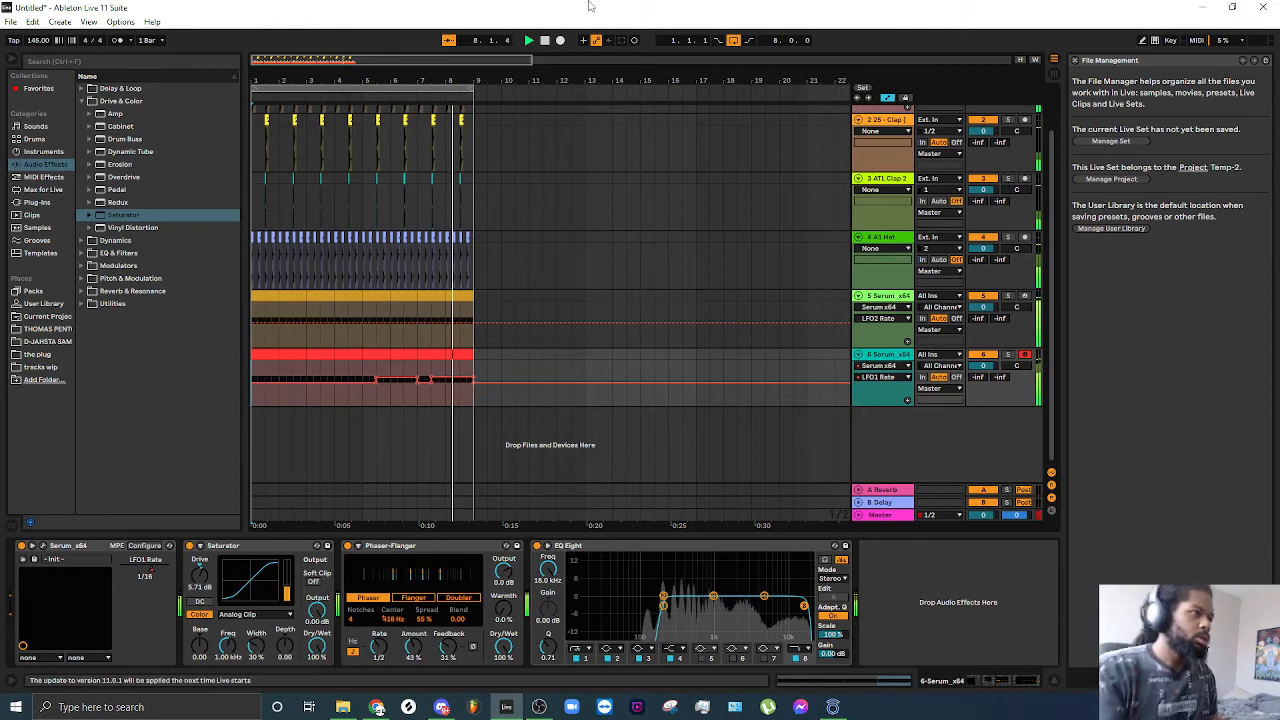
{"action": "key", "text": "space"}
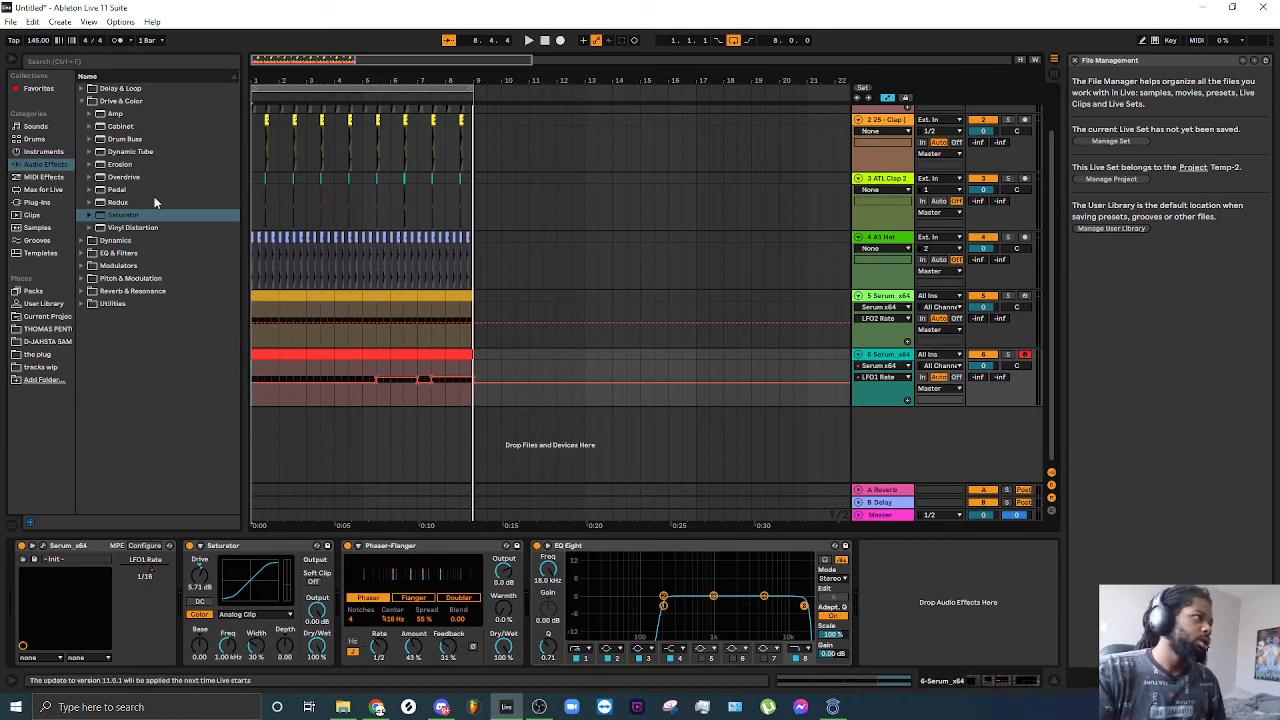
Step: Add a second Phaser-Flanger from Pitch & Modulation to track 6 and place it directly before EQ Eight
{"action": "left_click", "coordinate": [115, 164]}
{"action": "left_click", "coordinate": [84, 101]}
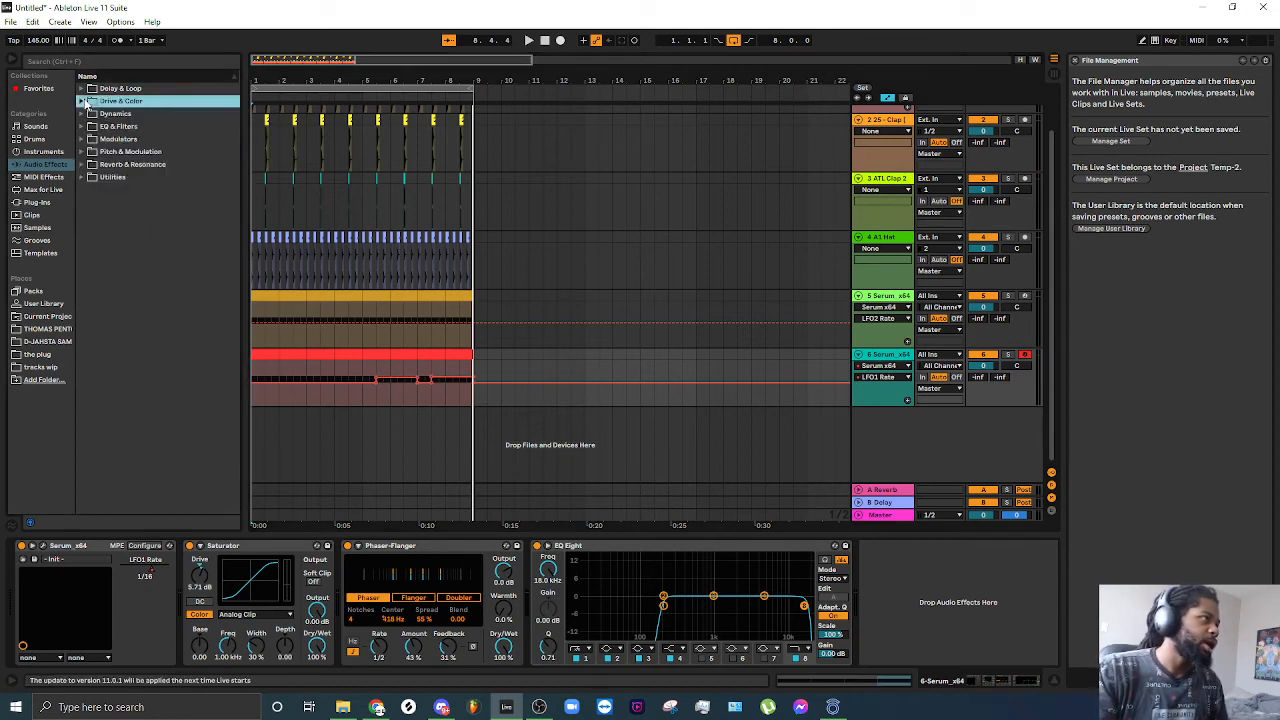
{"action": "left_click", "coordinate": [91, 164]}
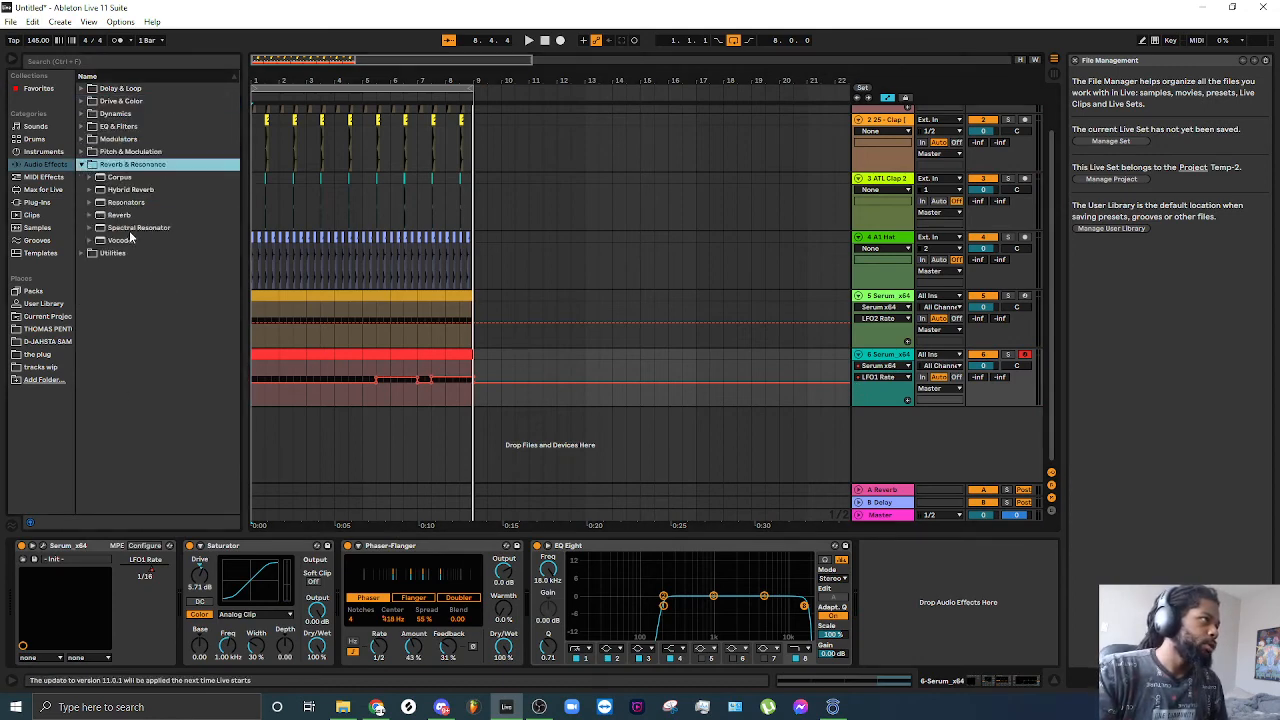
{"action": "left_click", "coordinate": [88, 152]}
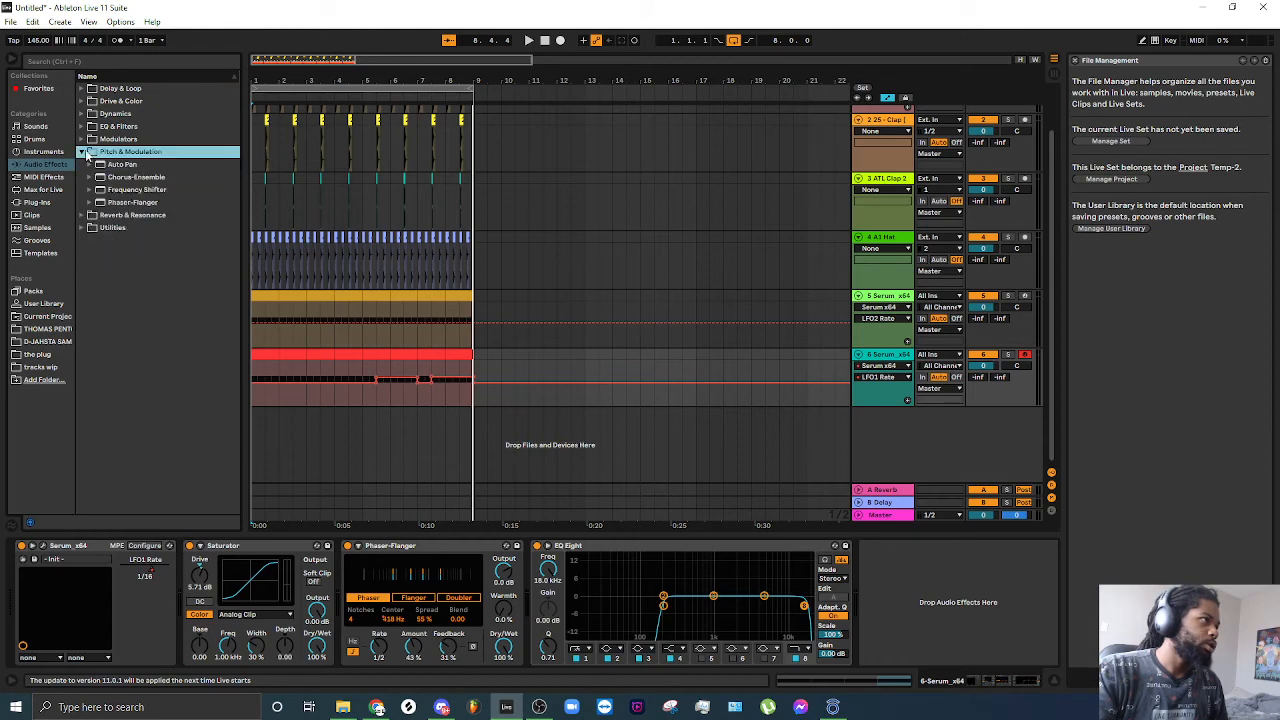
{"action": "left_click", "coordinate": [178, 204]}
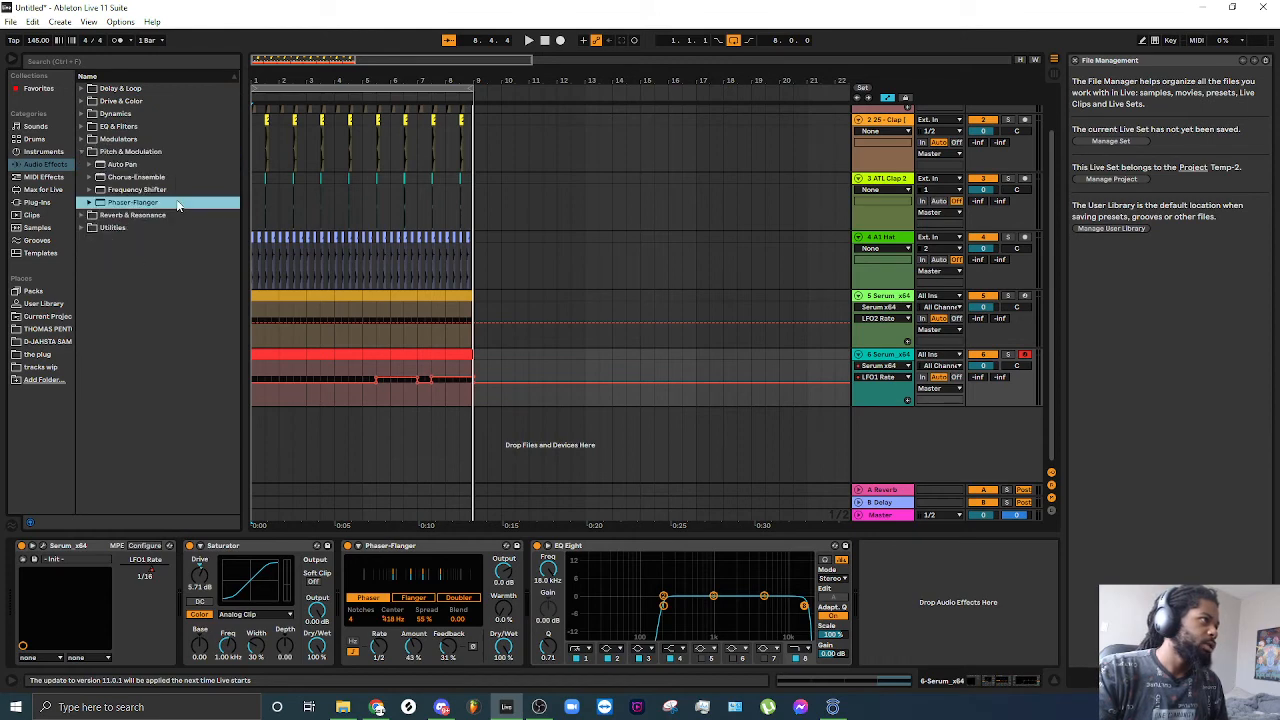
{"action": "double_click", "coordinate": [212, 207]}
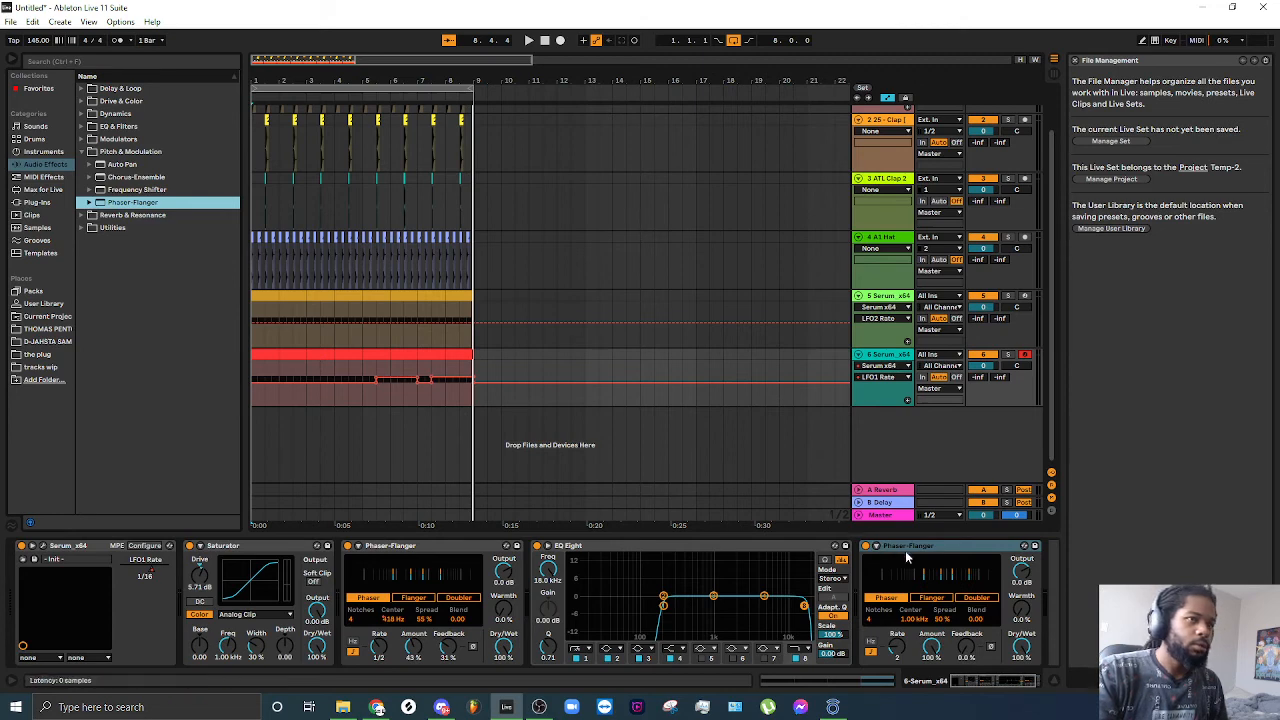
{"action": "left_click_drag", "start_coordinate": [919, 543], "coordinate": [537, 590]}
Step: Switch the second Phaser-Flanger to Flanger mode with Amount at 48% and play the beat
{"action": "left_click", "coordinate": [612, 599]}
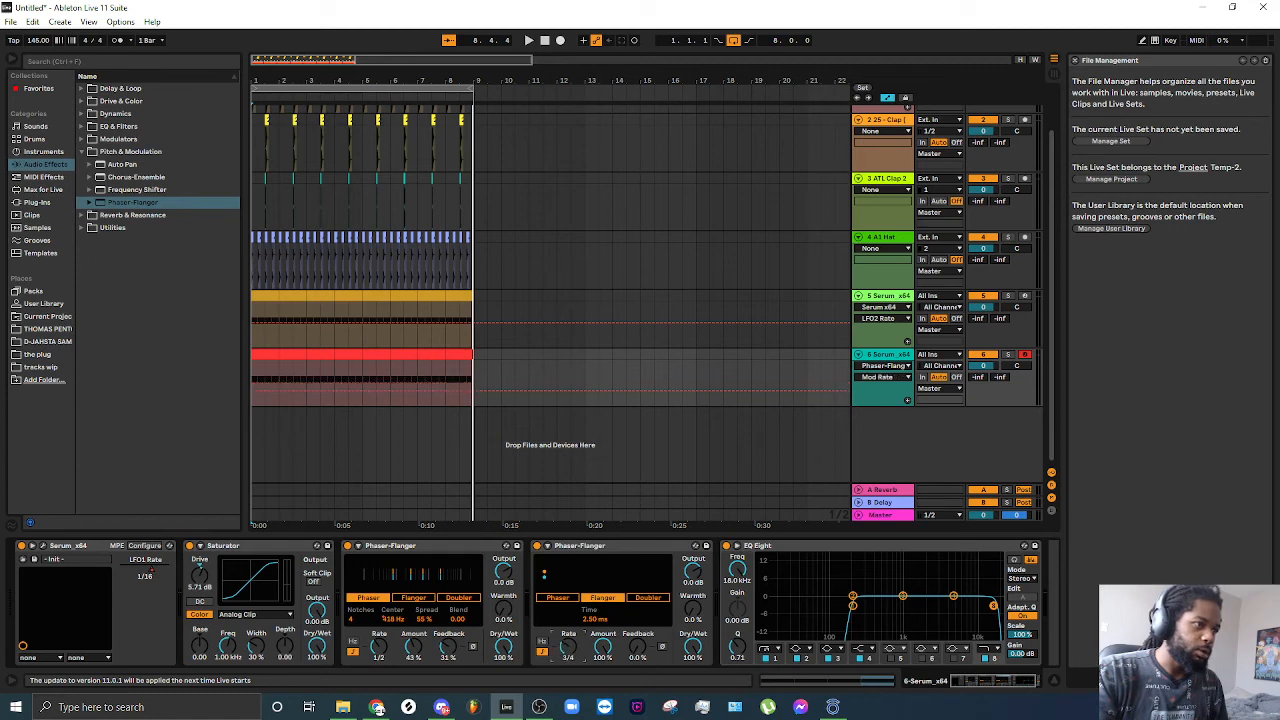
{"action": "key", "text": "space"}
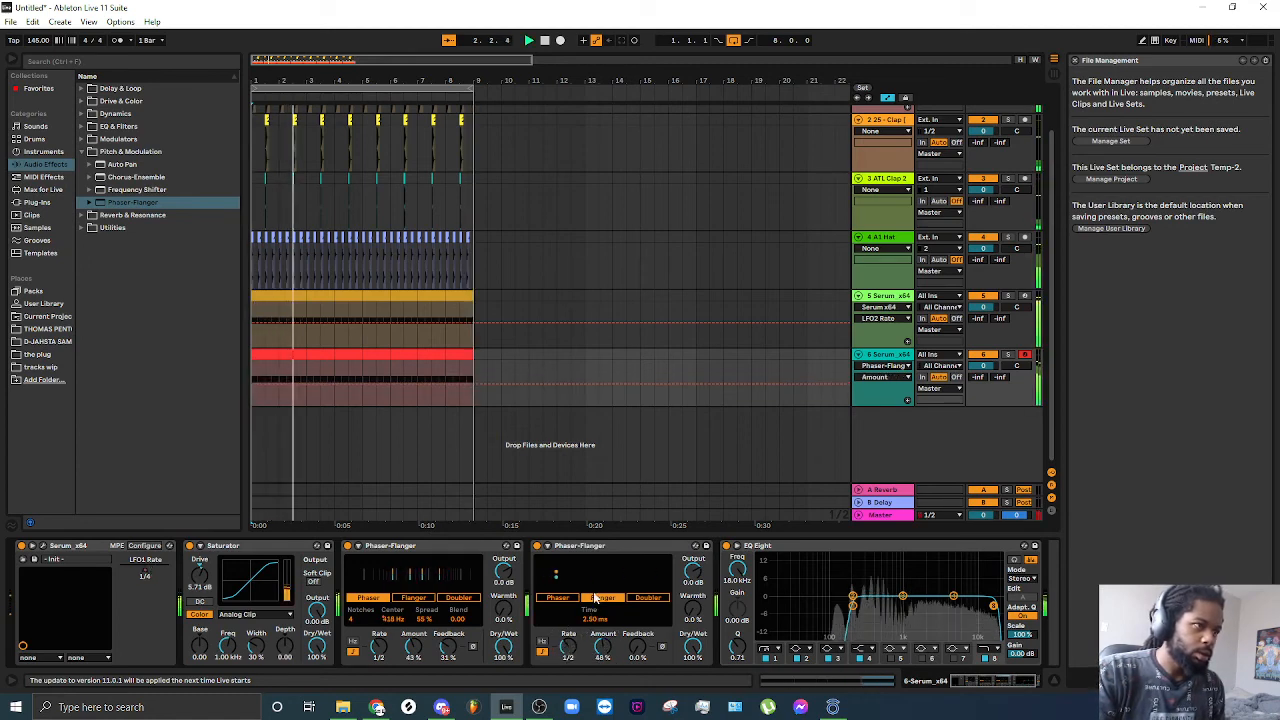
Step: Try a flange Time of 1.36 ms, Rate of 1/4 and Amount of 5.6% on the second Phaser-Flanger during playback
{"action": "left_click_drag", "start_coordinate": [593, 617], "coordinate": [593, 585]}
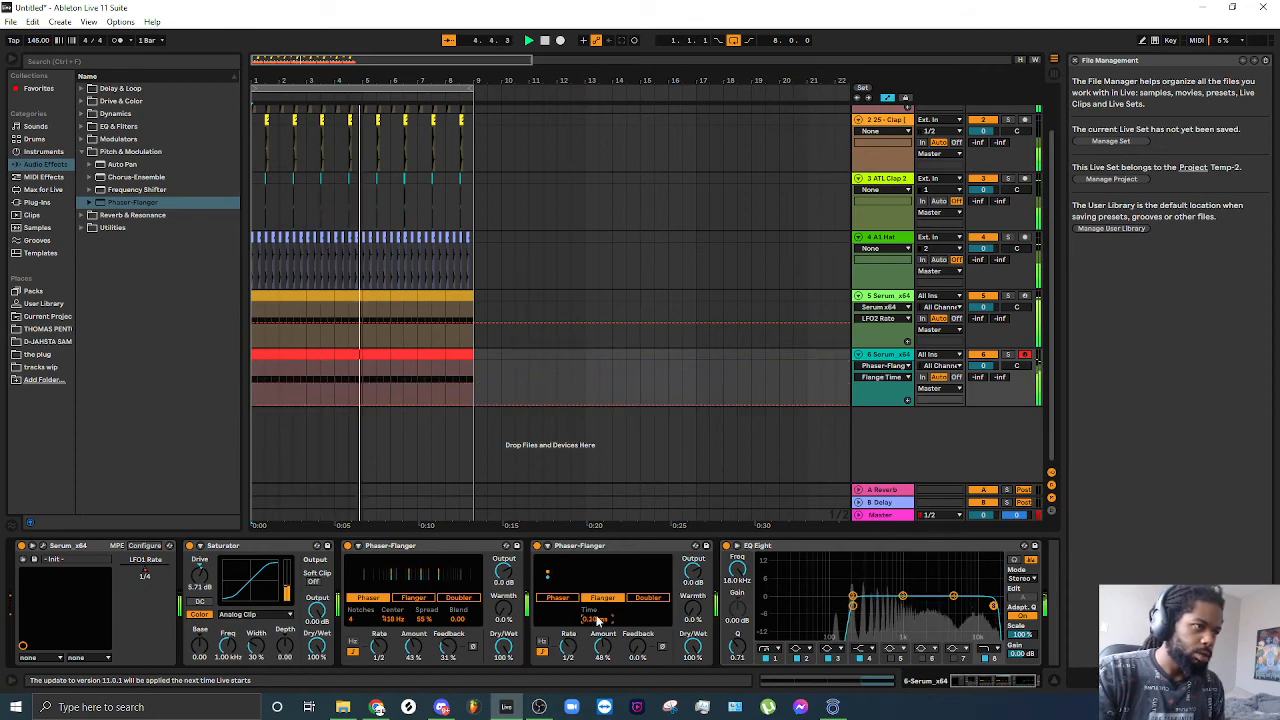
{"action": "left_click", "coordinate": [638, 648]}
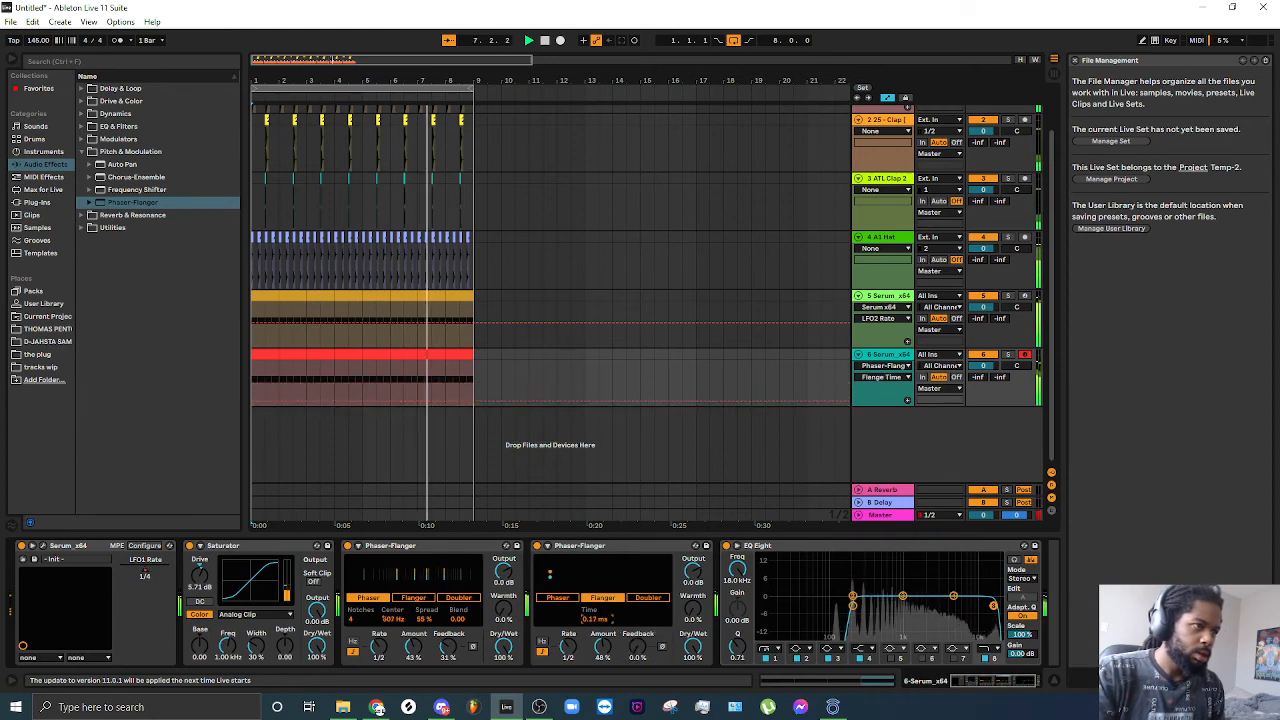
{"action": "left_click_drag", "start_coordinate": [597, 618], "coordinate": [597, 510]}
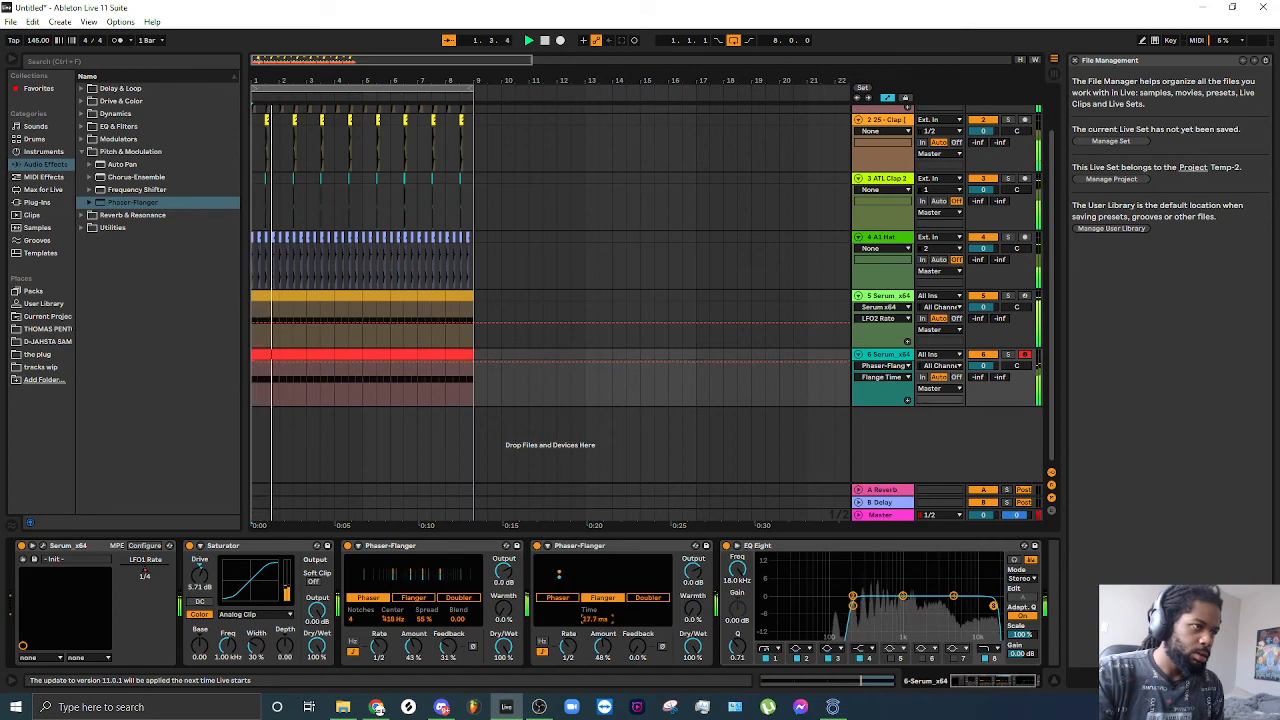
{"action": "left_click_drag", "start_coordinate": [597, 618], "coordinate": [603, 695]}
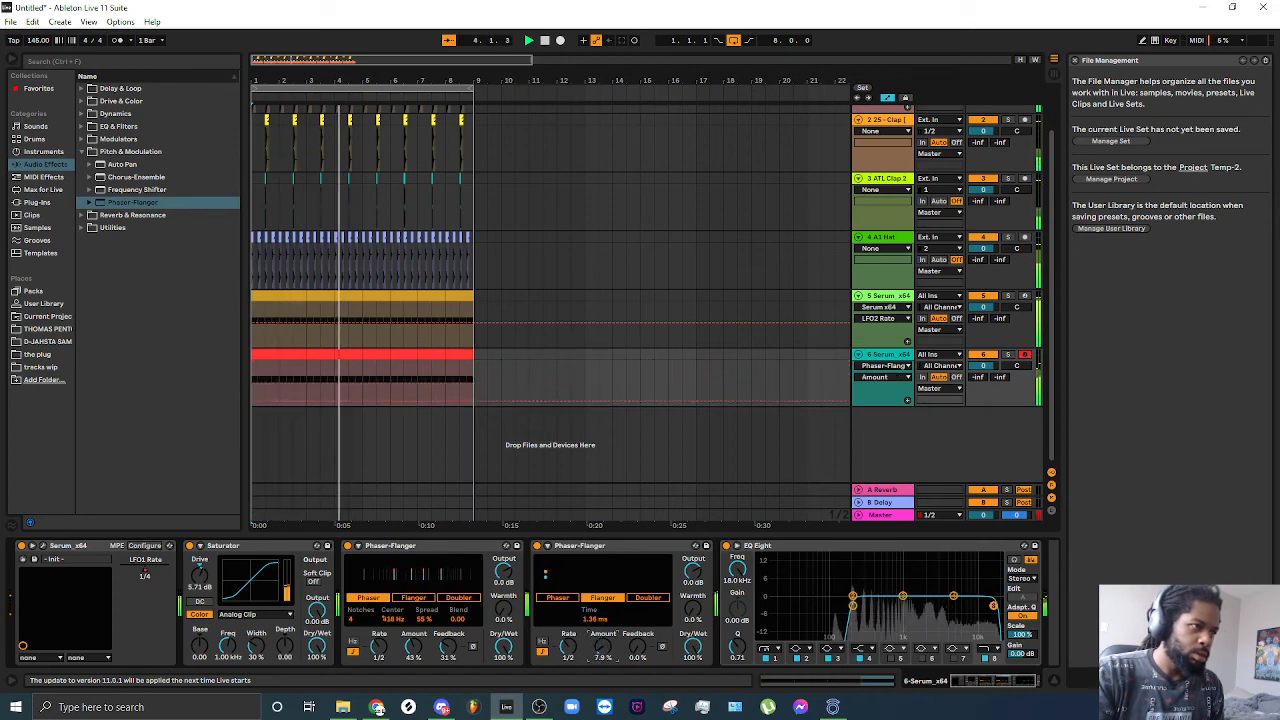
{"action": "left_click_drag", "start_coordinate": [567, 649], "coordinate": [568, 643]}
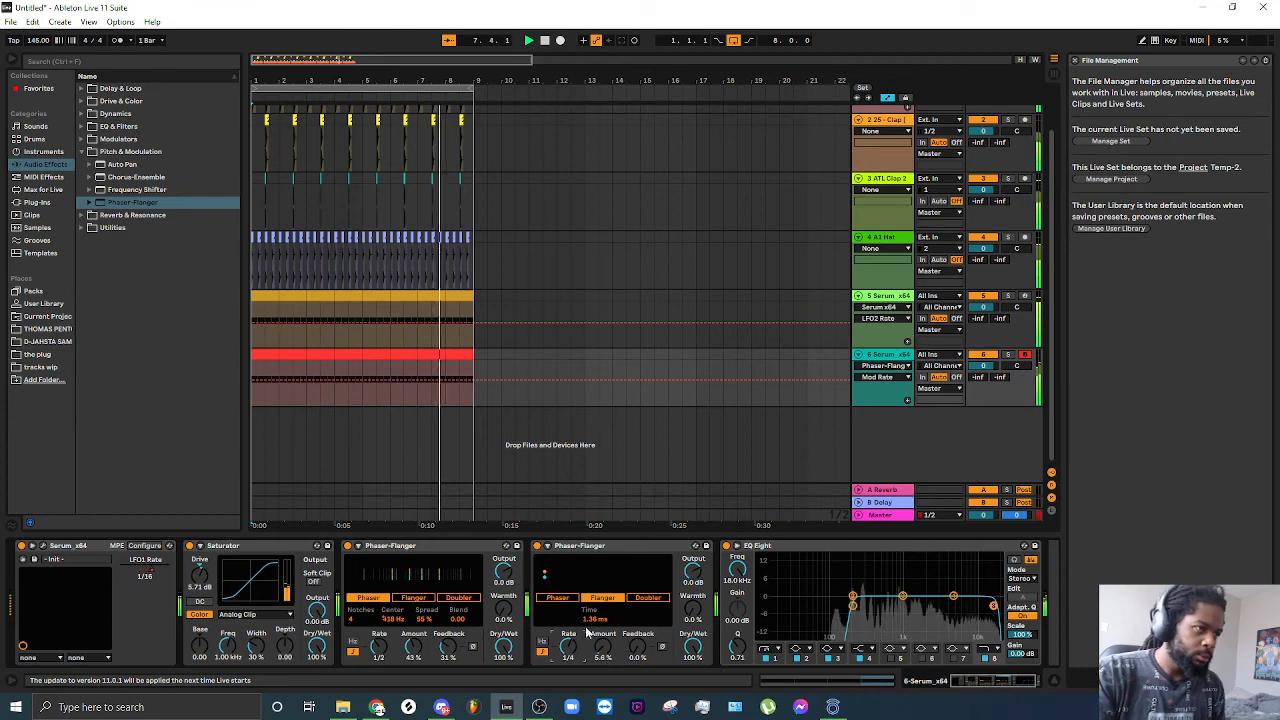
Step: Set the second Phaser-Flanger's flange Time to 4.90 ms, Rate to 1/2, Amount to 25% and Feedback to 4.7% during playback
{"action": "left_click", "coordinate": [589, 619]}
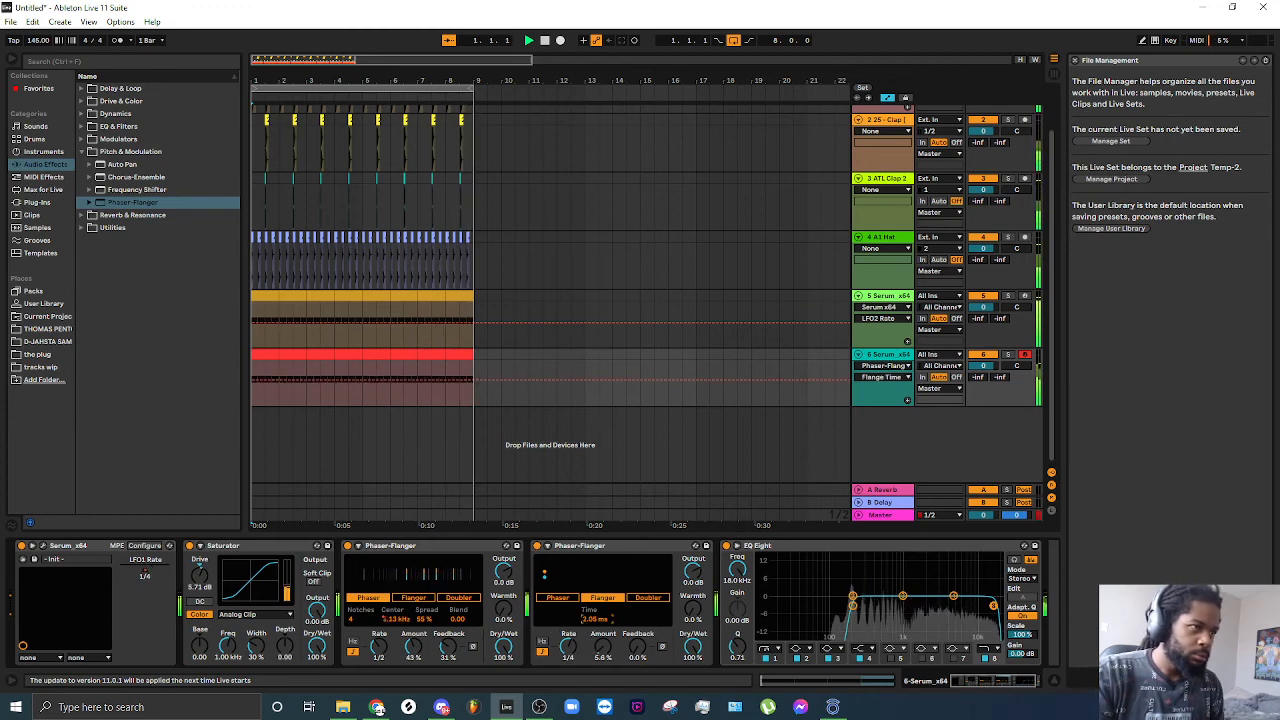
{"action": "left_click_drag", "start_coordinate": [587, 622], "coordinate": [587, 598]}
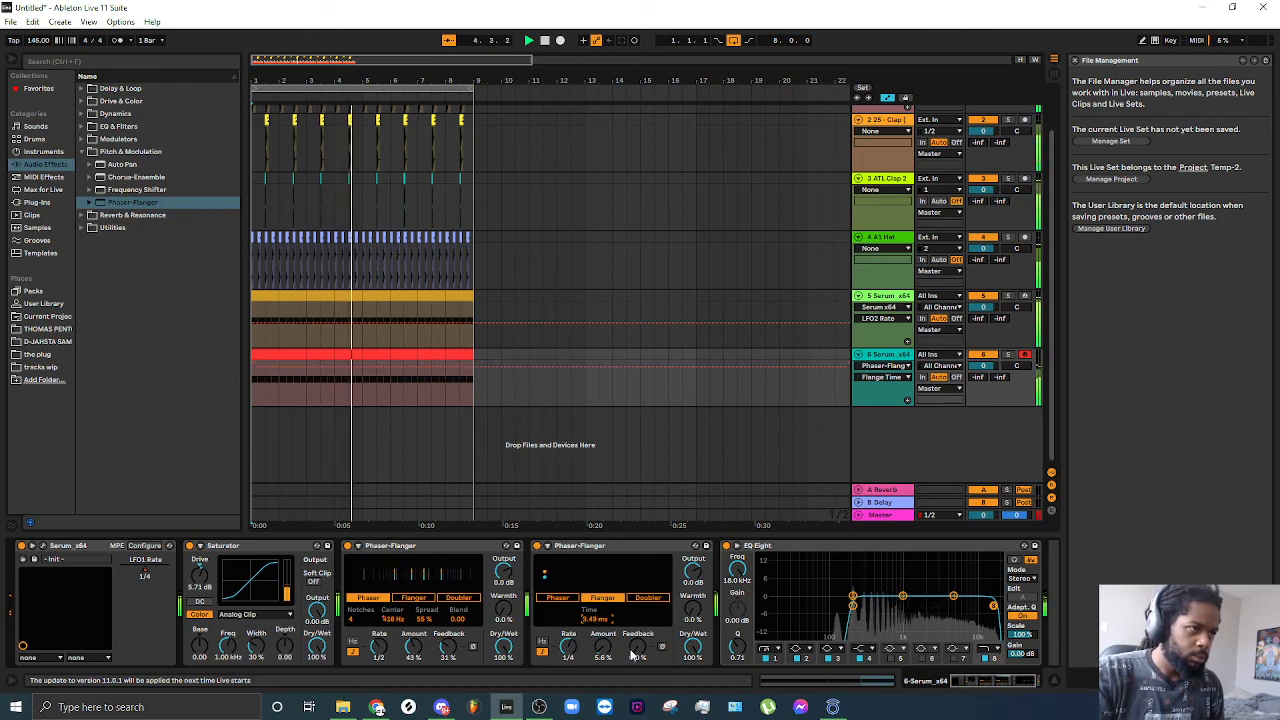
{"action": "left_click_drag", "start_coordinate": [637, 645], "coordinate": [597, 631]}
{"action": "left_click", "coordinate": [572, 646]}
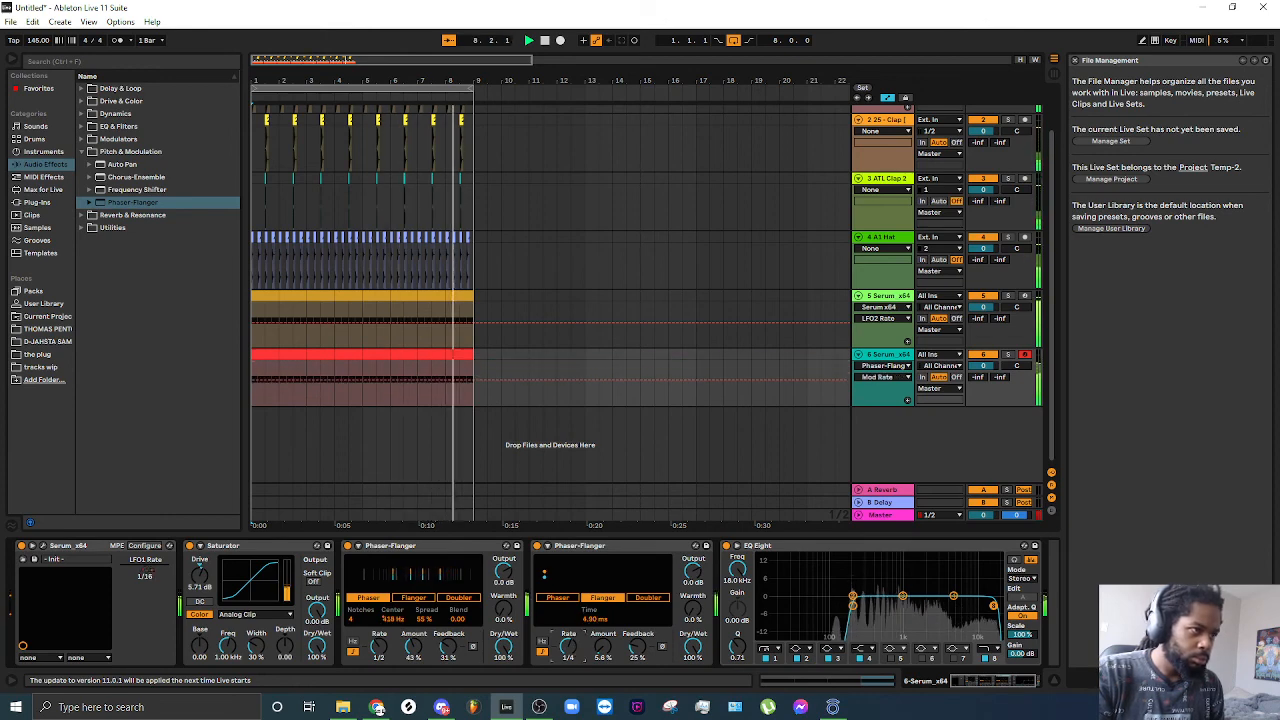
{"action": "left_click_drag", "start_coordinate": [573, 646], "coordinate": [573, 656]}
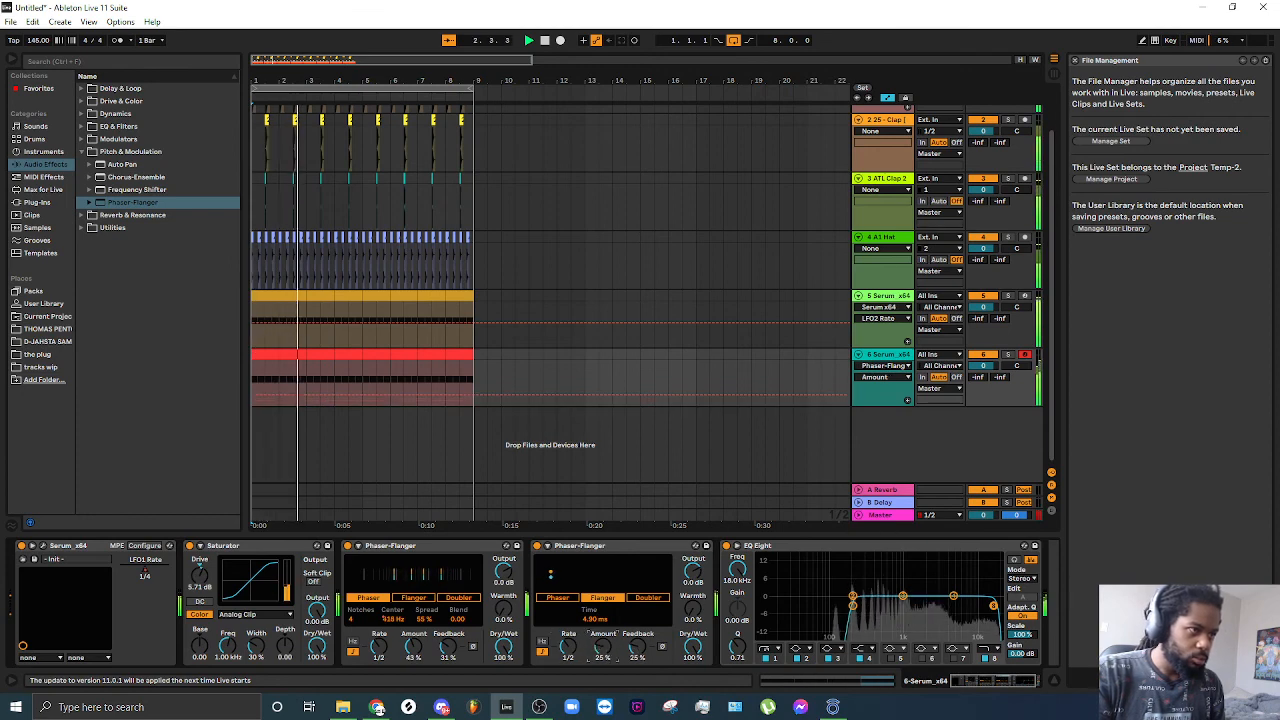
{"action": "left_click_drag", "start_coordinate": [604, 654], "coordinate": [637, 657]}
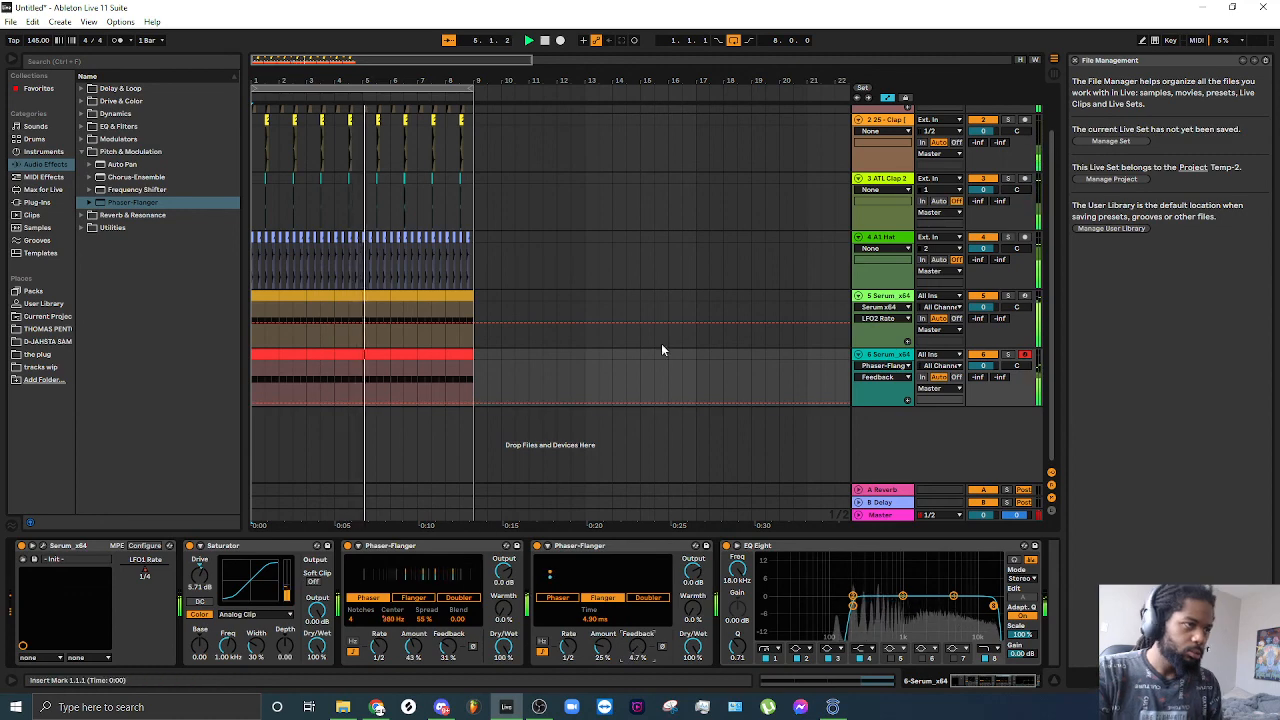
Step: Stop the beat's playback and minimize all windows to show the Windows desktop
{"action": "left_click", "coordinate": [544, 41]}
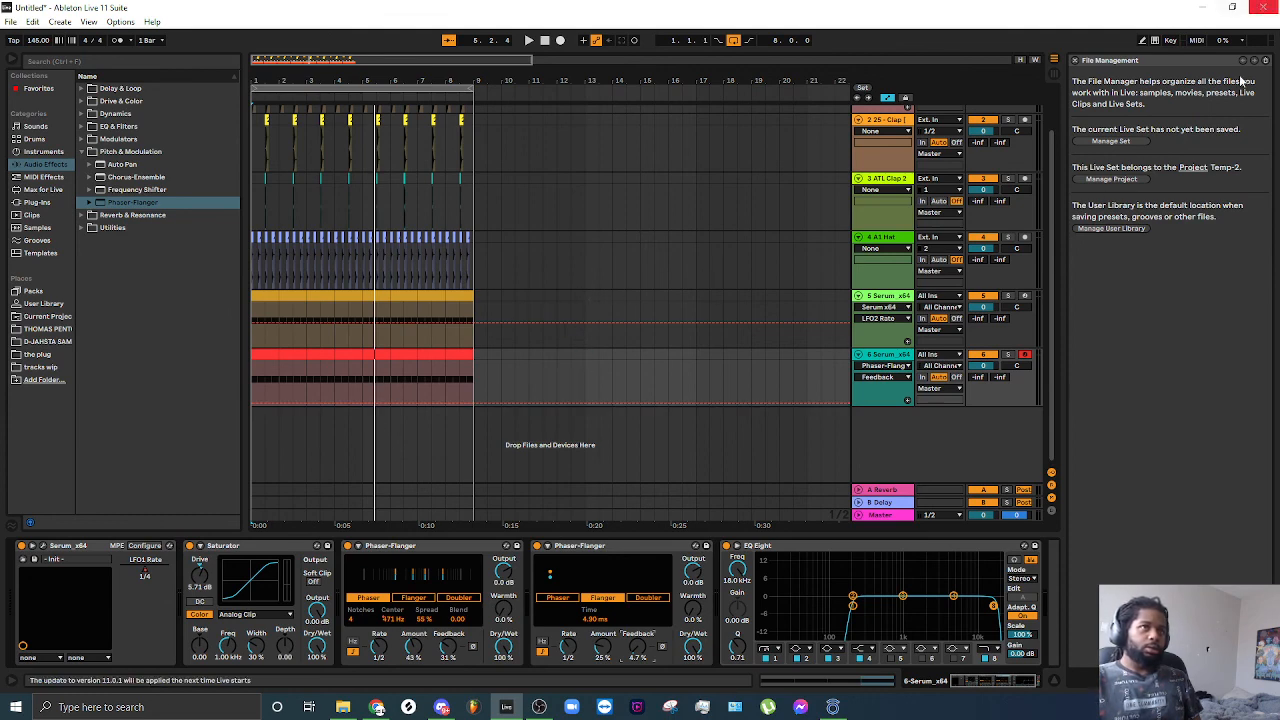
{"action": "key", "text": "super+d"}
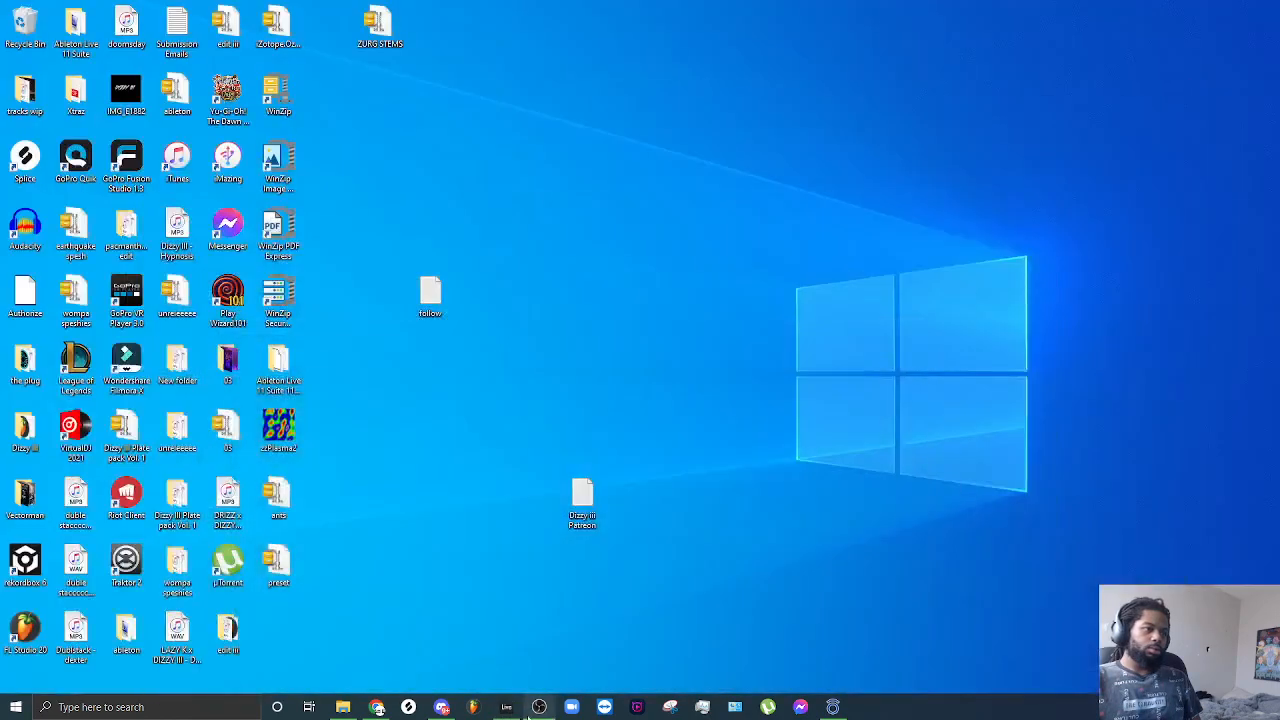